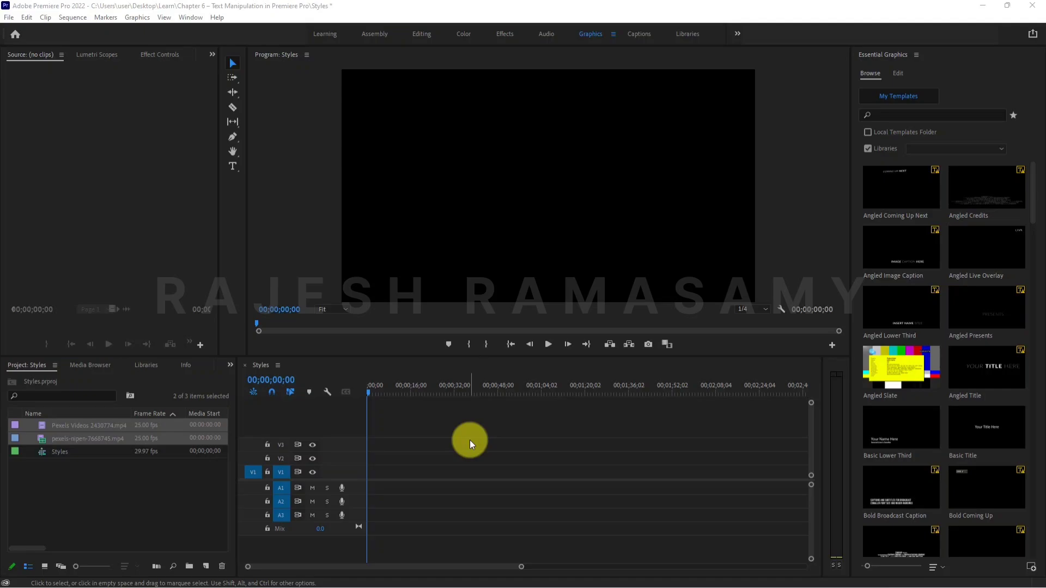
Open pexels-nipen-7668745.mp4 and Pexels Videos 2430774.mp4 in the Source monitor and play the seagull footage.
left_click(62, 460)
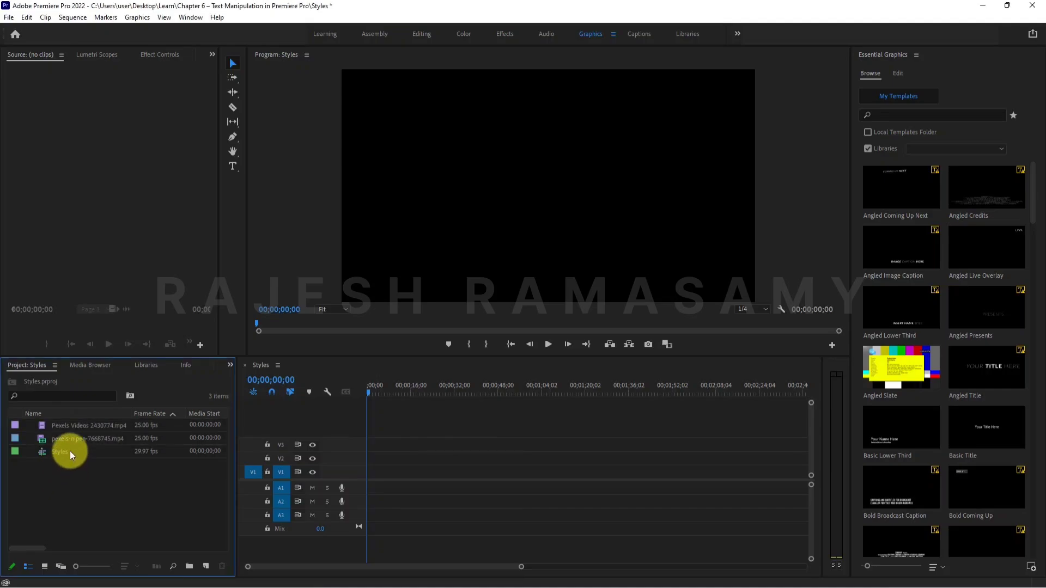
left_click(70, 443)
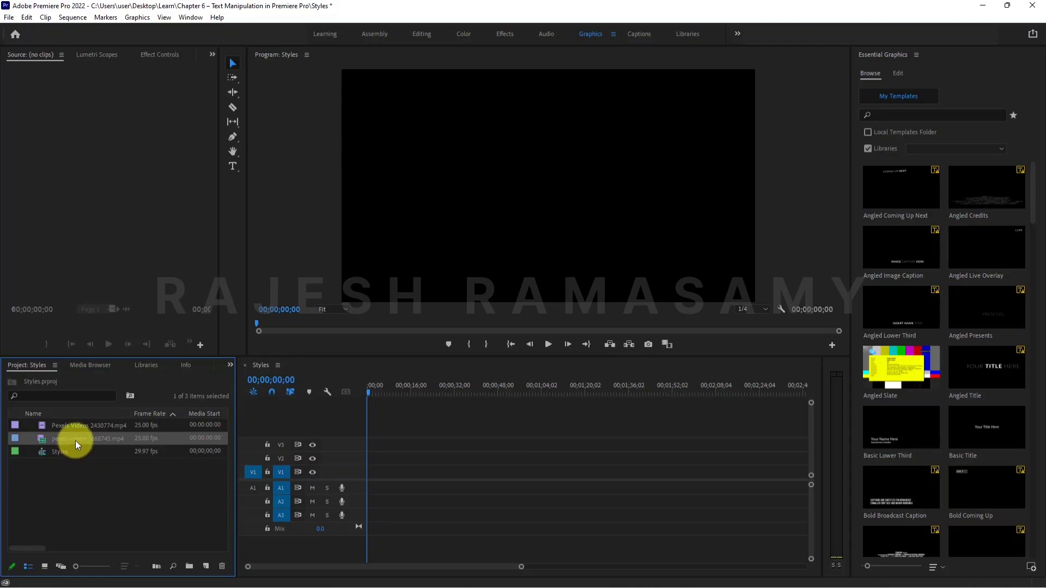
double_click(42, 440)
double_click(41, 427)
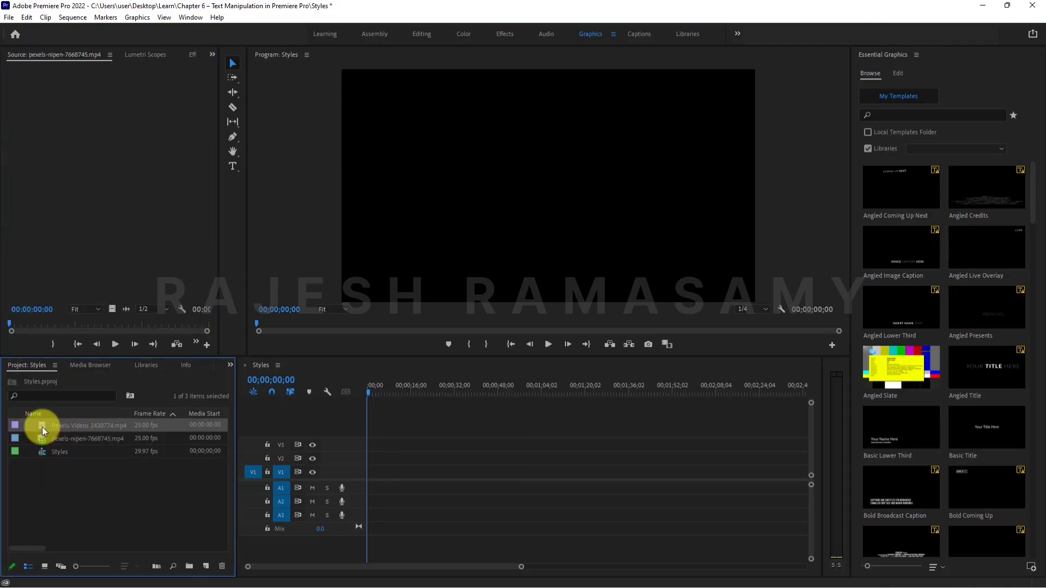
left_click(113, 343)
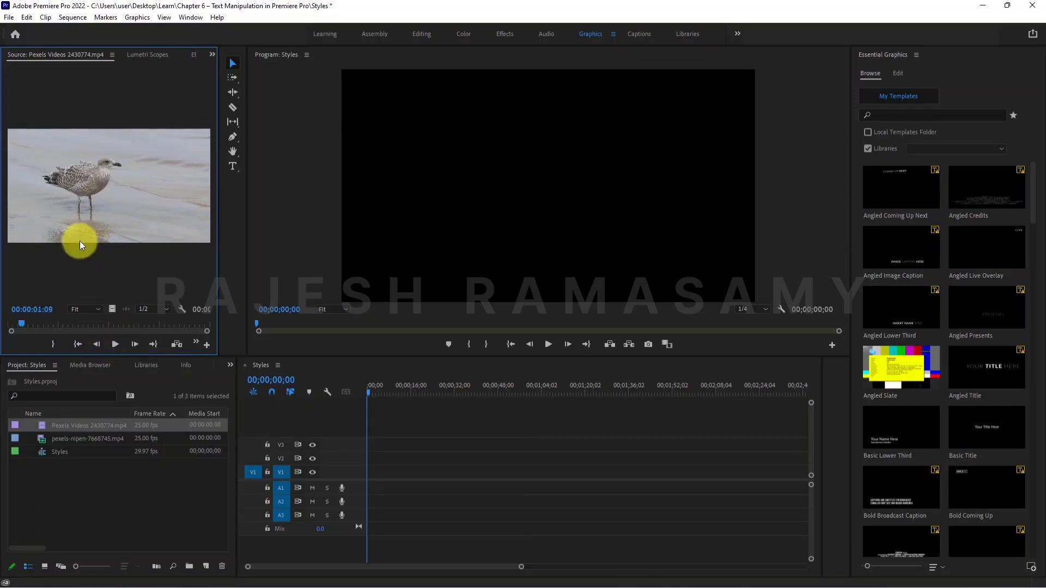
Place Pexels Videos 2430774.mp4 at the start of track V1, keeping the existing sequence settings, and preview it from the beginning.
left_click_drag(57, 426, 367, 483)
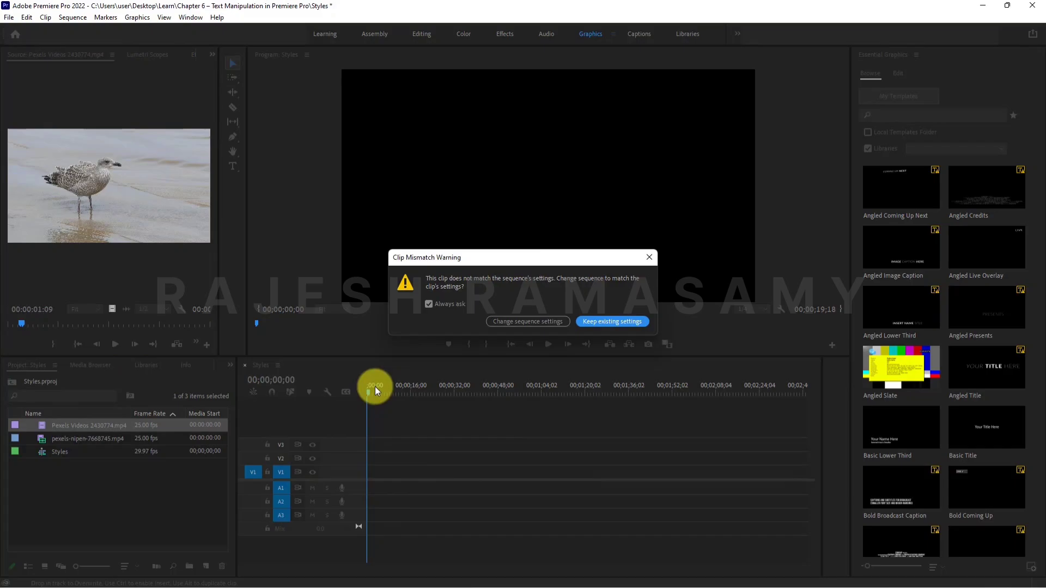
left_click(618, 320)
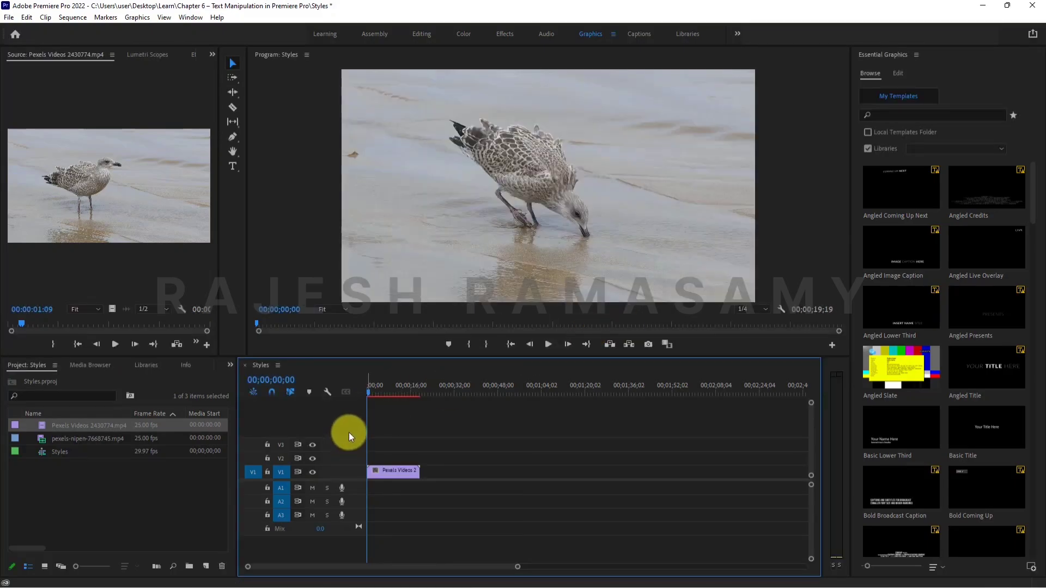
key("space")
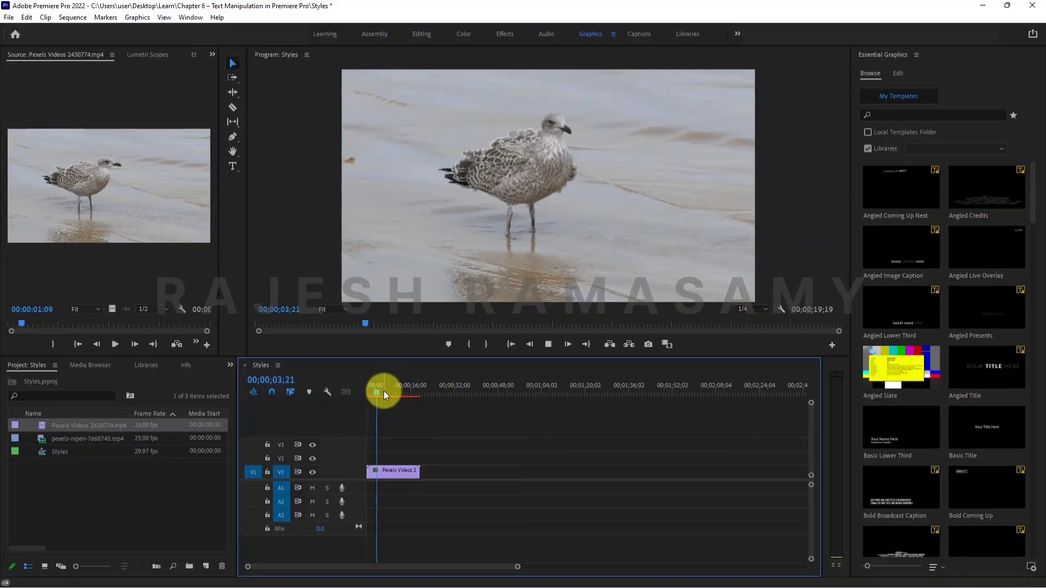
left_click_drag(388, 388, 342, 391)
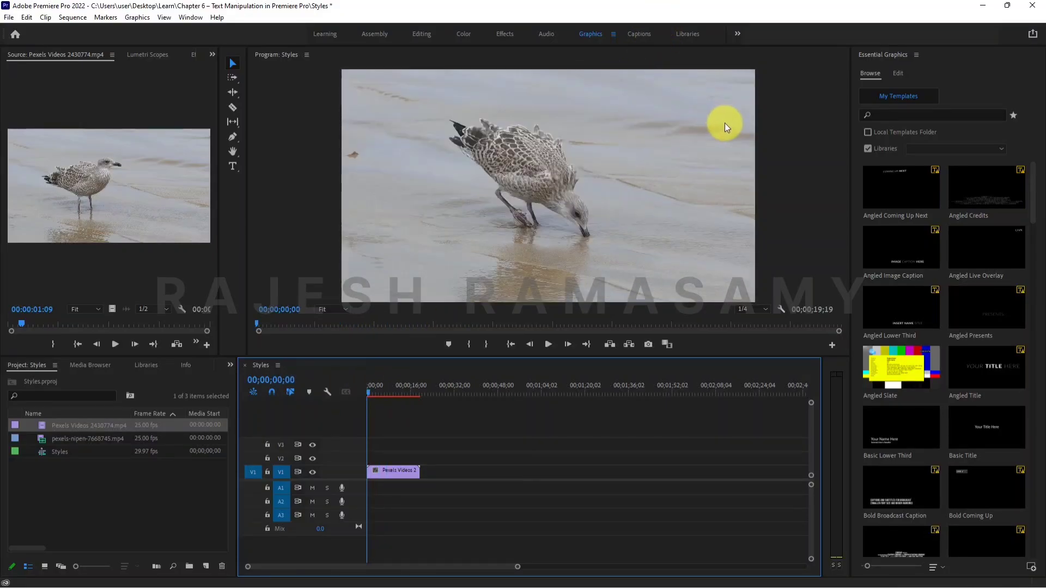
Add the text "TITLE OF THE TOPIC" in the upper-left area of the video frame with the Type tool.
left_click(236, 168)
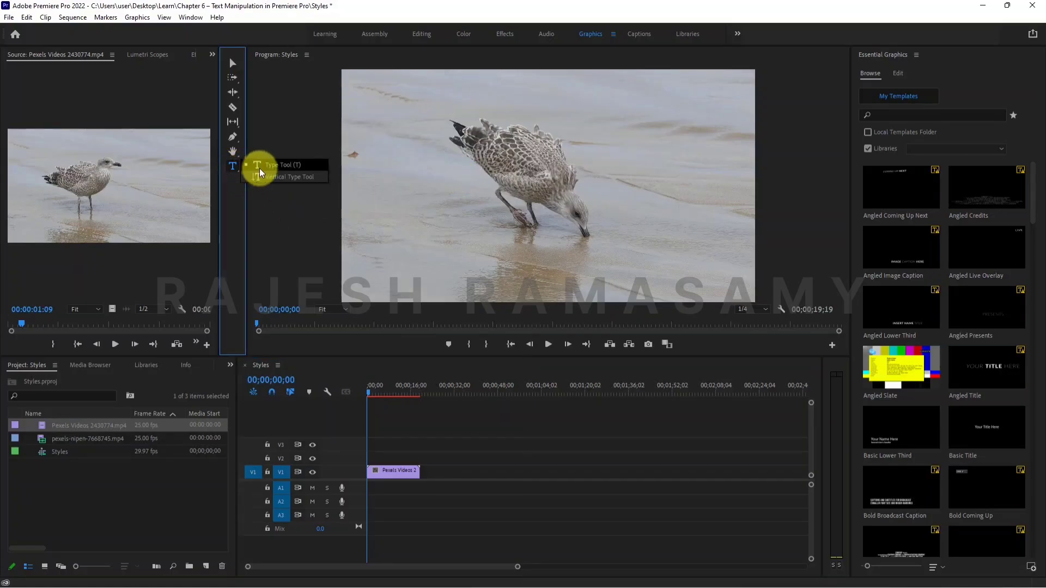
left_click(257, 167)
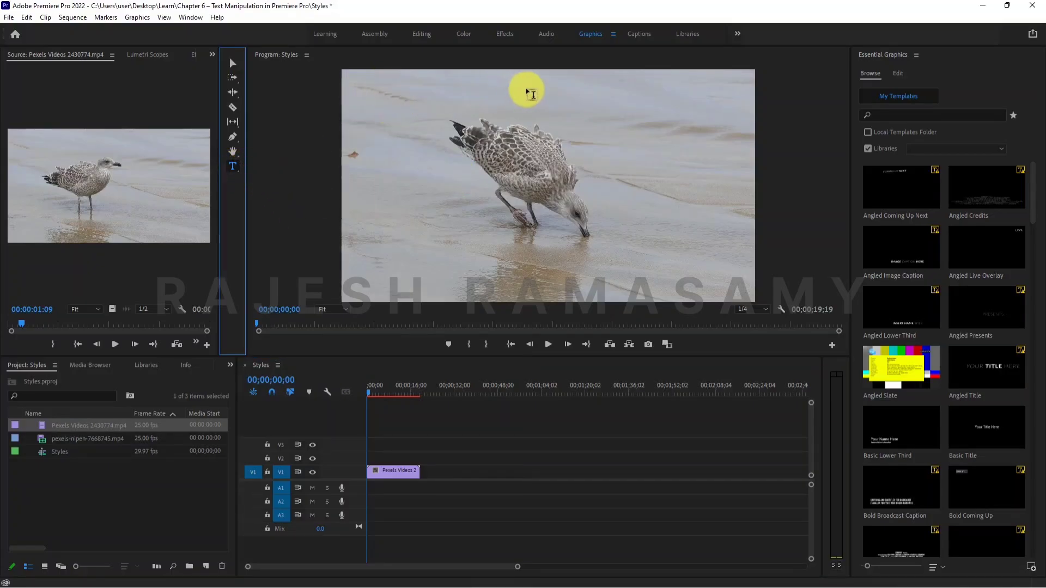
left_click(361, 97)
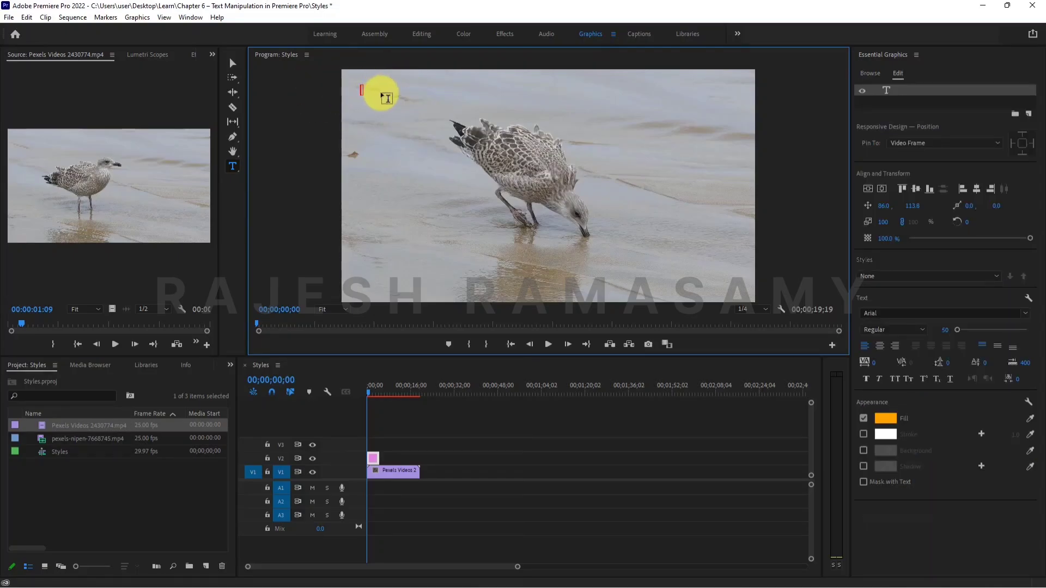
type("TITLE OF THE TOPIC")
Change the fill colour of the whole title text to white (FFFFFF).
key("ctrl+a")
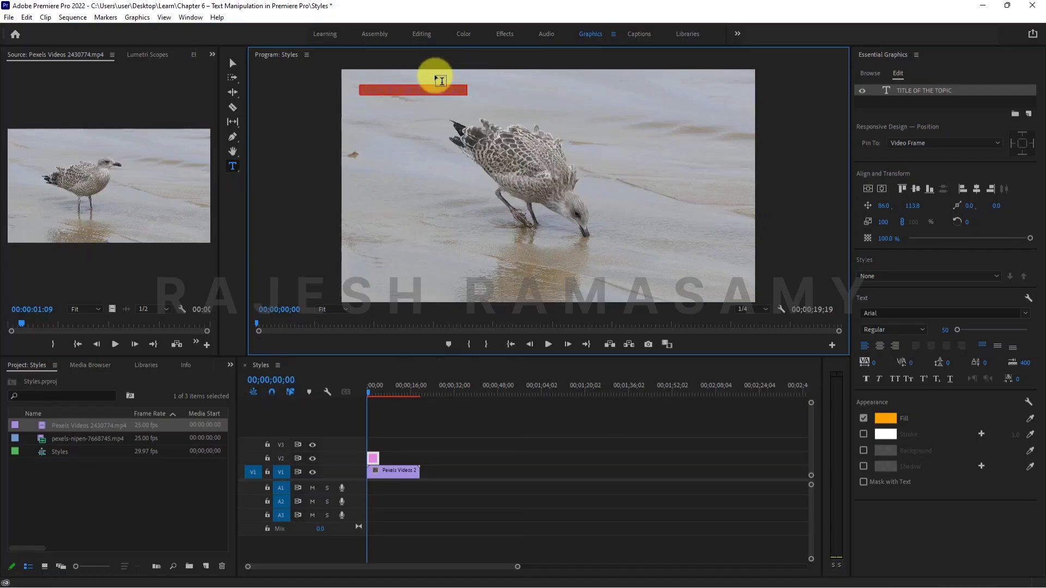
left_click(883, 419)
left_click_drag(704, 211, 661, 285)
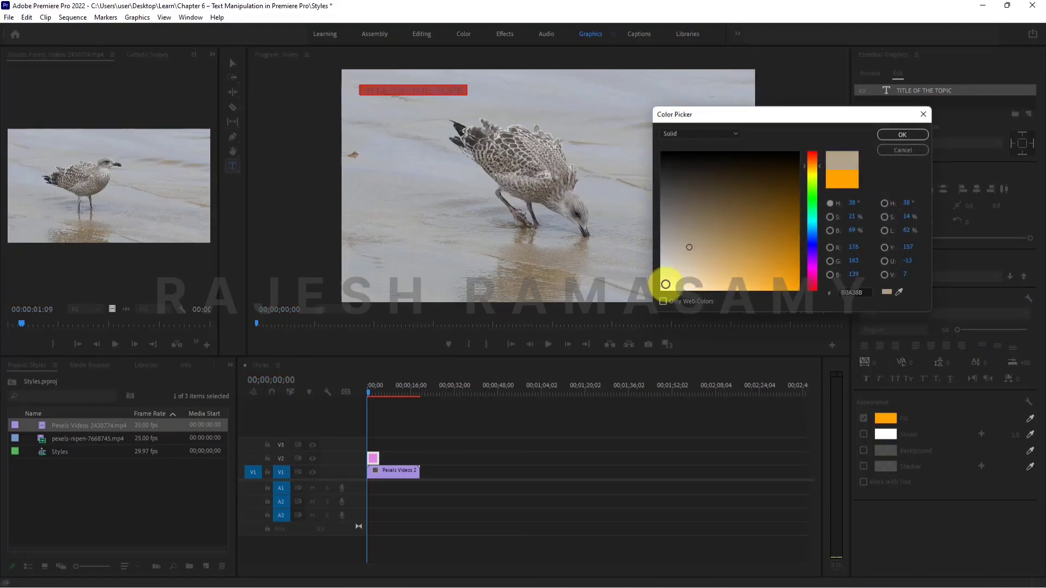
left_click(902, 134)
left_click(428, 82)
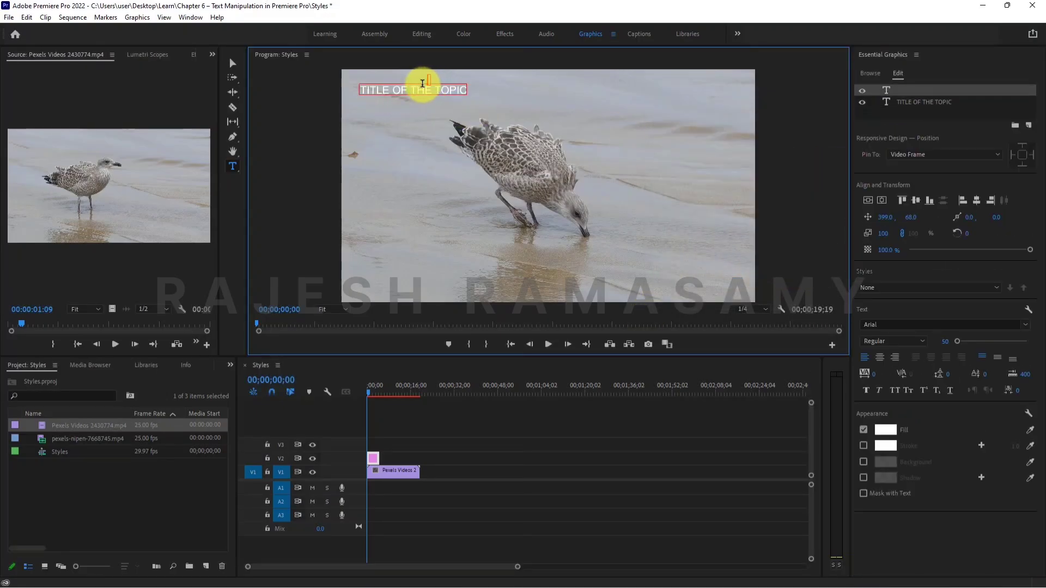
key("Escape")
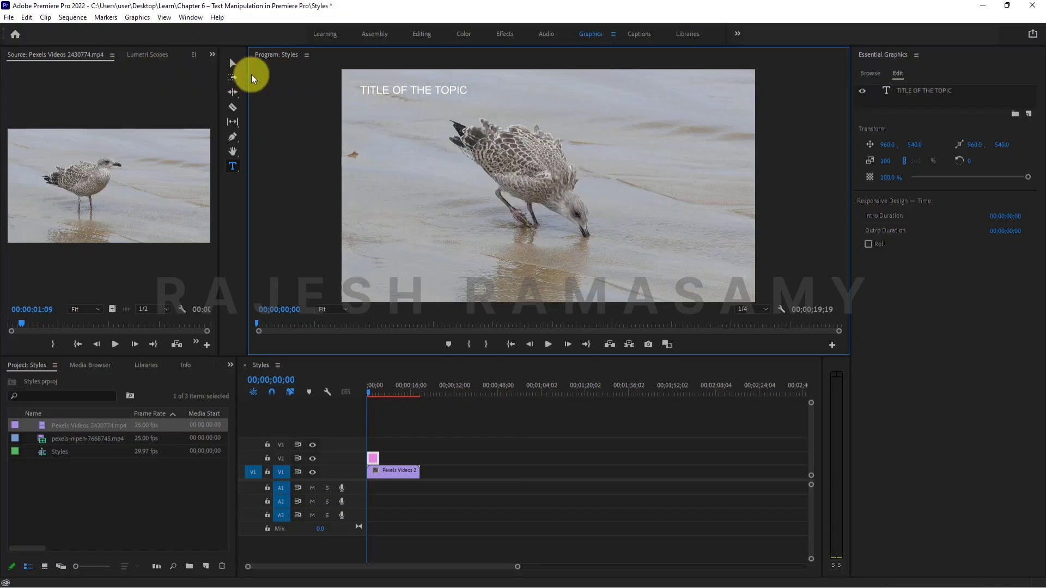
Scale the title to about 188% and move it to about 50.9, 123.8 in the frame's upper-left corner.
left_click(237, 64)
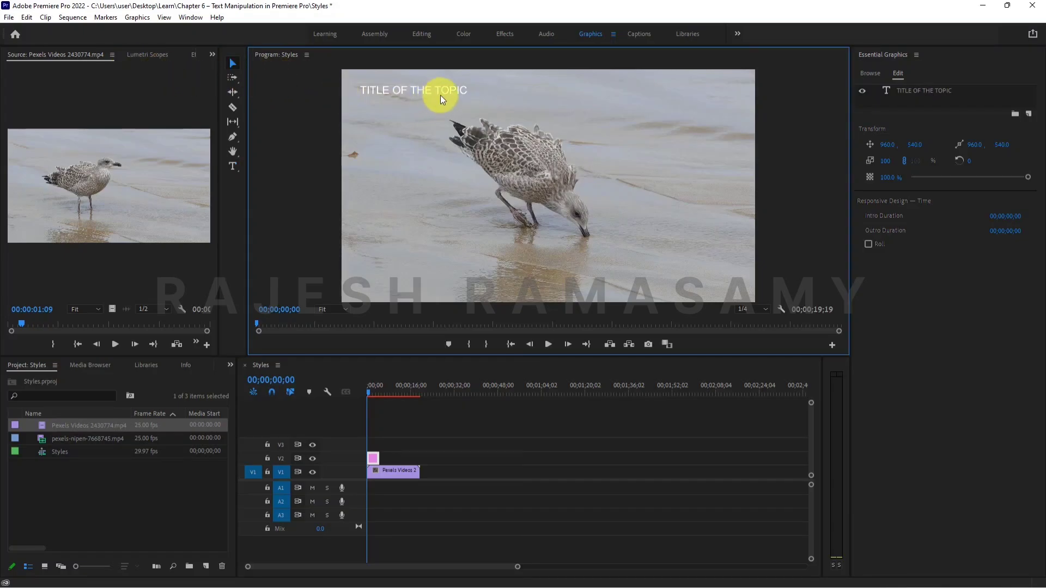
left_click(461, 96)
left_click_drag(464, 97, 521, 118)
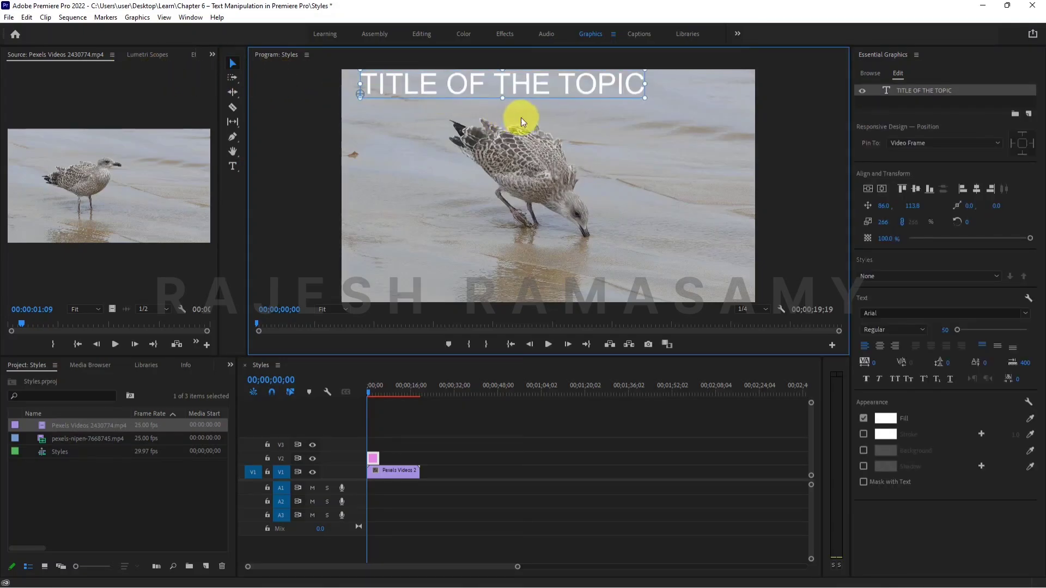
left_click_drag(468, 95, 466, 99)
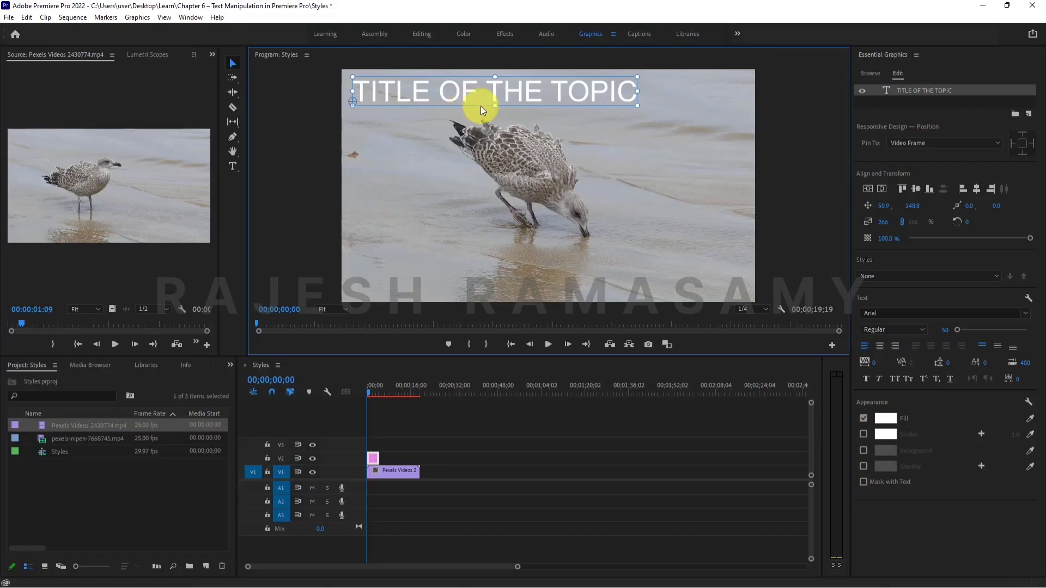
left_click_drag(637, 105, 536, 90)
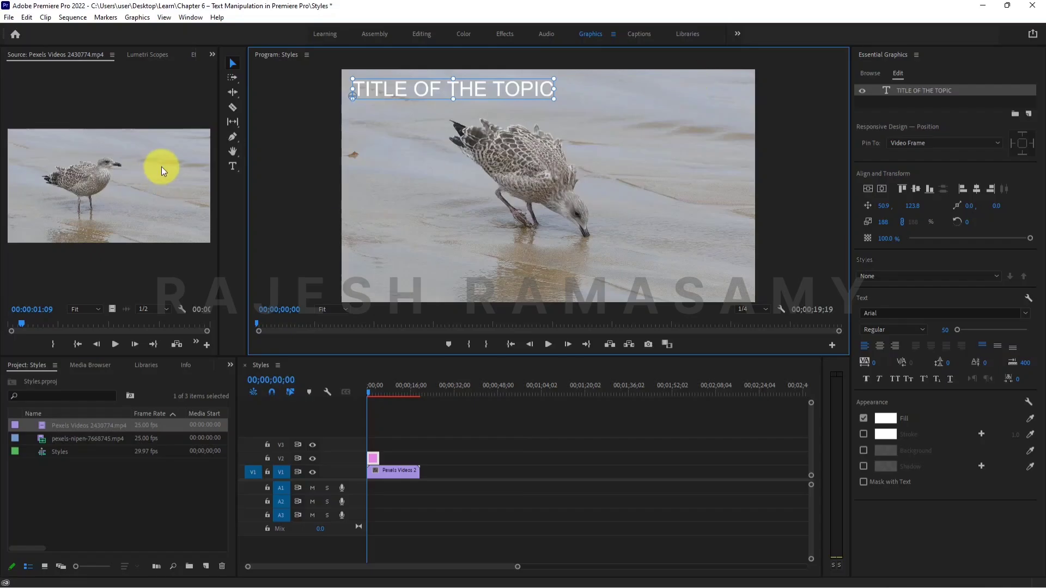
Draw a tall paragraph text box over the empty area beside the bird, at about 1234, 60, with font size 25.
left_click(232, 170)
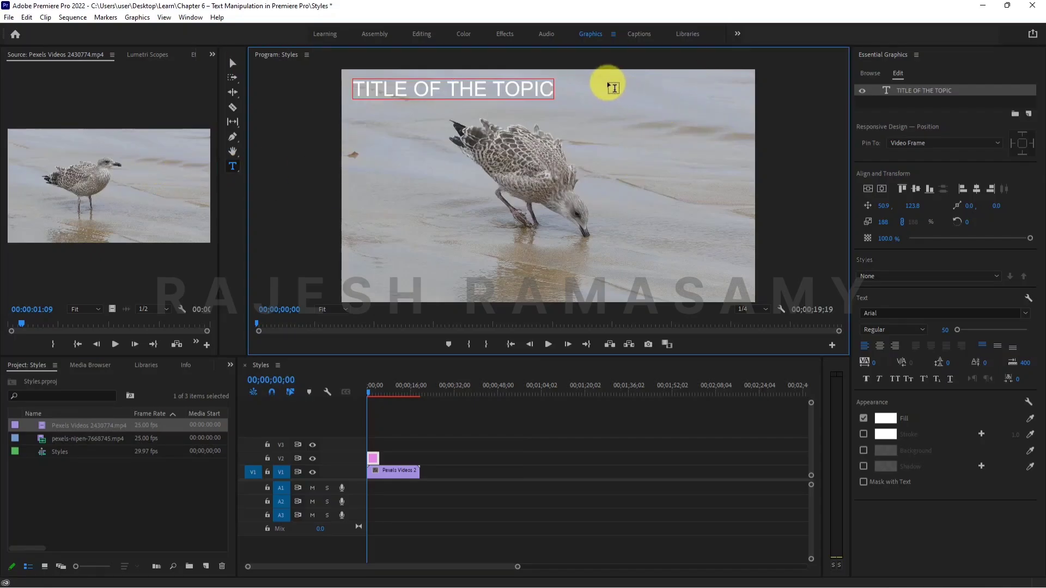
left_click_drag(607, 82, 677, 188)
left_click_drag(697, 222, 743, 292)
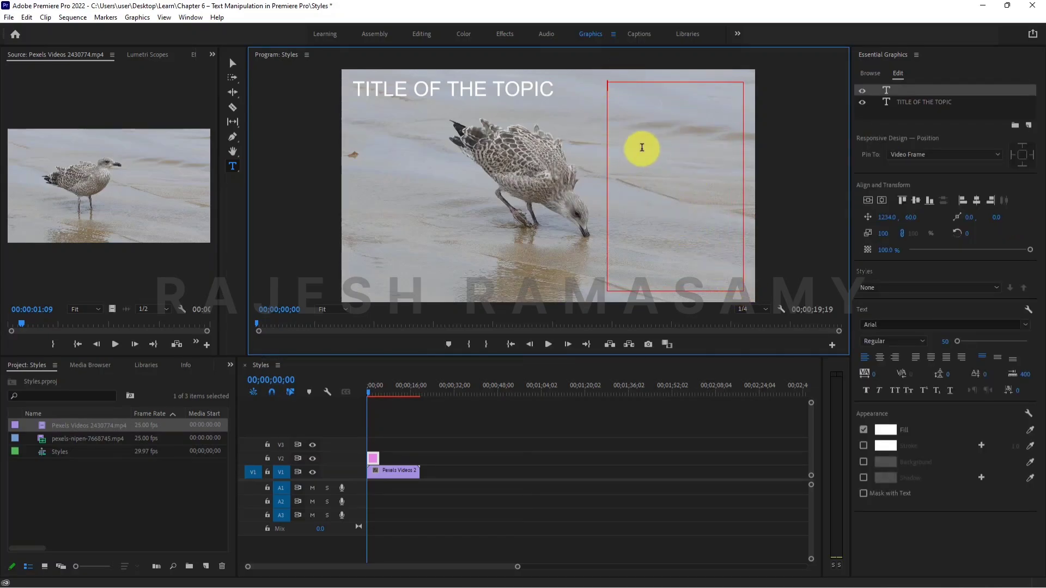
left_click(950, 340)
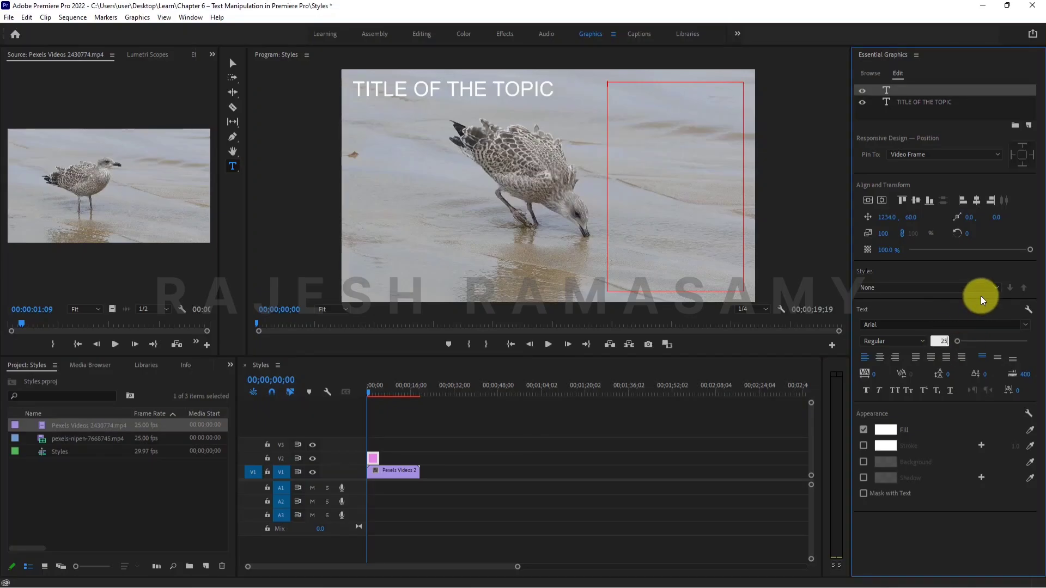
key("Return")
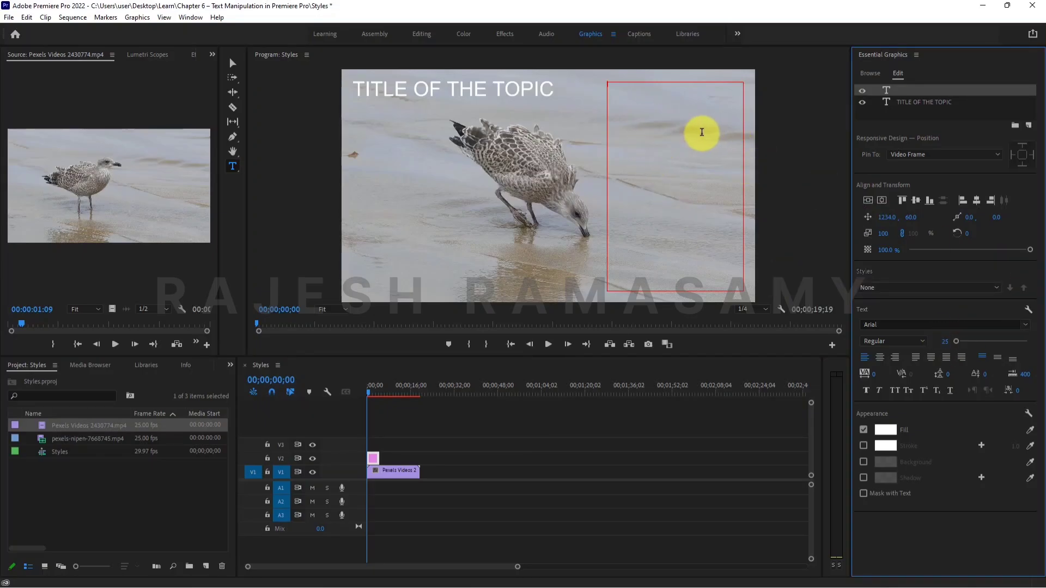
left_click(702, 133)
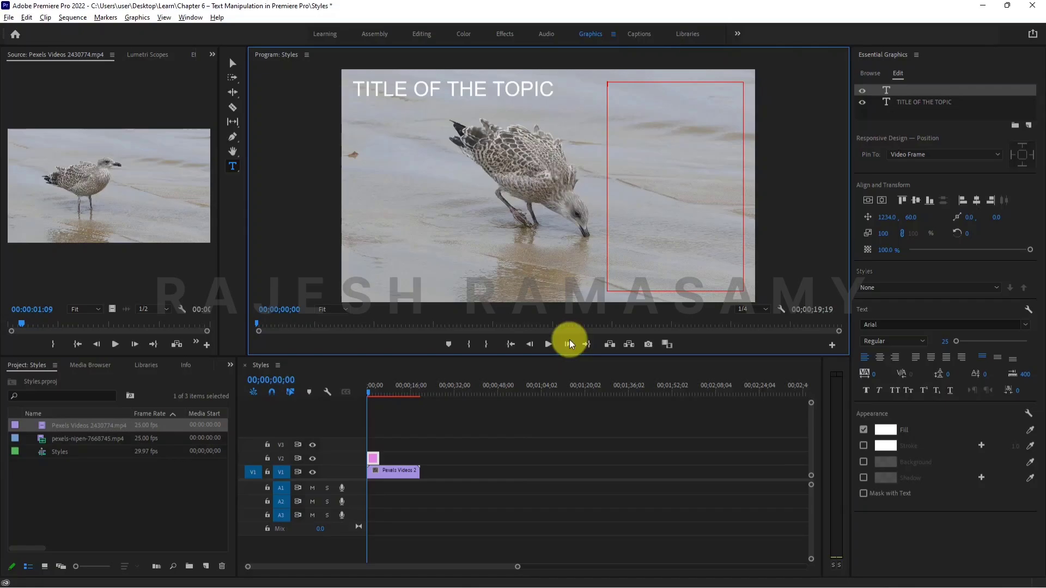
Reselect the graphic clip on V2, then switch to the Content file in Notepad and copy its first Lorem ipsum paragraph.
left_click(555, 458)
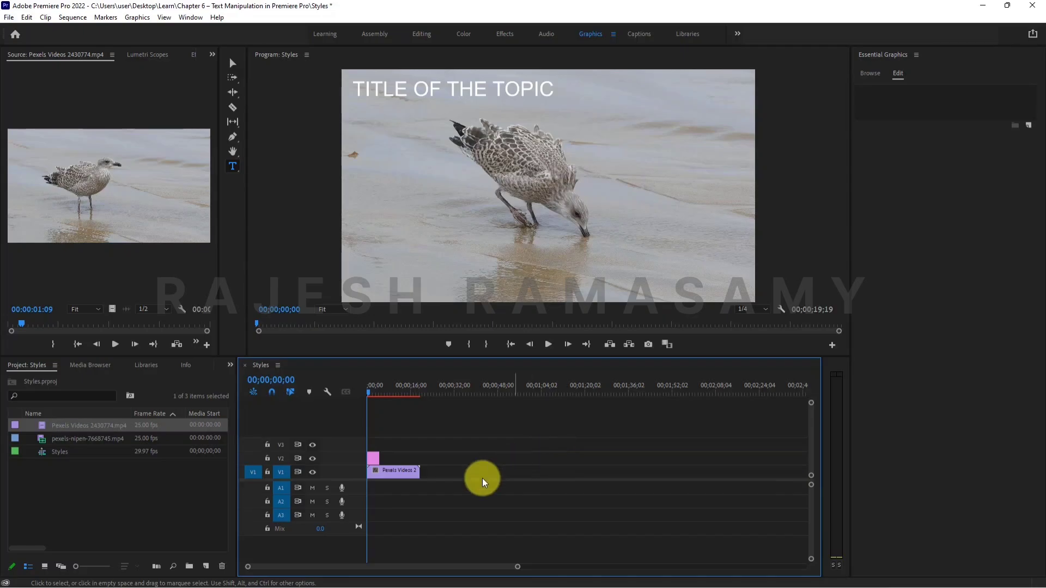
left_click(374, 461)
key("alt+Tab")
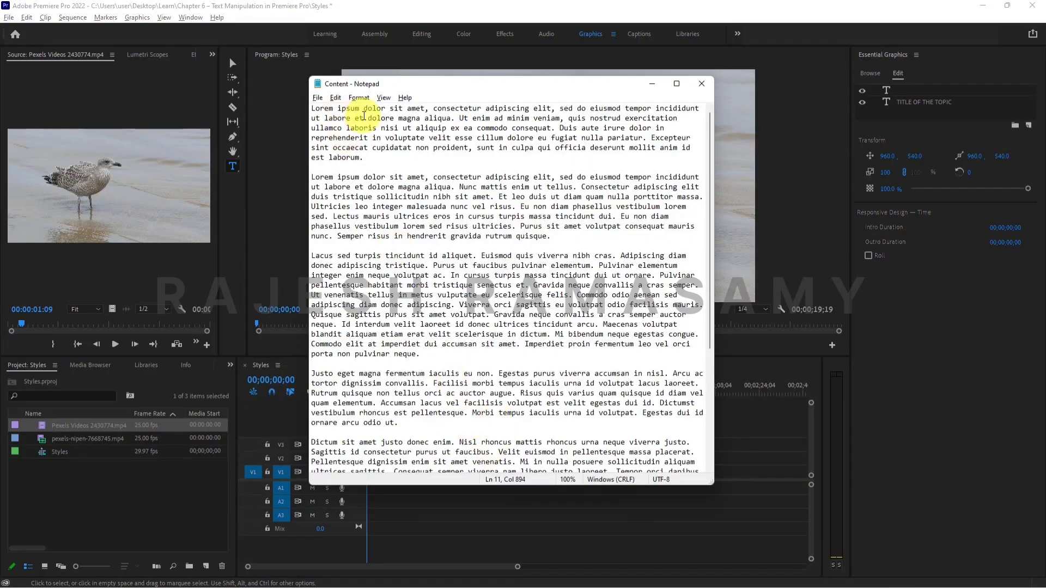
left_click_drag(421, 84, 244, 136)
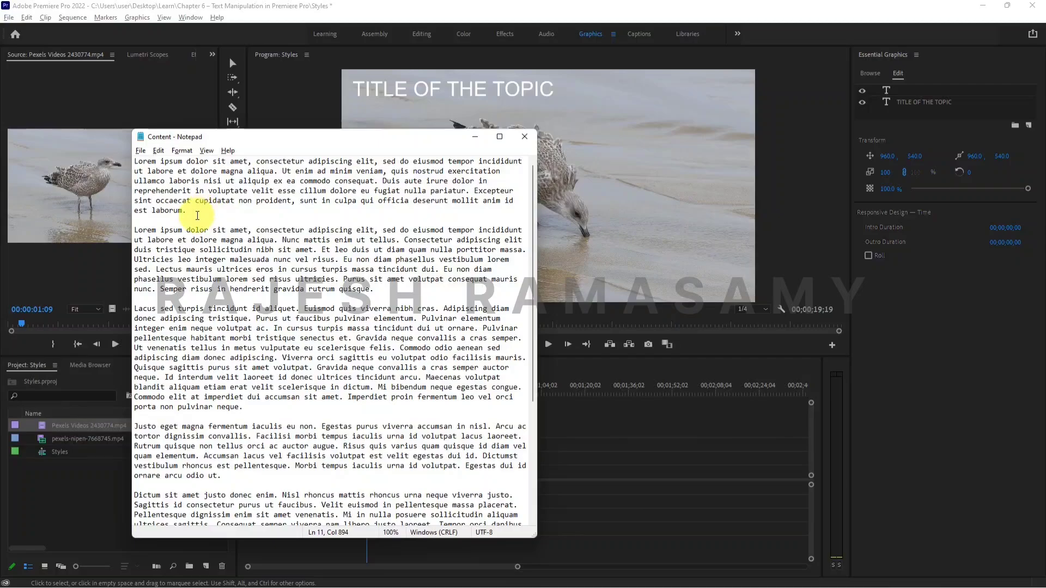
left_click_drag(194, 212, 6, 112)
key("ctrl+c")
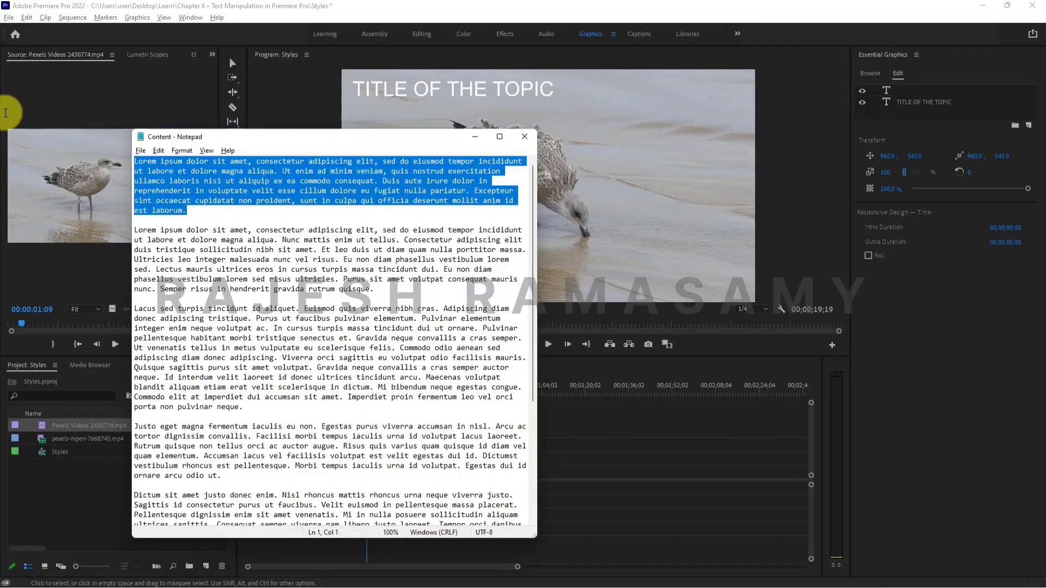
Switch back to Premiere Pro and paste the copied paragraph into the empty text box.
left_click(385, 5)
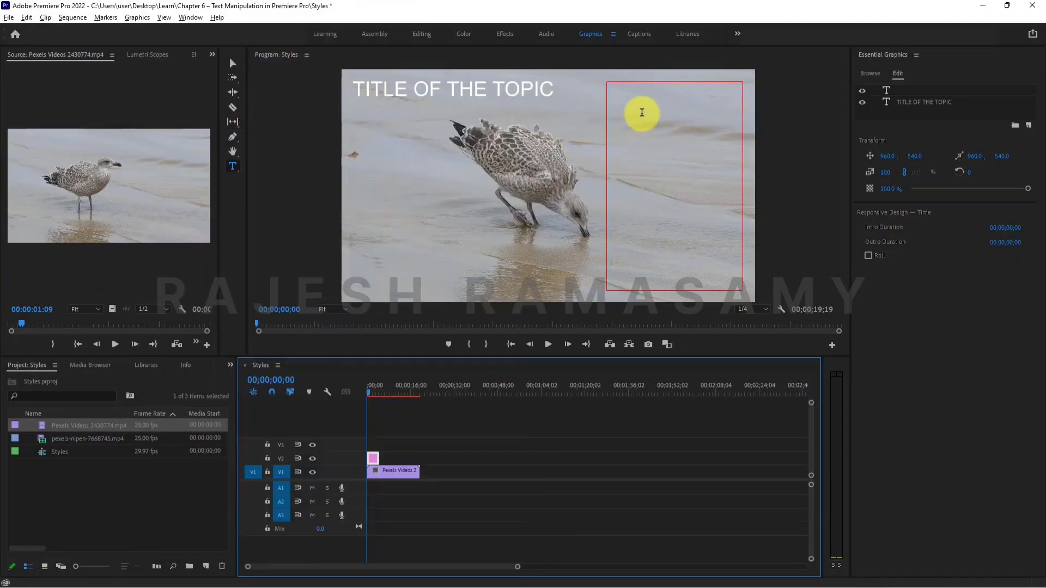
left_click(641, 112)
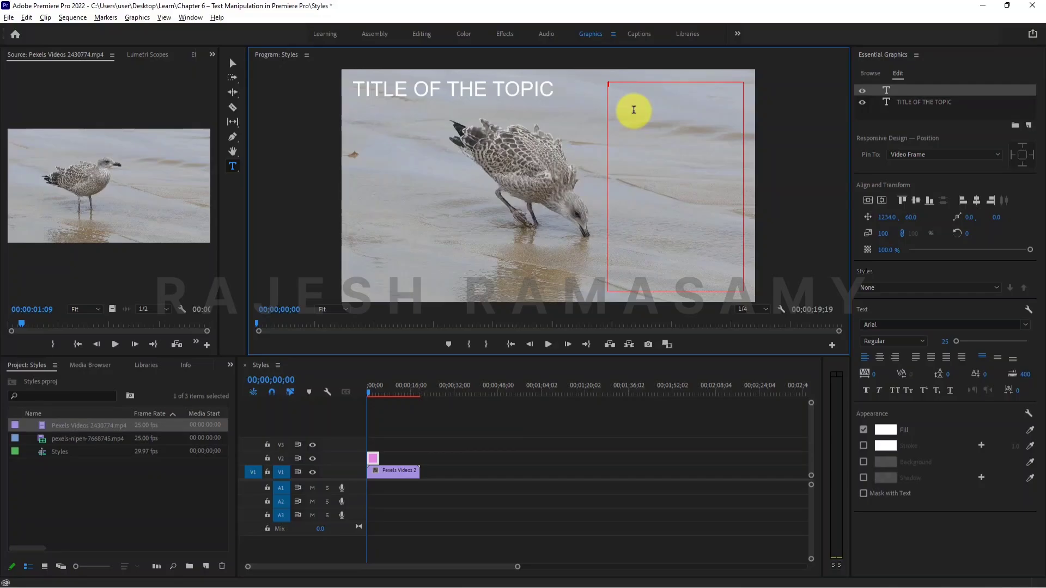
key("ctrl+v")
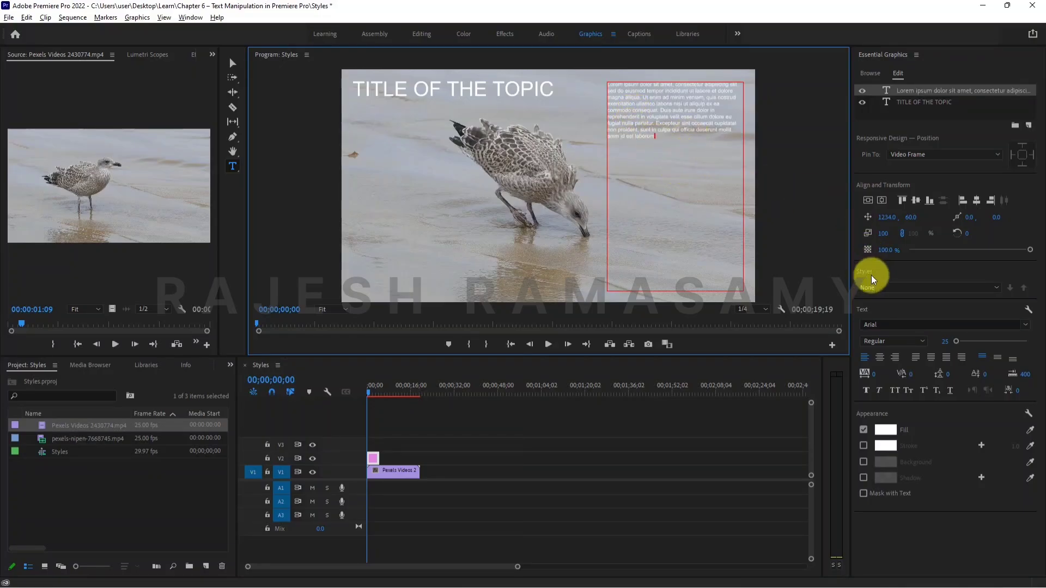
Try to set the pasted paragraph's font size to 35.
left_click(944, 340)
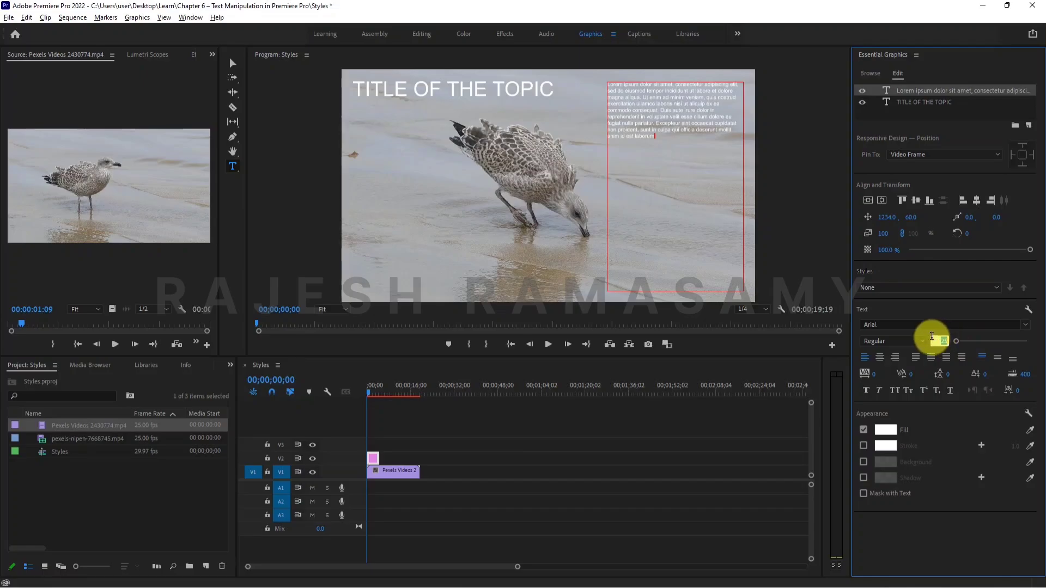
type("35")
key("Return")
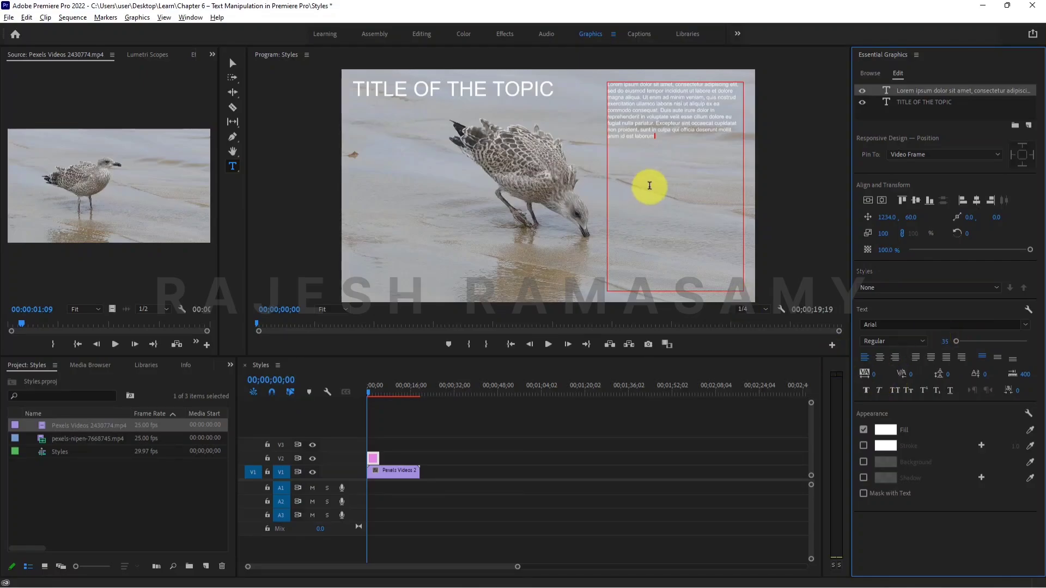
Leave text editing, select the body paragraph box beside the bird, and set its font size to 35.
left_click(232, 62)
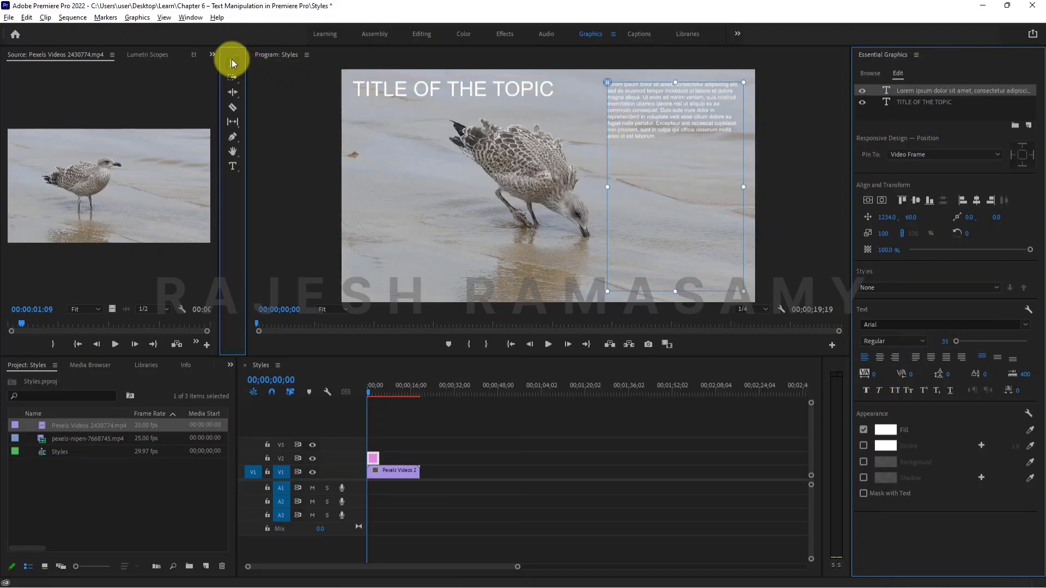
left_click(698, 112)
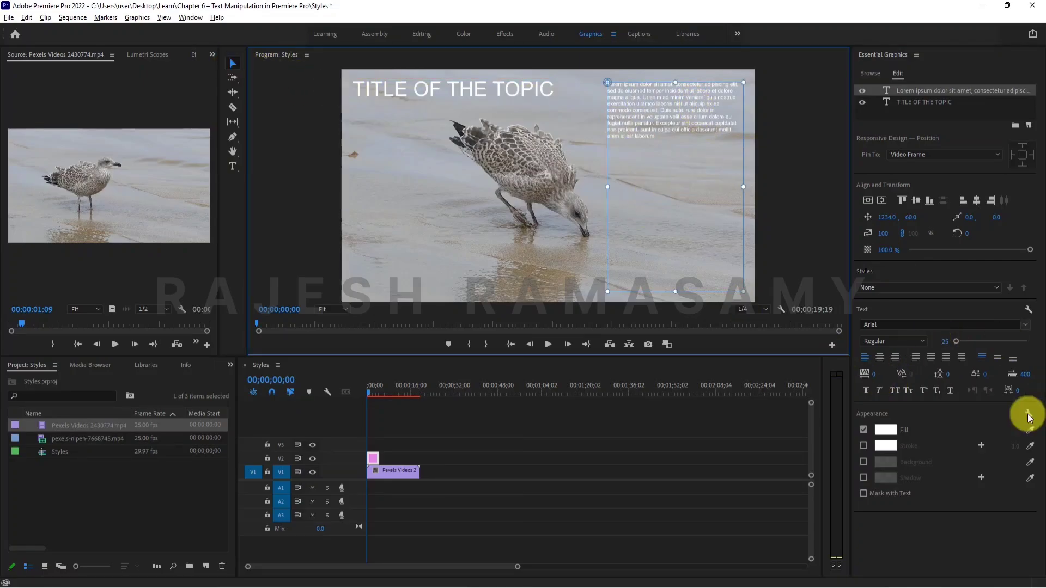
left_click(940, 340)
type("35")
key("Return")
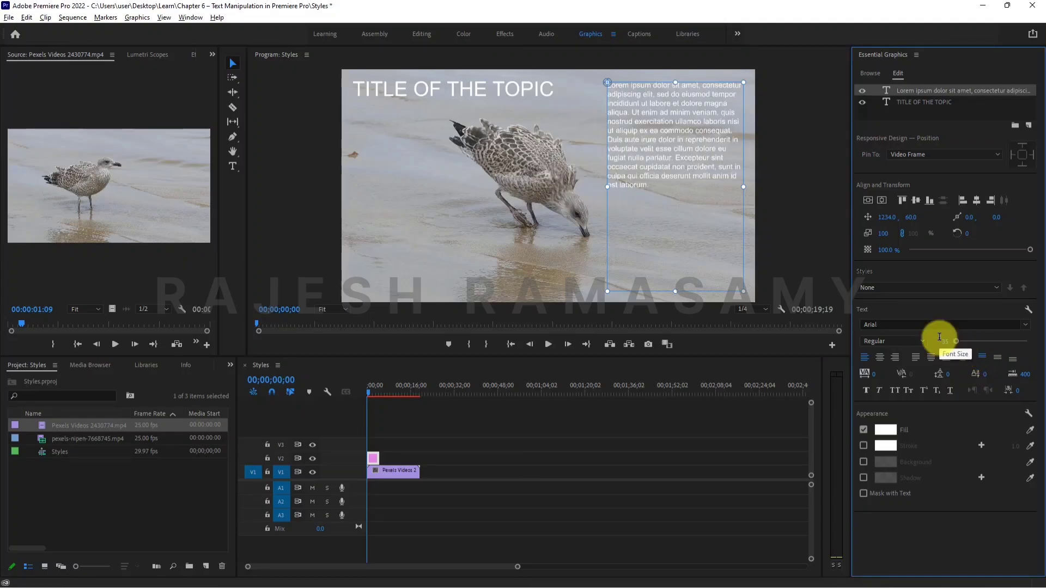
Add a blank line after the body paragraph and paste the same Lorem ipsum paragraph below it.
double_click(654, 198)
key("ctrl+c")
left_click(669, 199)
type(".")
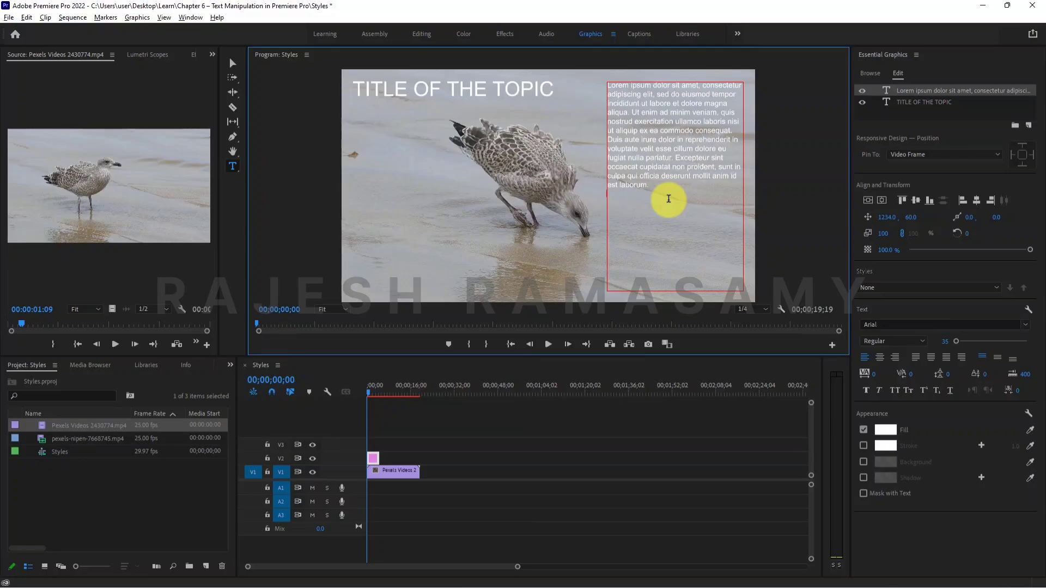
key("Return")
key("Return")
key("ctrl+v")
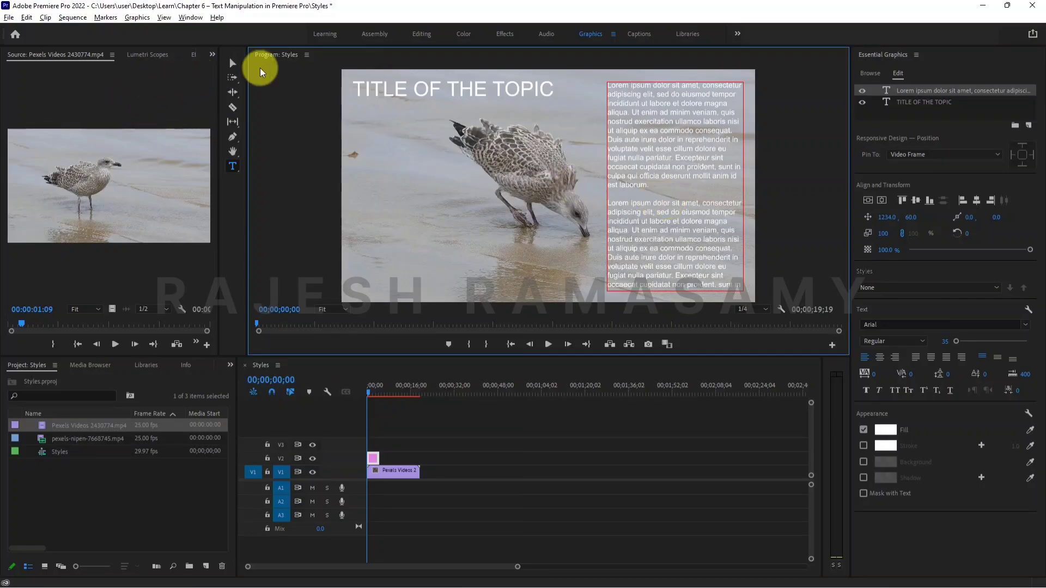
left_click(232, 62)
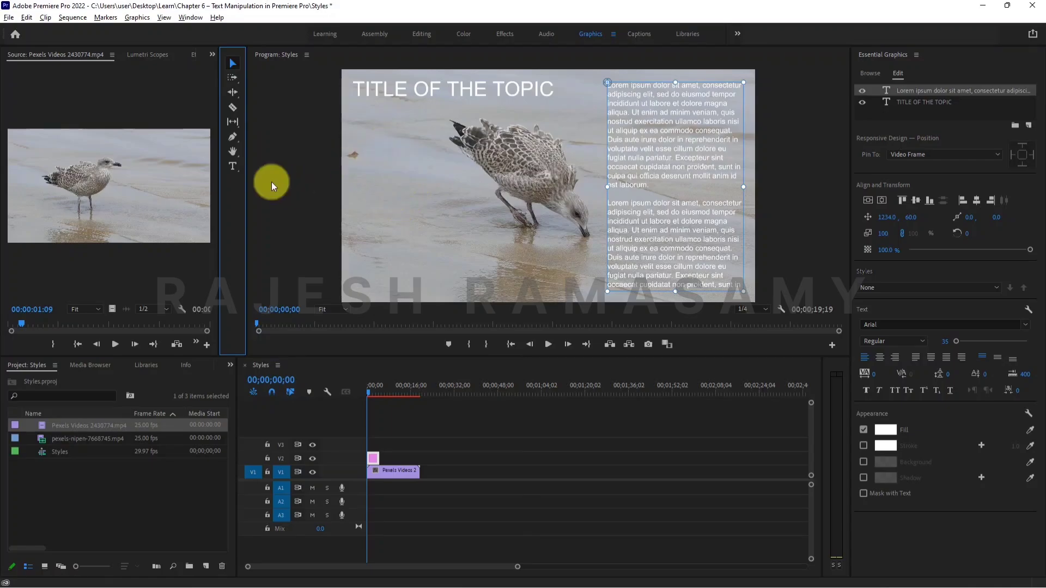
Draw a roughly square text box at about 48, 445 in the empty area beneath the title, and paste the Lorem ipsum paragraph into it.
left_click(233, 168)
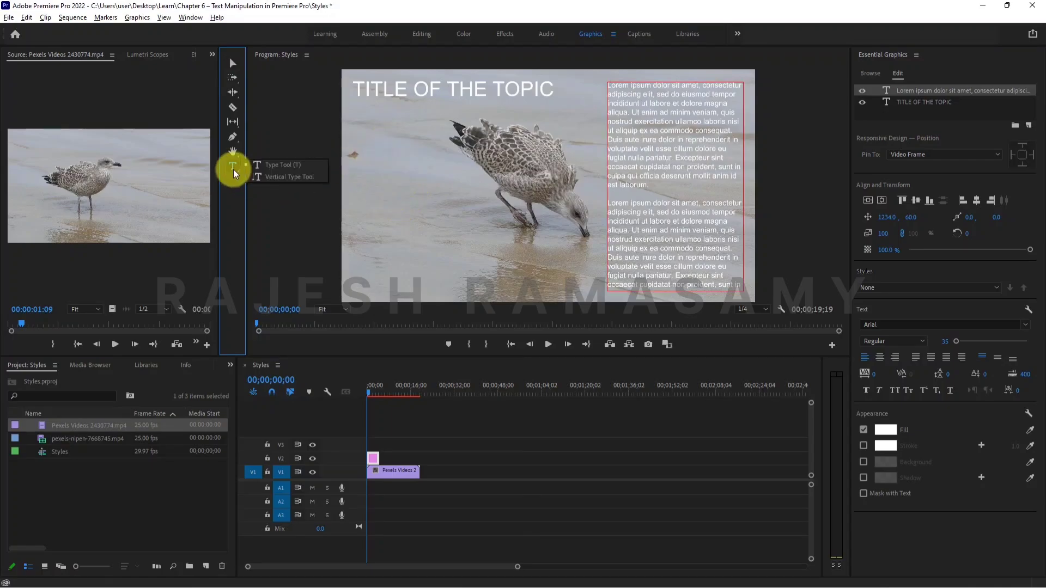
left_click(276, 165)
left_click_drag(351, 165, 465, 279)
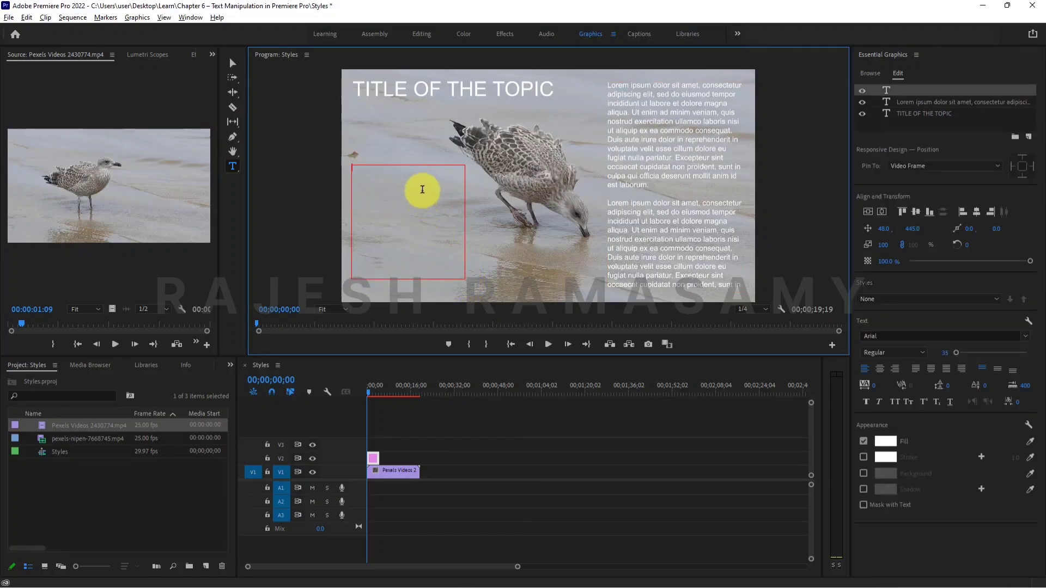
key("ctrl+v")
Delete everything after "laboris" in the new text box and enclose the remaining text in double quotation marks.
left_click_drag(443, 268, 375, 224)
key("BackSpace")
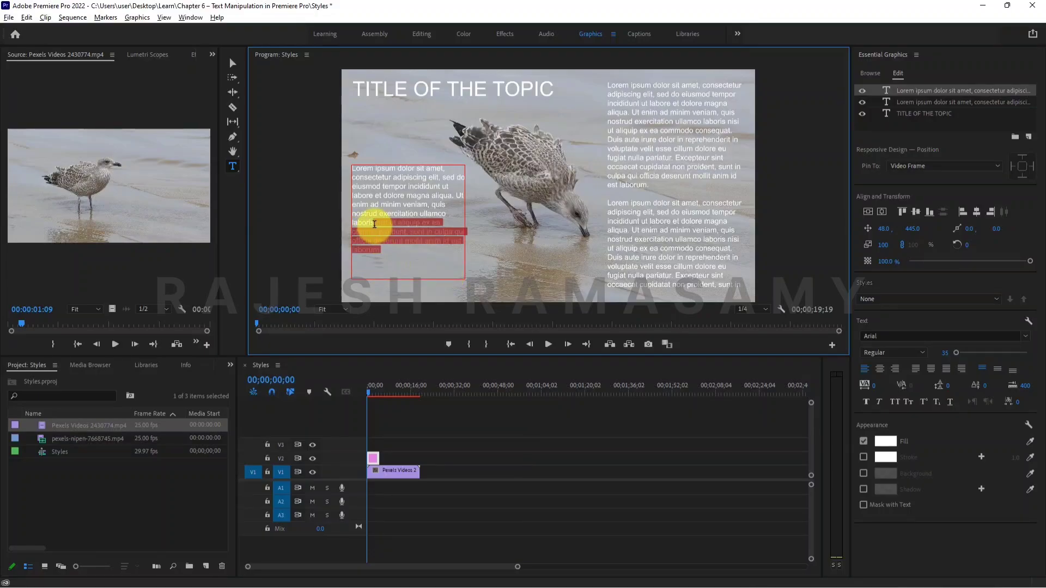
key("BackSpace")
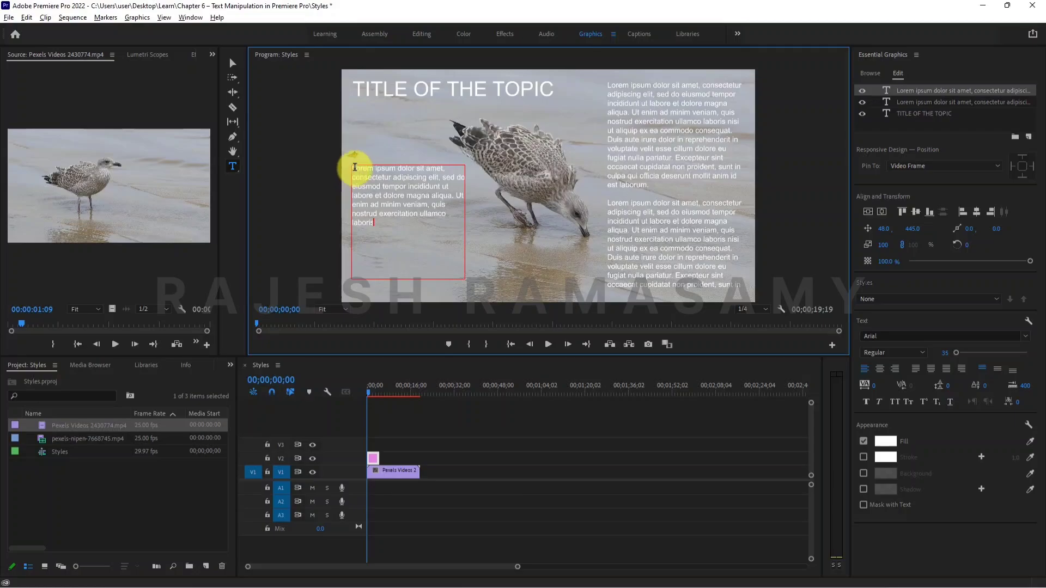
left_click(354, 167)
type("\"")
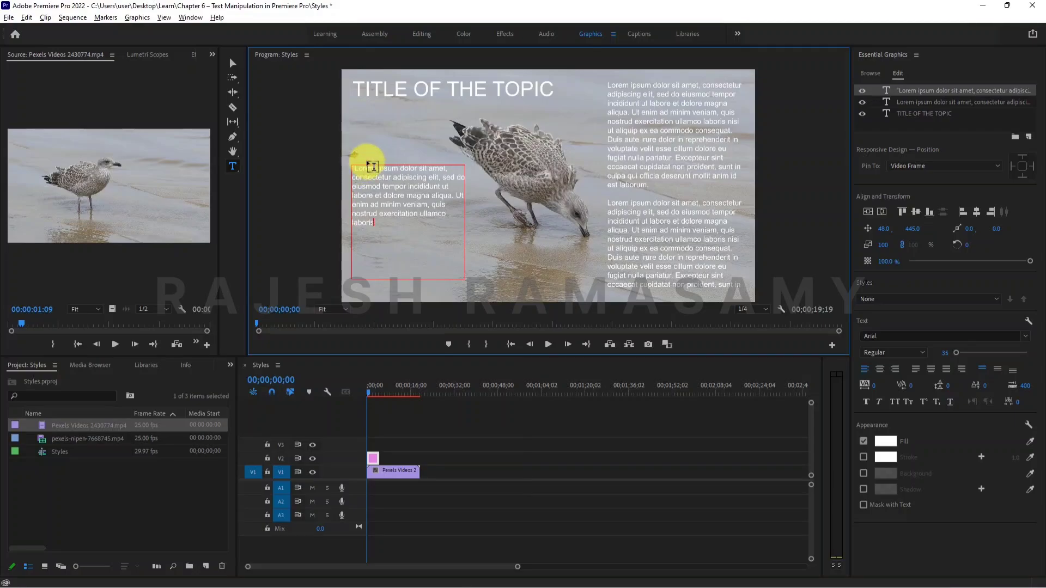
Set the font size of the whole quote text to 60.
key("ctrl+a")
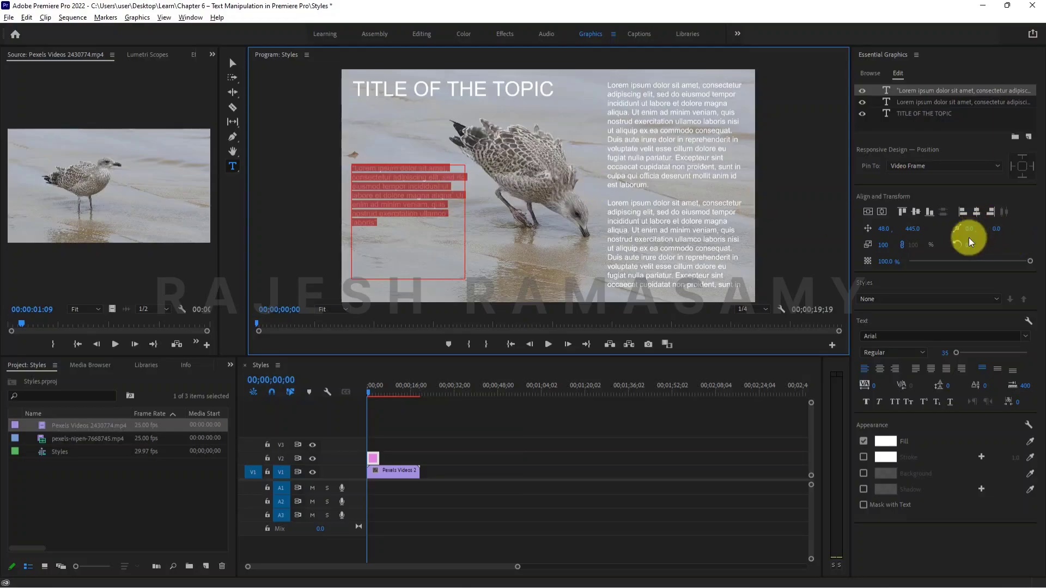
left_click(943, 353)
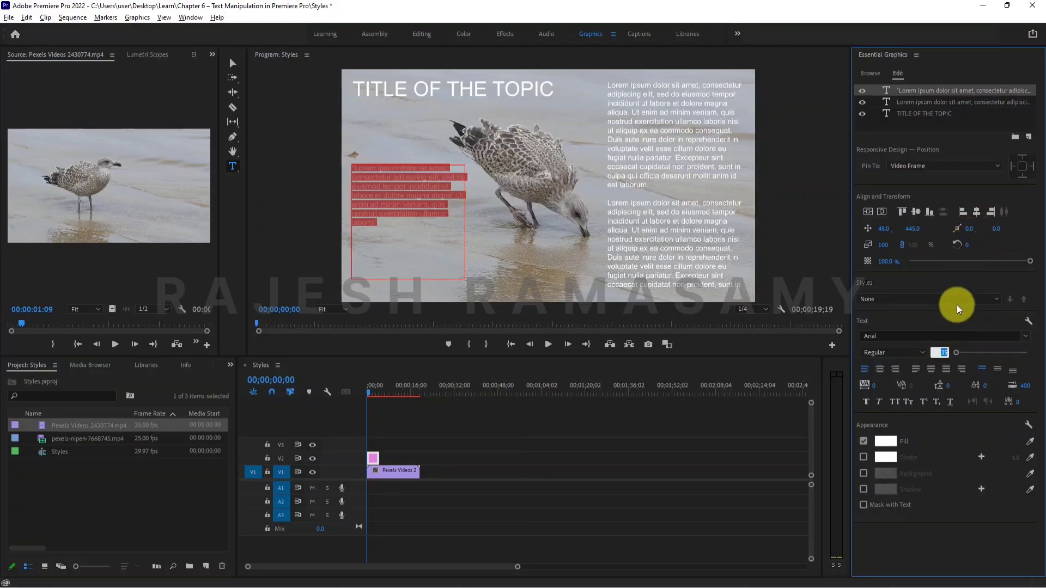
type("60")
key("Return")
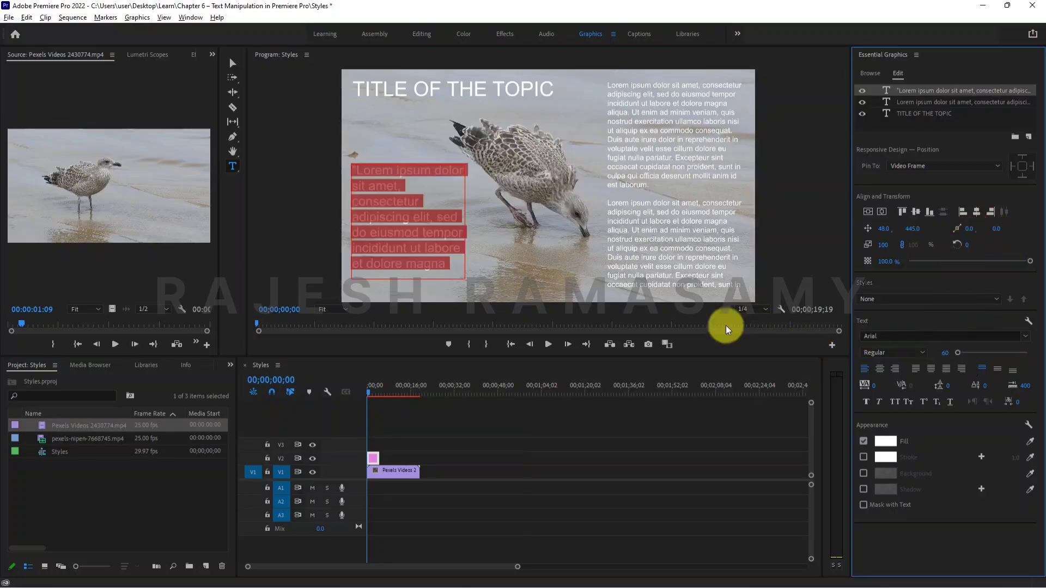
Shorten the word "consectetur" to "consetur" in the quote.
left_click(446, 240)
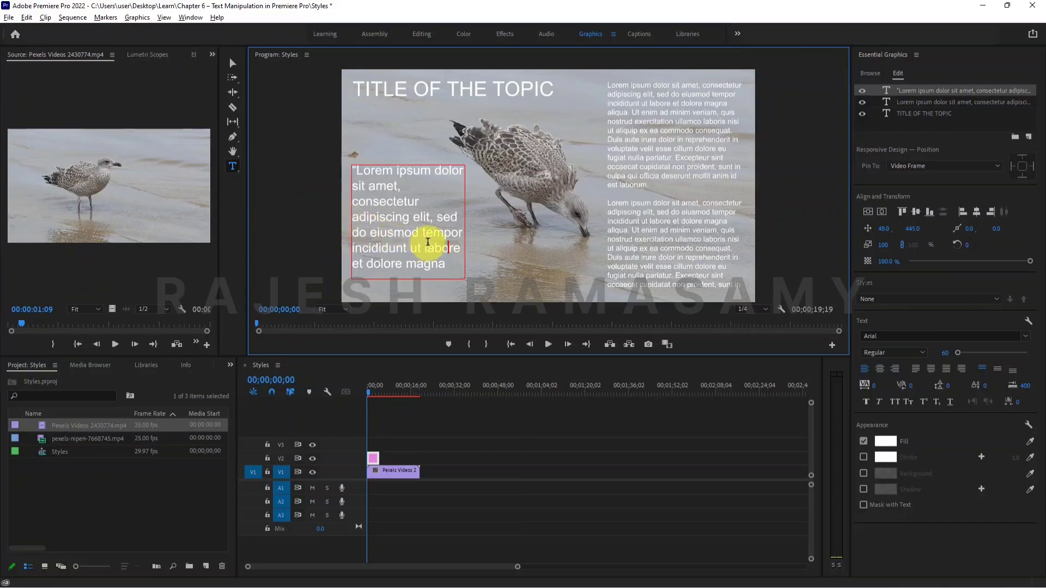
left_click(397, 206)
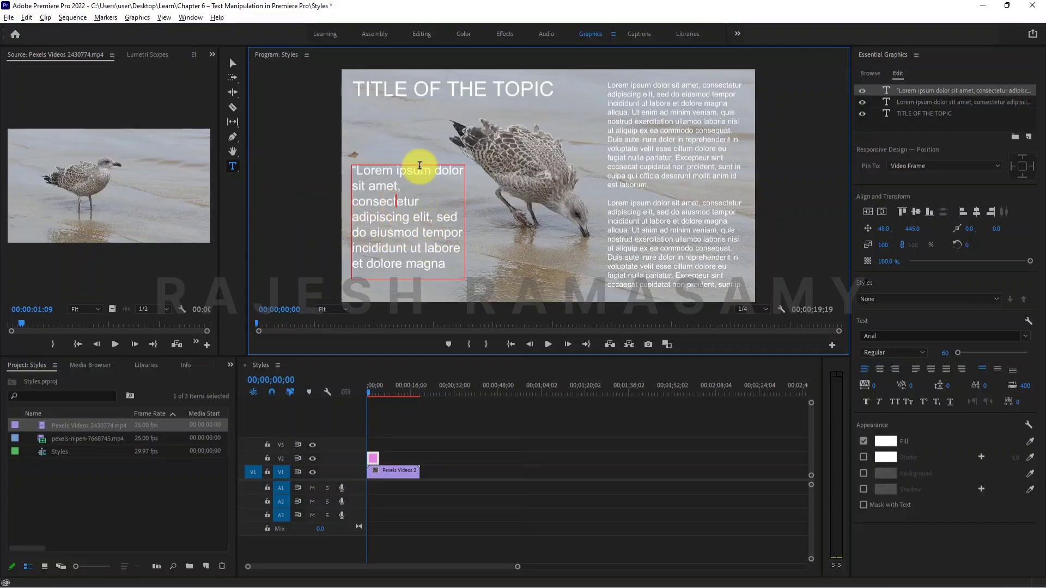
key("BackSpace")
key("BackSpace")
key("Delete")
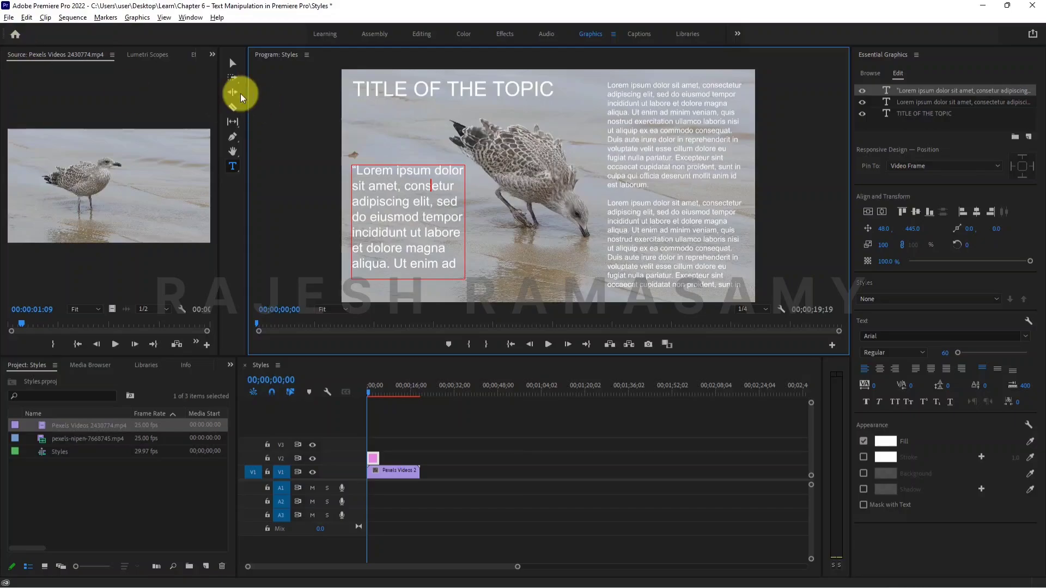
Make the quote box taller and delete the words between "dolore" and "quis".
left_click(233, 64)
left_click_drag(409, 279, 406, 252)
double_click(432, 276)
key("BackSpace")
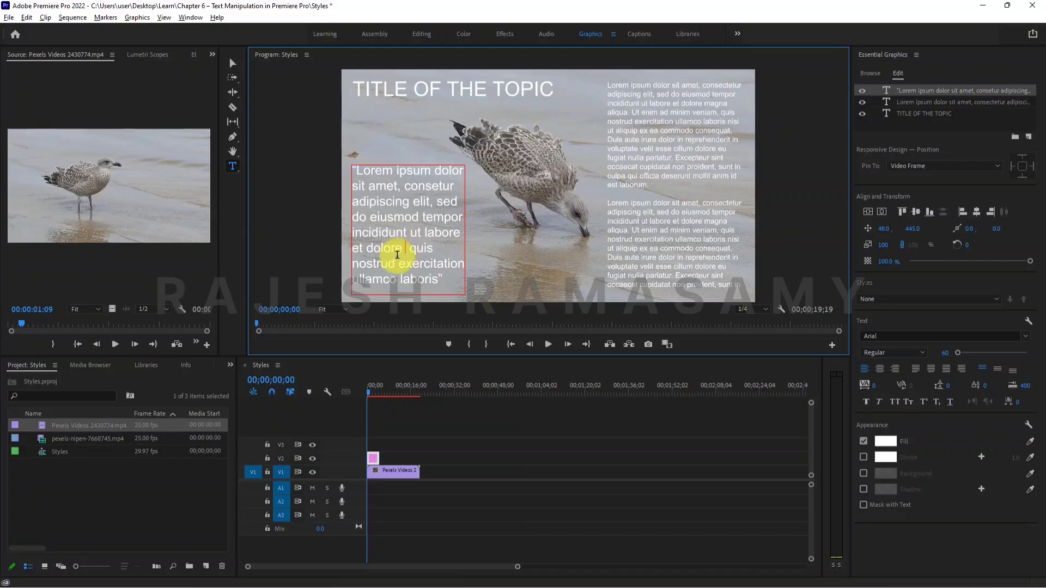
Try font sizes 80 and 150 on the quote's opening quotation mark.
left_click_drag(354, 165, 327, 163)
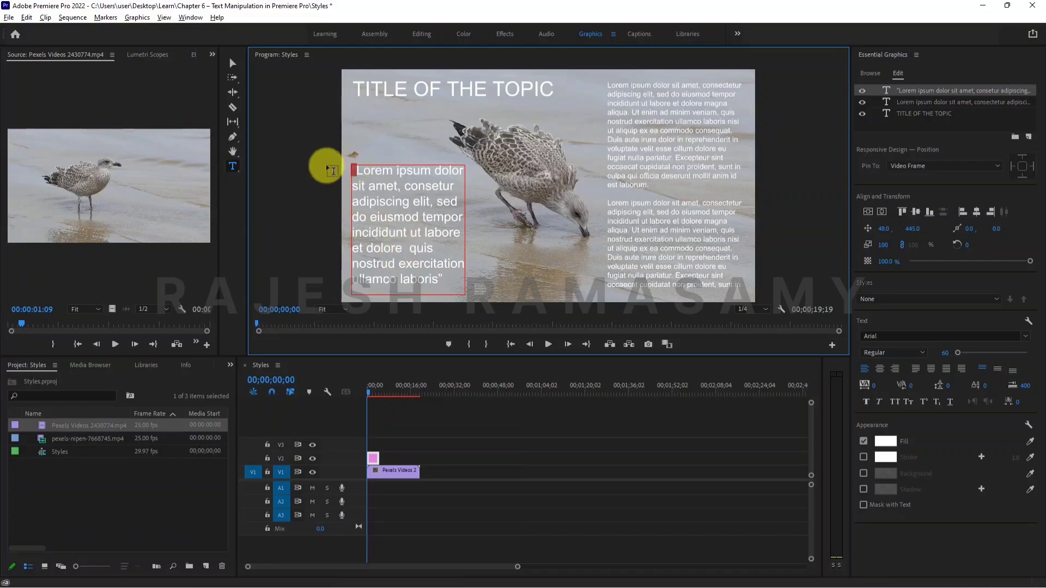
left_click(944, 354)
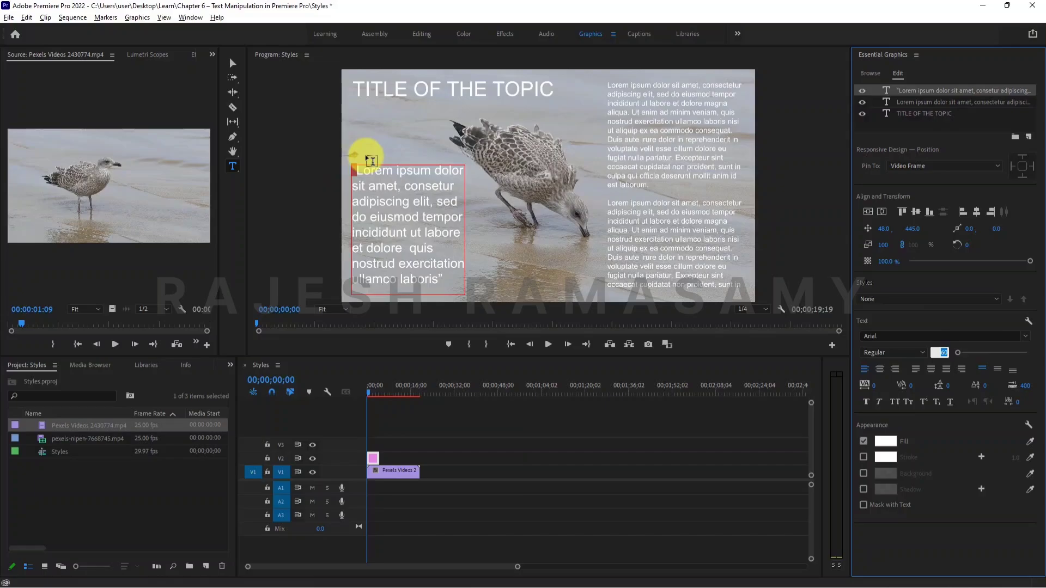
type("80")
key("Return")
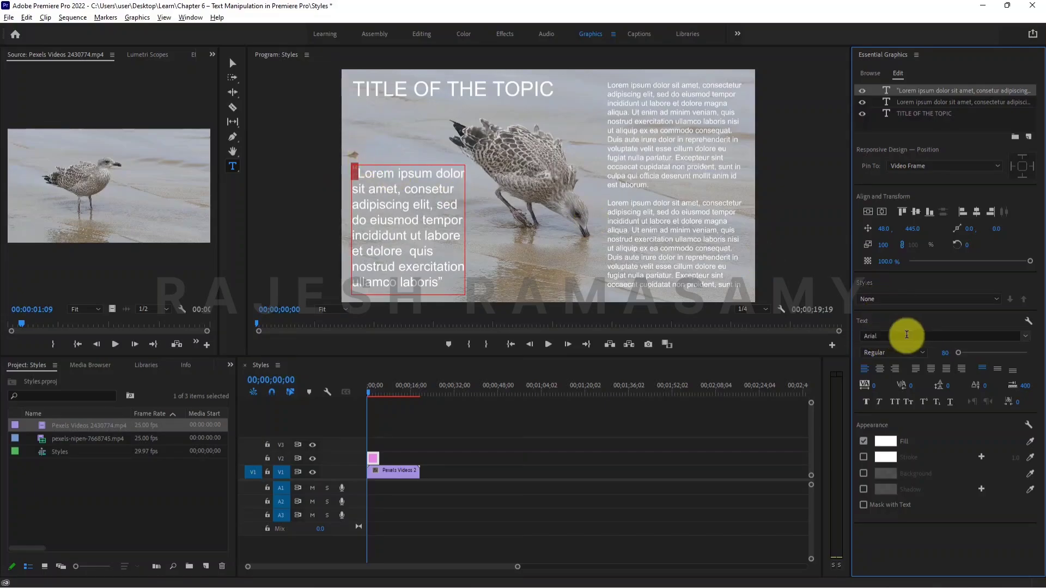
left_click(943, 353)
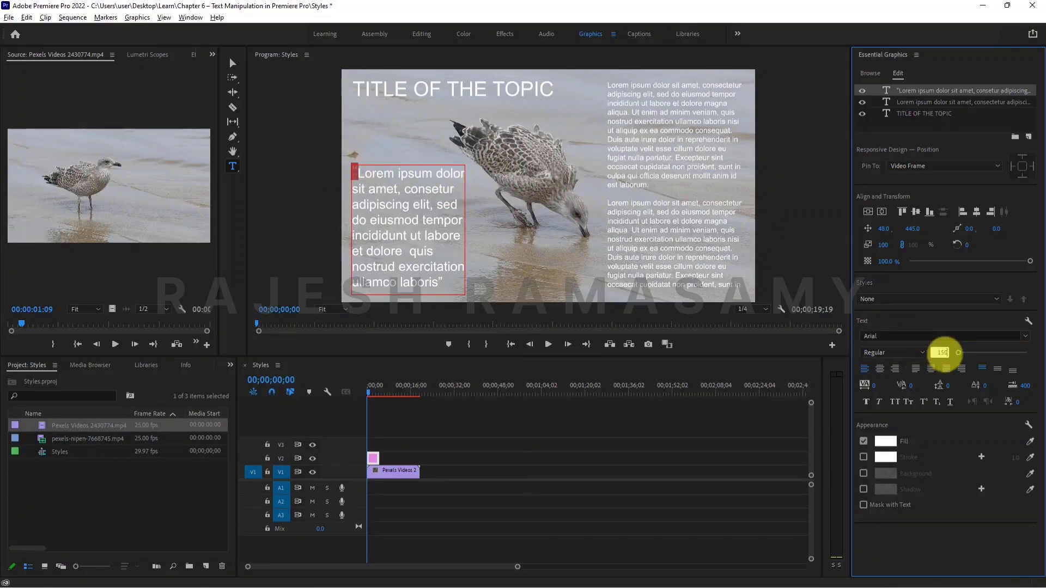
type("150")
key("Return")
left_click(365, 181)
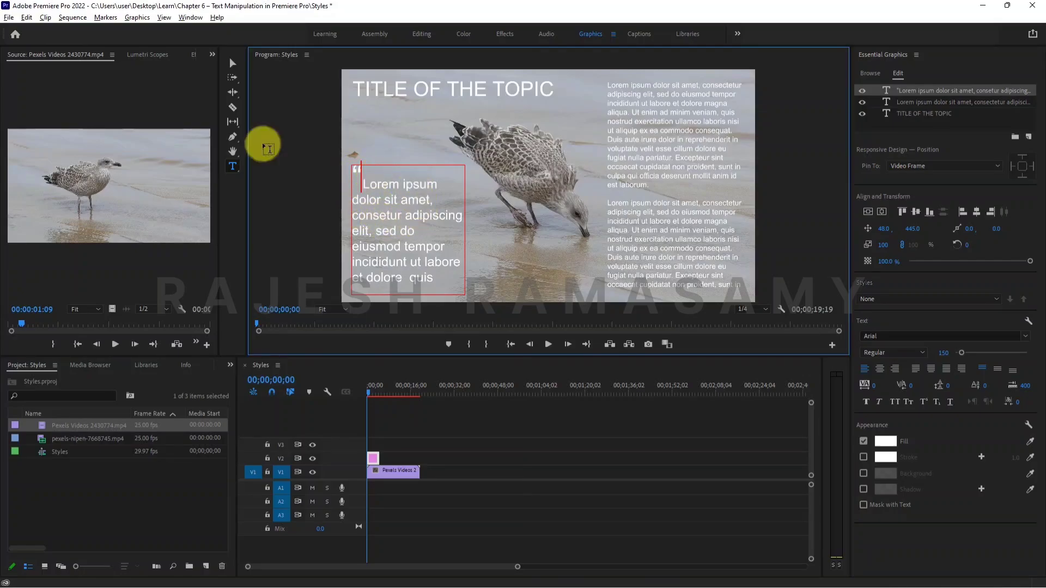
Move the quote box up to about 48, 351, and make it taller and slightly wider to fit the whole quote.
left_click(233, 64)
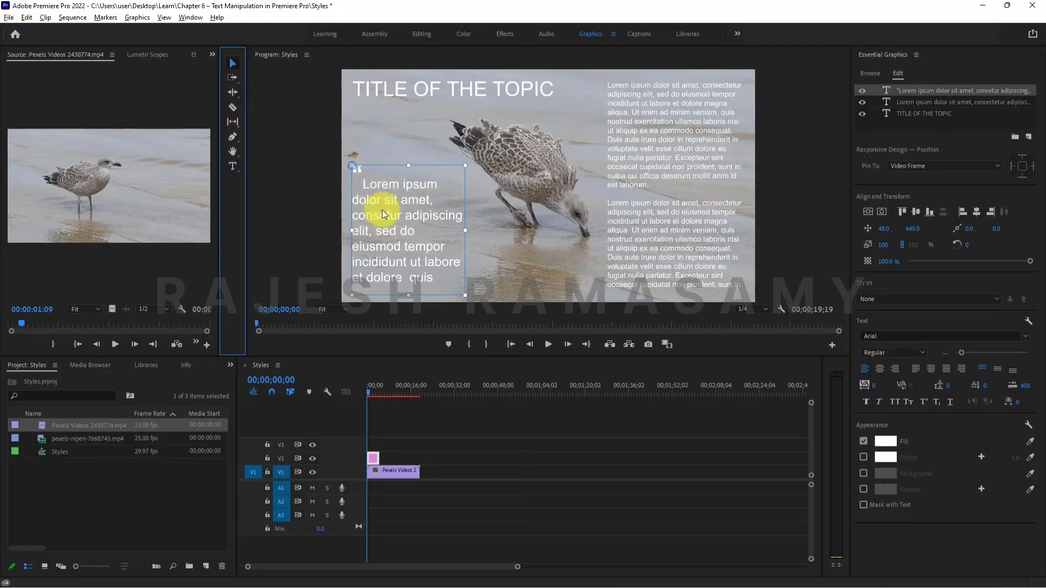
left_click_drag(384, 215, 384, 196)
left_click_drag(414, 274, 411, 300)
left_click_drag(465, 223, 479, 222)
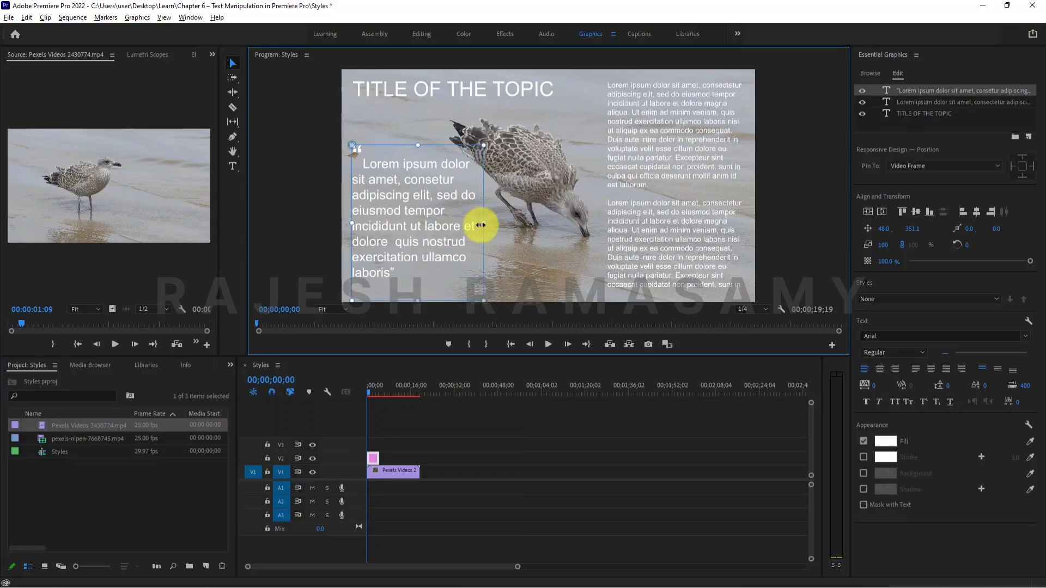
Set the quote's closing quotation mark to font size 80, after trying and undoing size 150.
double_click(401, 272)
double_click(406, 273)
left_click(398, 273)
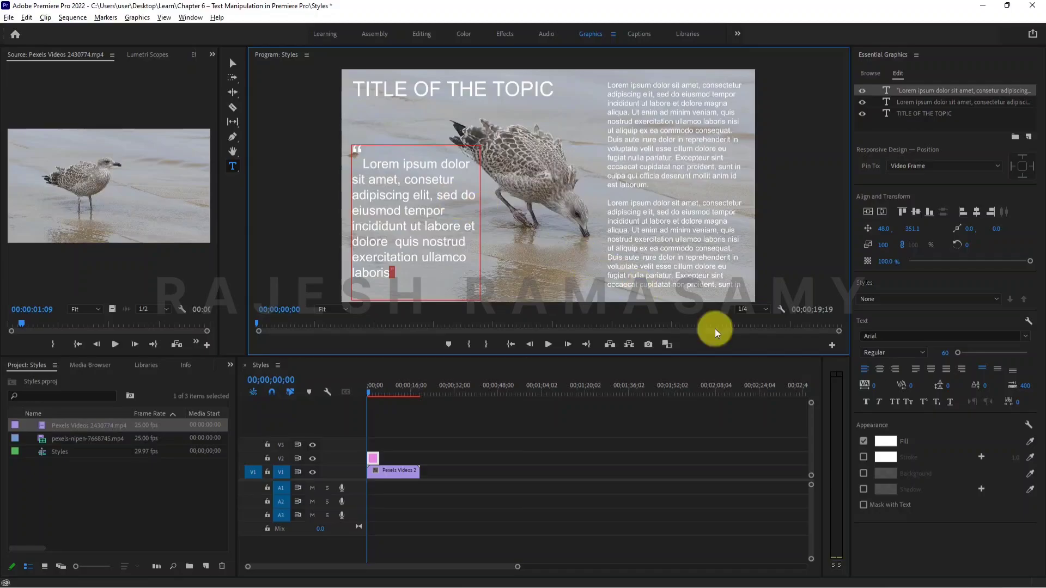
left_click(946, 353)
type("150")
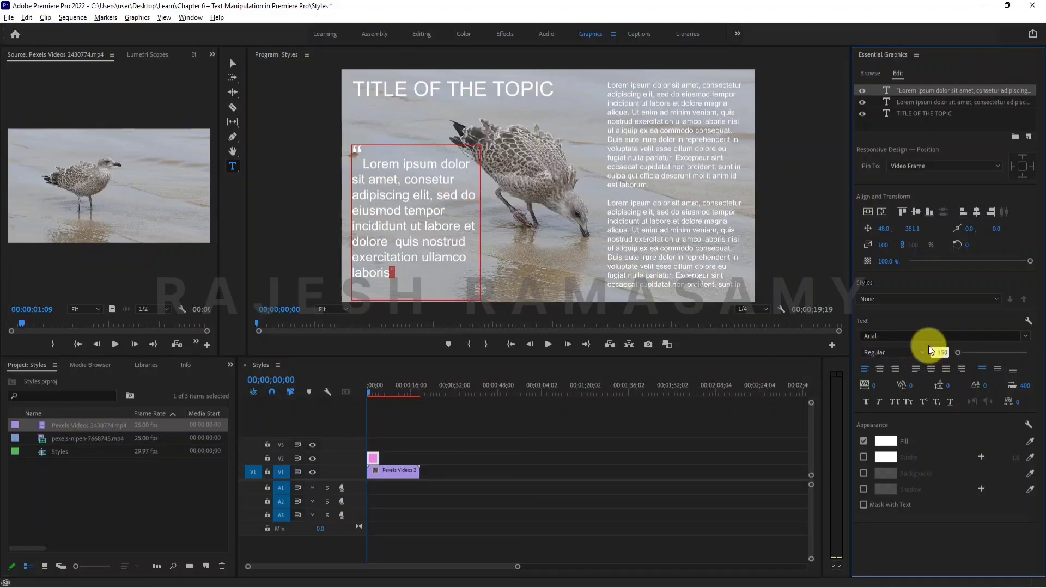
key("Return")
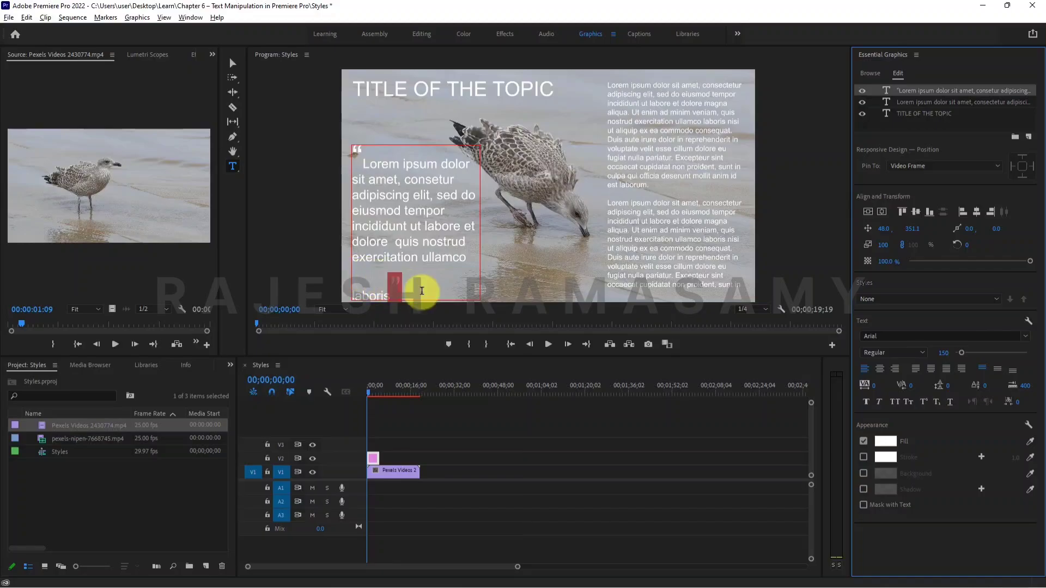
key("ctrl+z")
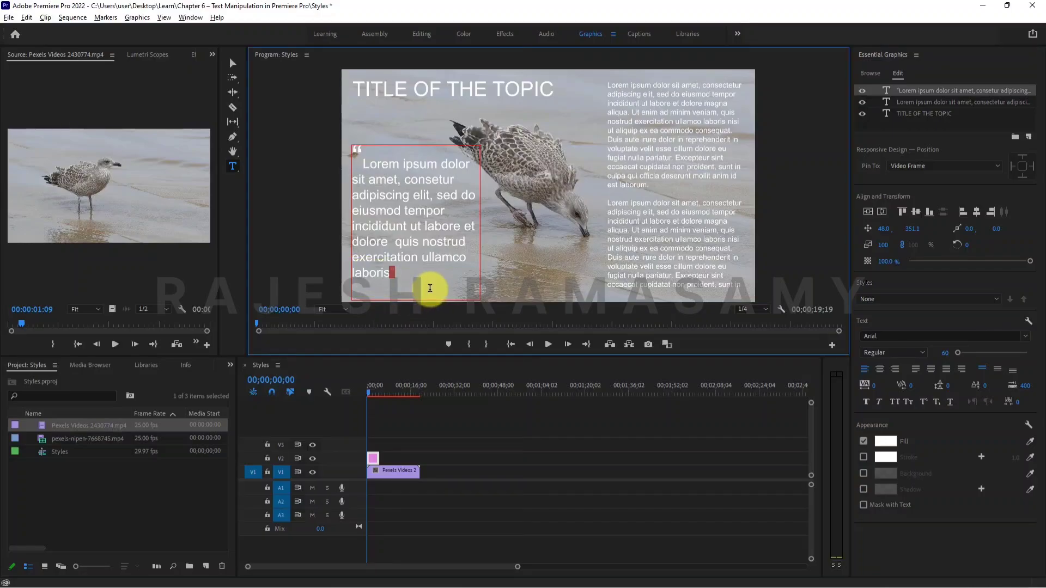
left_click(942, 353)
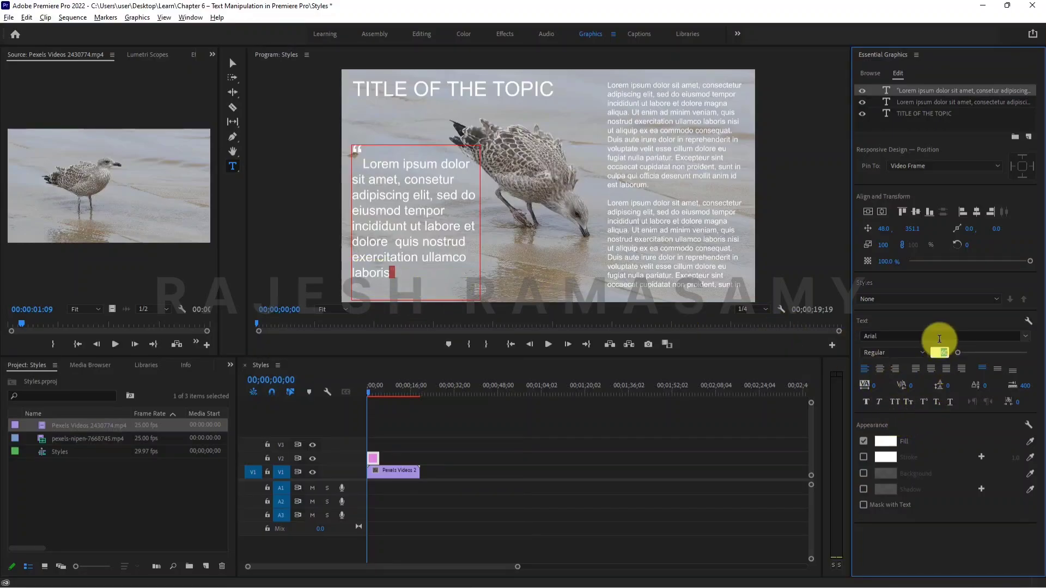
type("80")
key("Return")
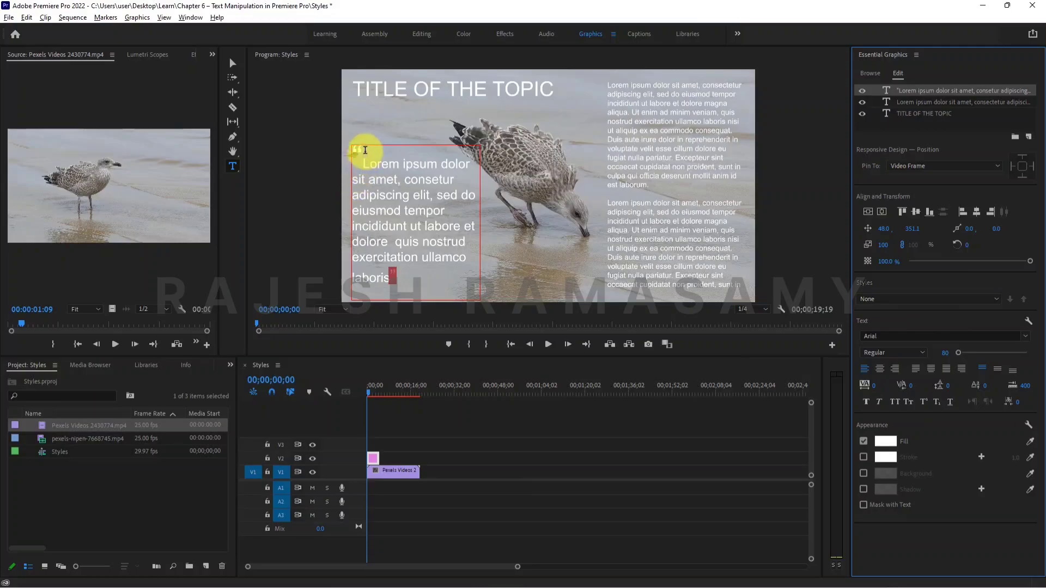
Set the quote's opening quotation mark to font size 80 and return to the Selection tool.
left_click(365, 150)
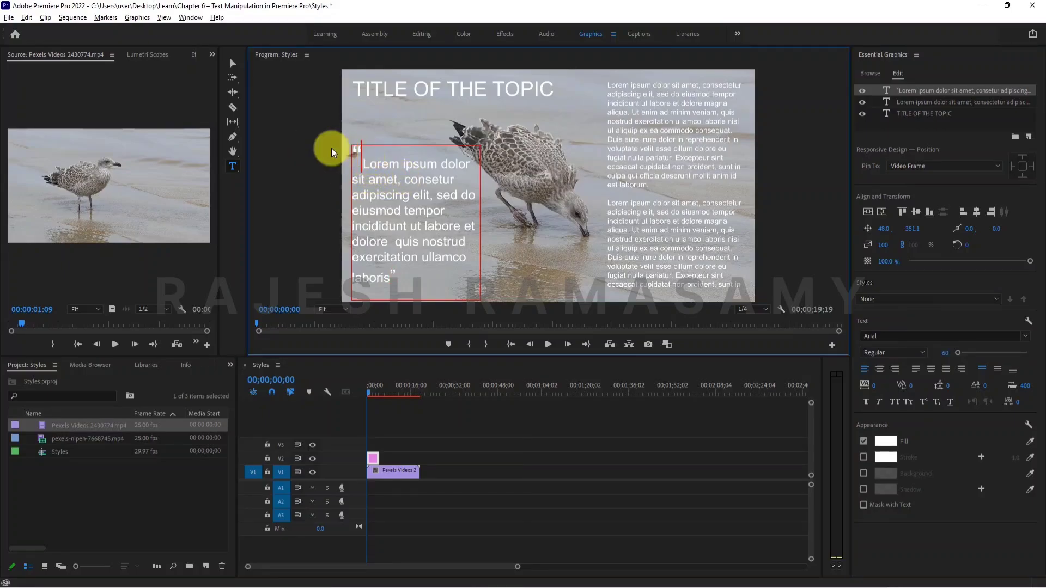
key("shift+Left")
left_click(942, 352)
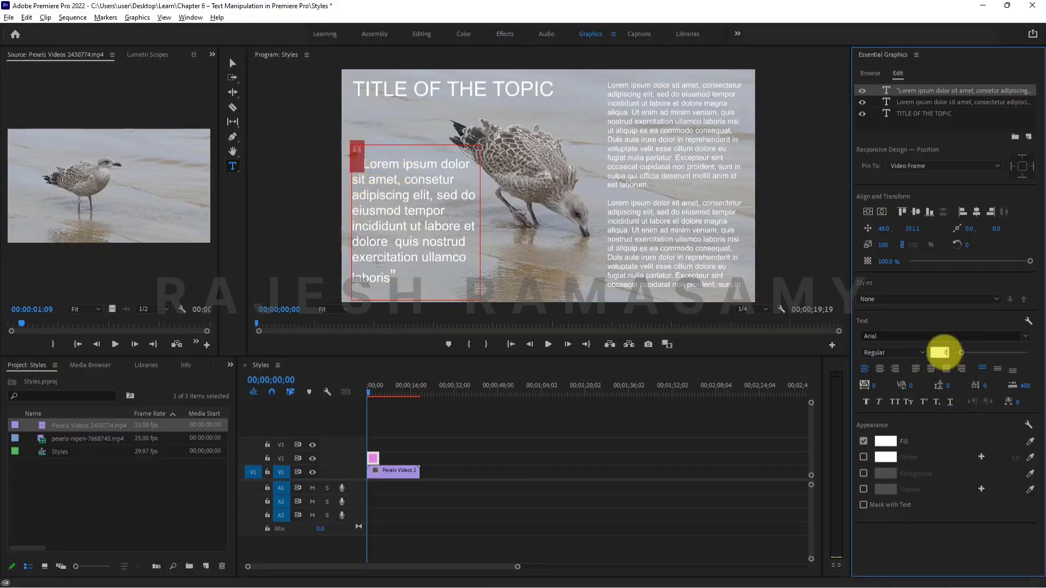
type("80")
key("Return")
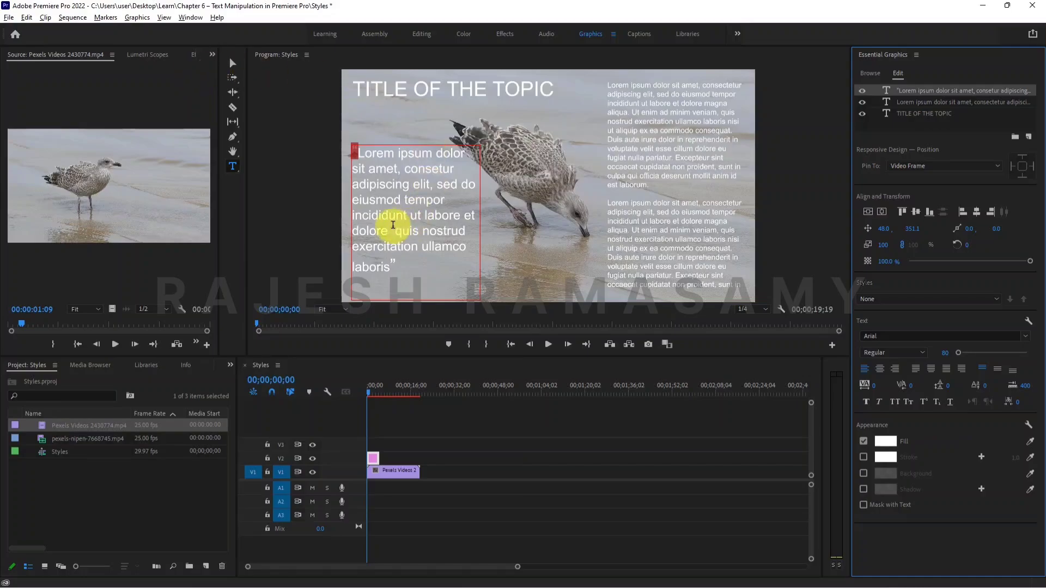
left_click(233, 62)
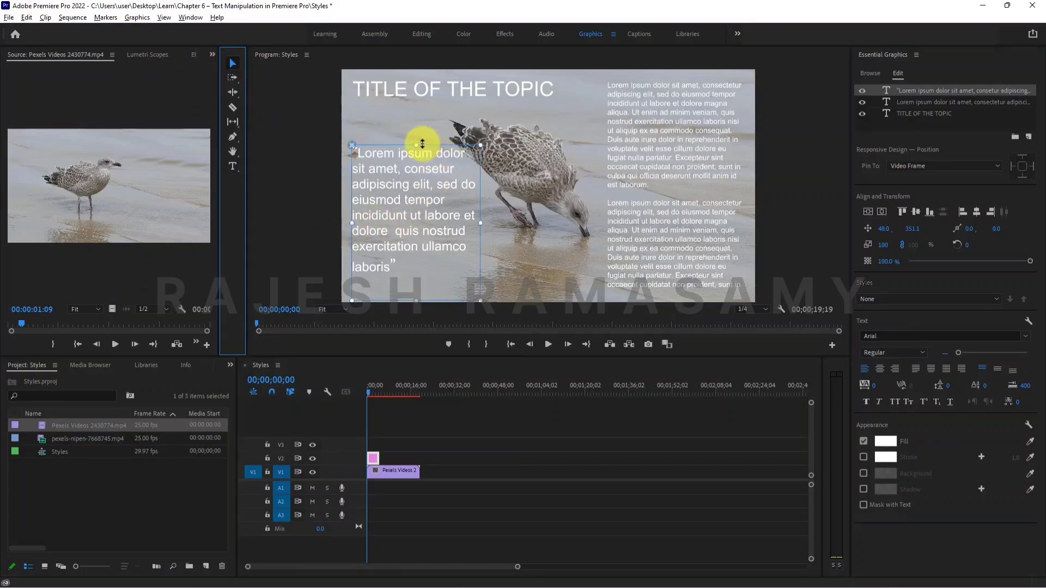
Shorten the quote box by lowering its top edge, leaving the quote box selected.
left_click_drag(415, 145, 416, 163)
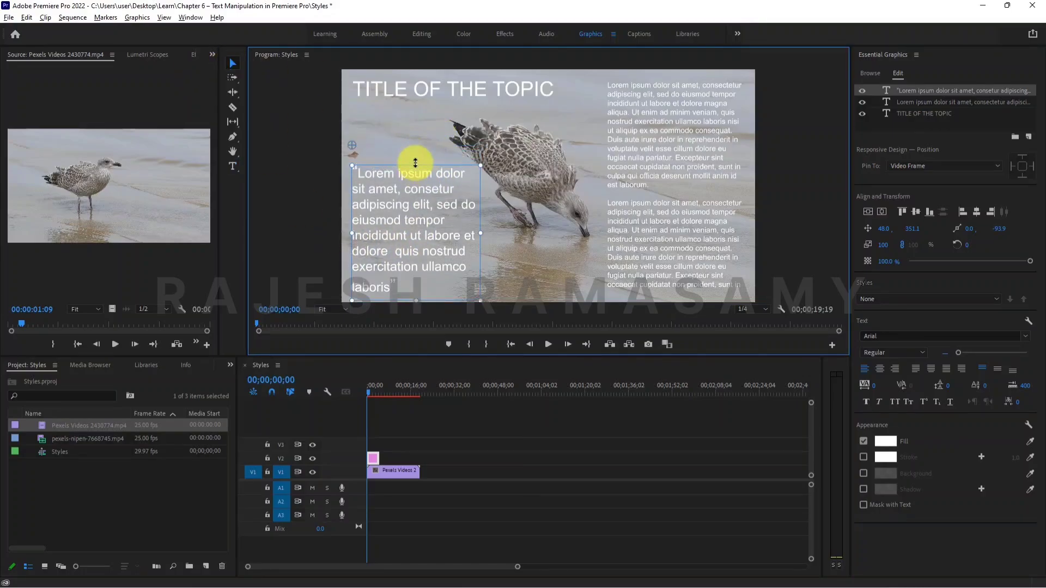
left_click(488, 83)
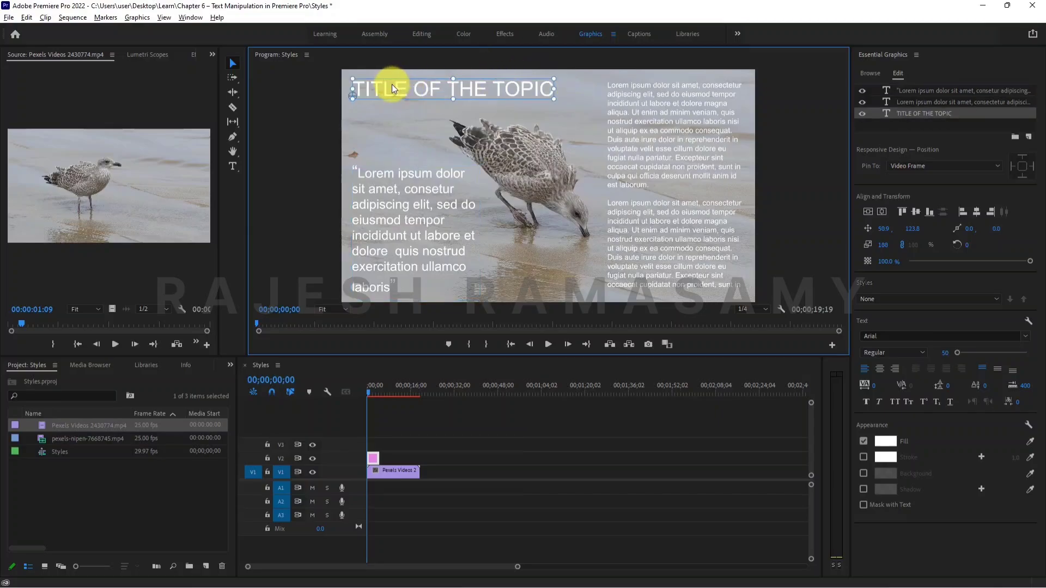
left_click(415, 205)
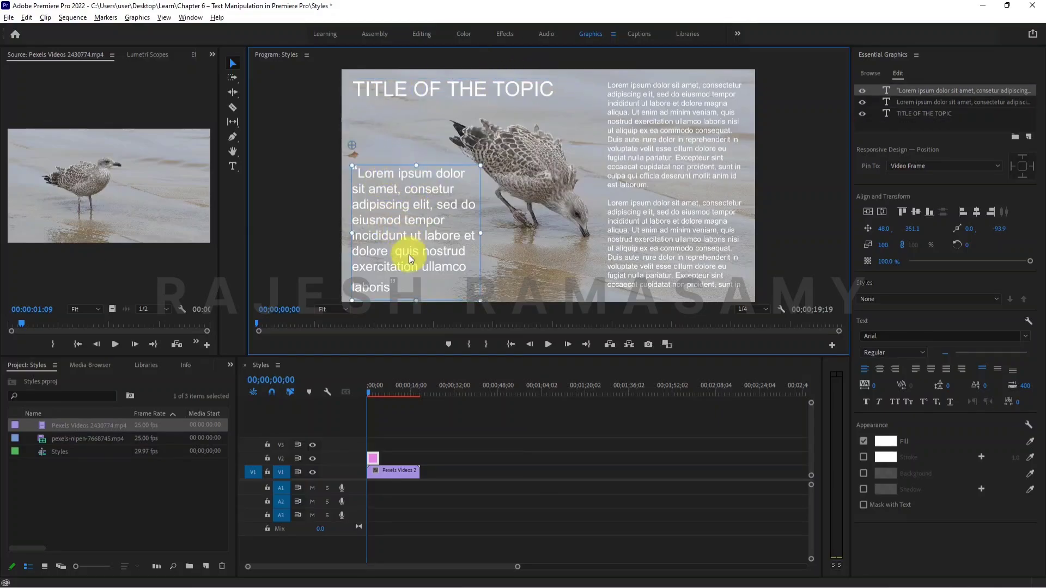
Delete "ut labore et dolore quis nostrud exercitation" and the space before "ullamco" from the quote.
double_click(397, 270)
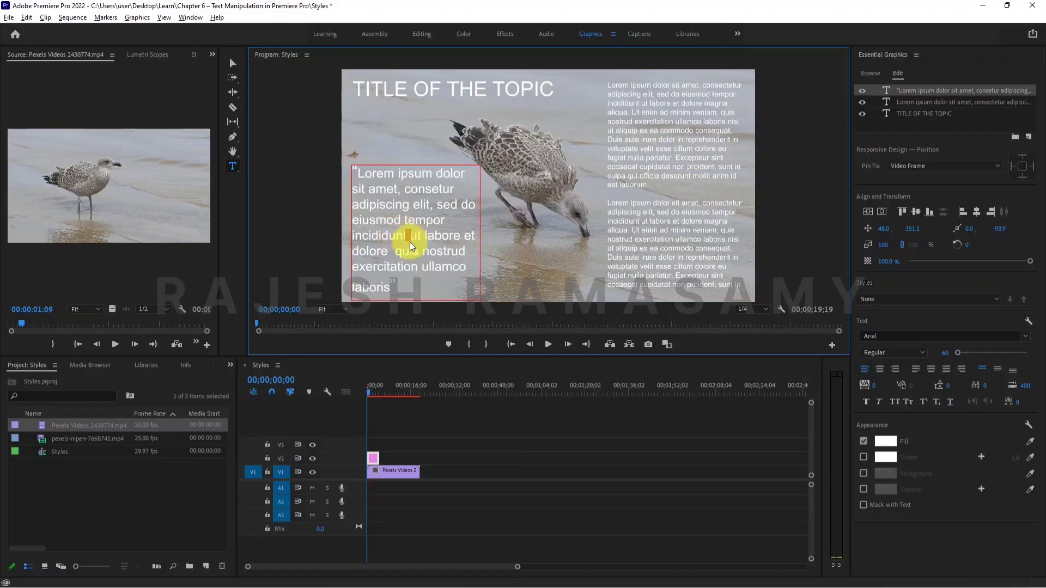
left_click_drag(407, 235, 407, 260)
key("BackSpace")
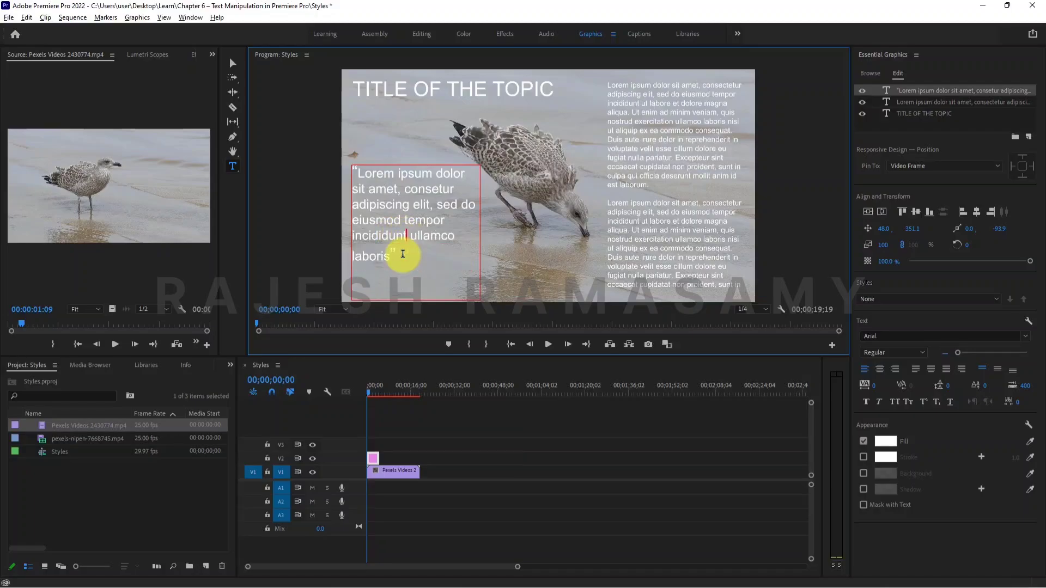
key("Delete")
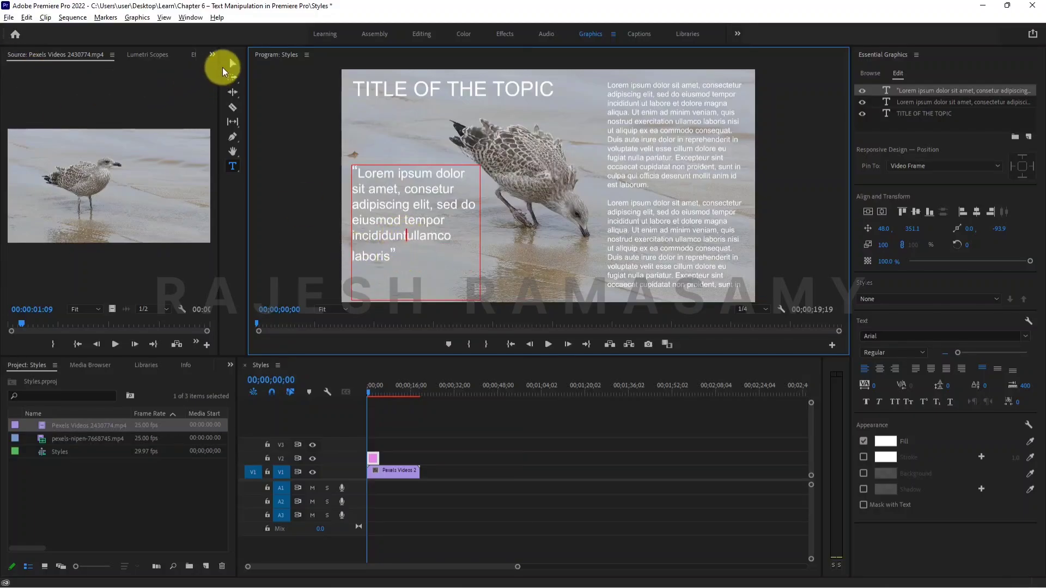
Return to the Selection tool, move the quote lower in the seagull frame and select the body text.
left_click(233, 64)
left_click_drag(411, 165, 406, 205)
left_click(643, 150)
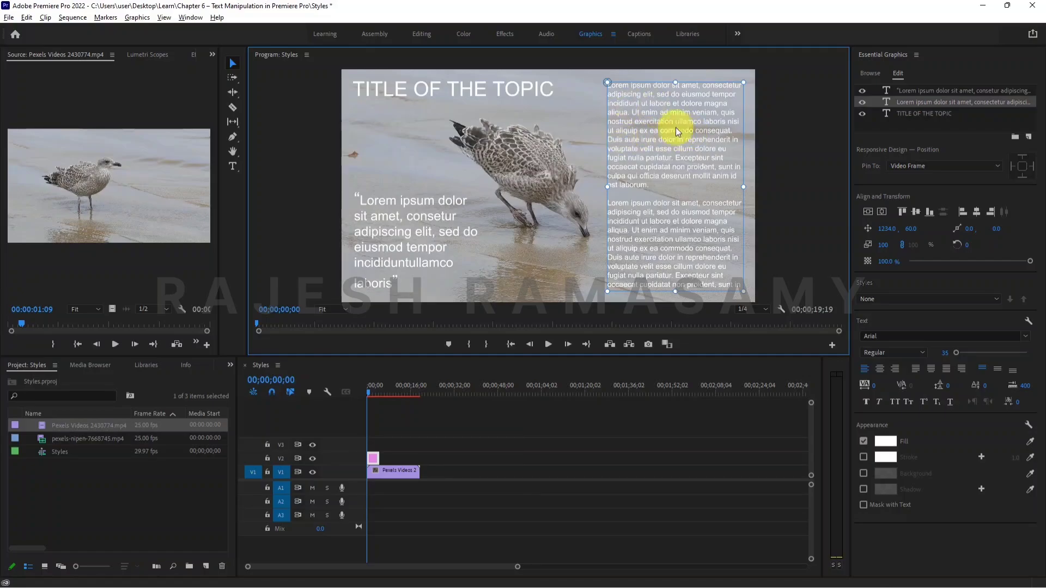
Extend the text graphic to the end of the seagull clip and place pexels-nipen-7668745.mp4 directly after that clip on V1.
left_click_drag(377, 458, 420, 457)
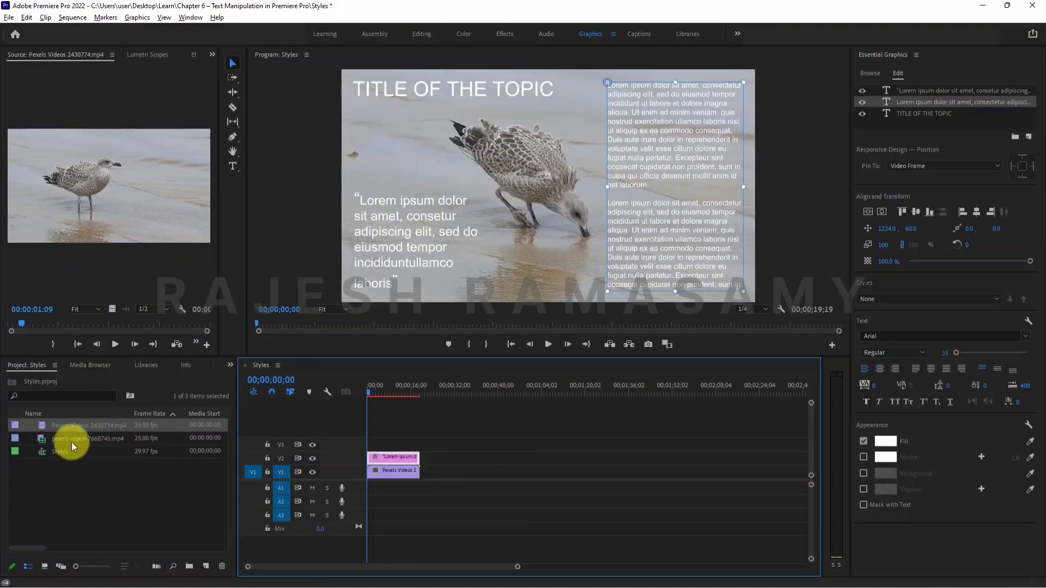
left_click(47, 440)
double_click(44, 440)
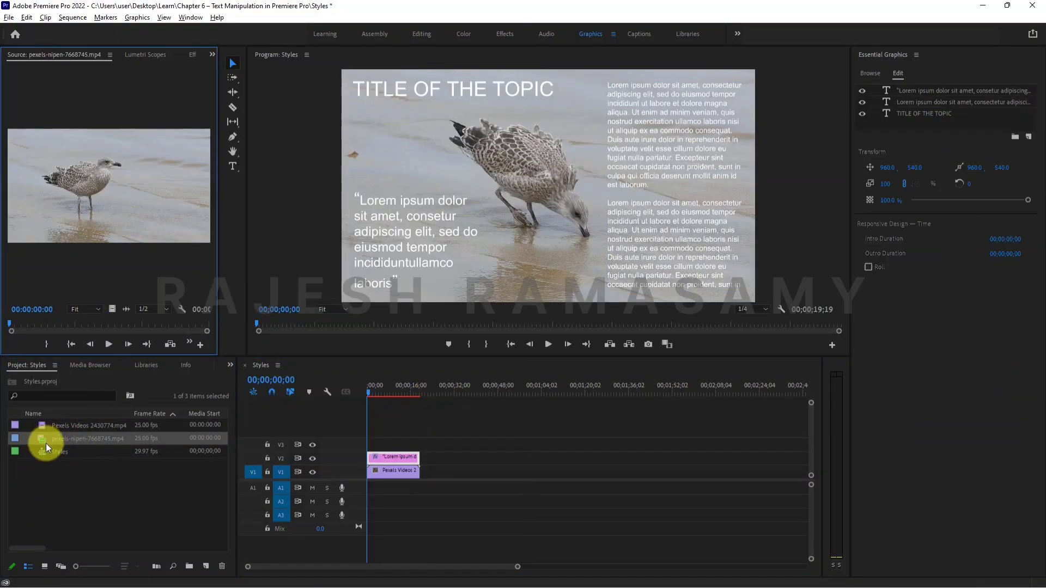
left_click_drag(443, 442, 451, 474)
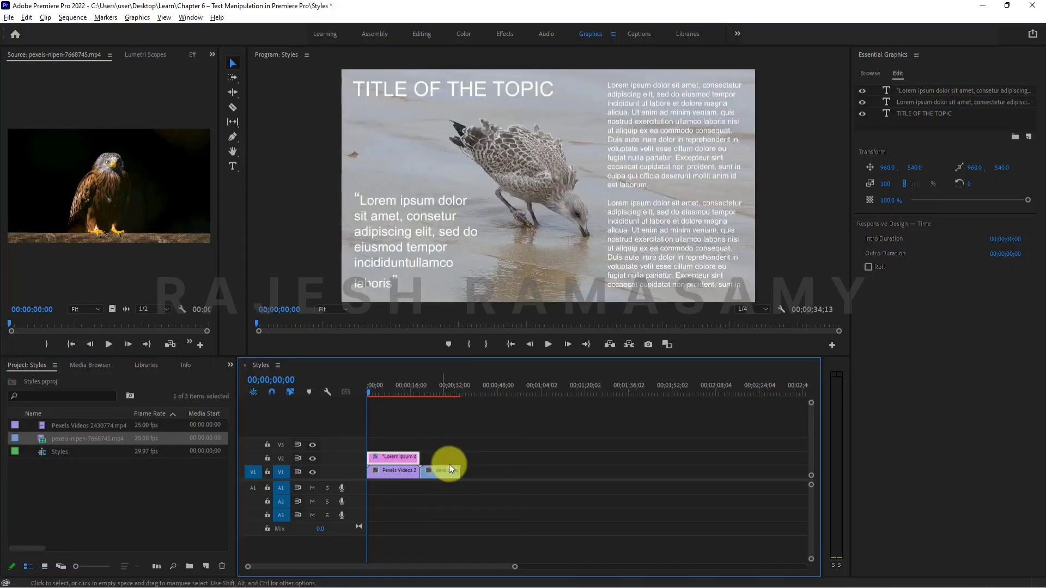
Try pasting a copy of the text graphic at the end of the seagull clip and undo it.
left_click(387, 387)
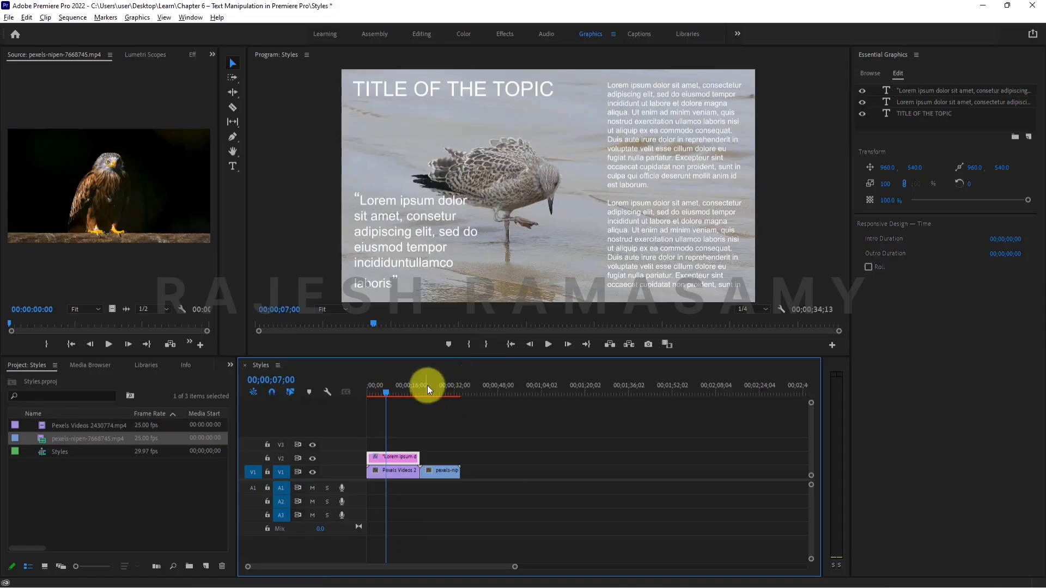
left_click_drag(427, 385, 426, 383)
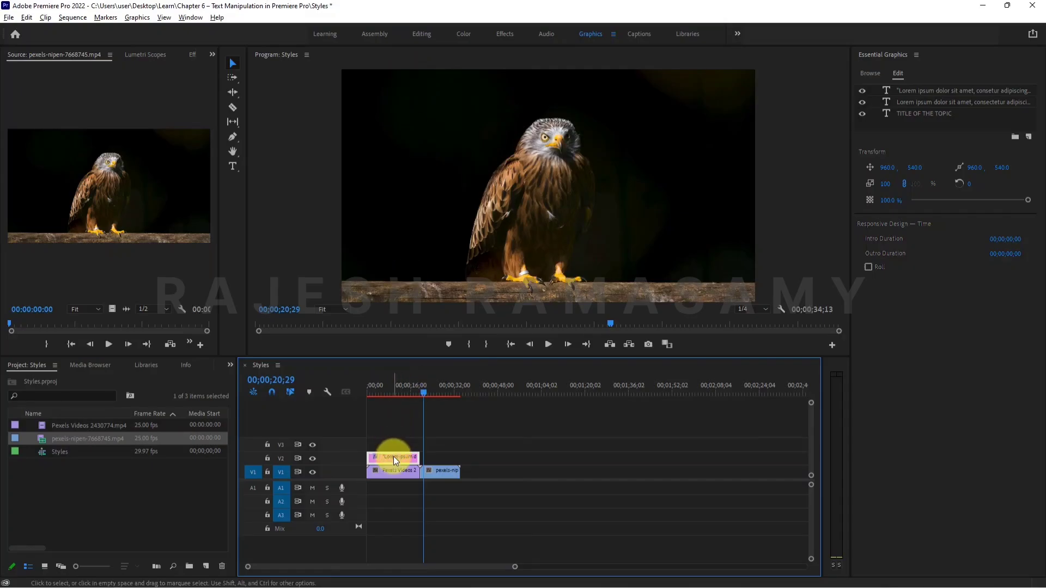
left_click(394, 387)
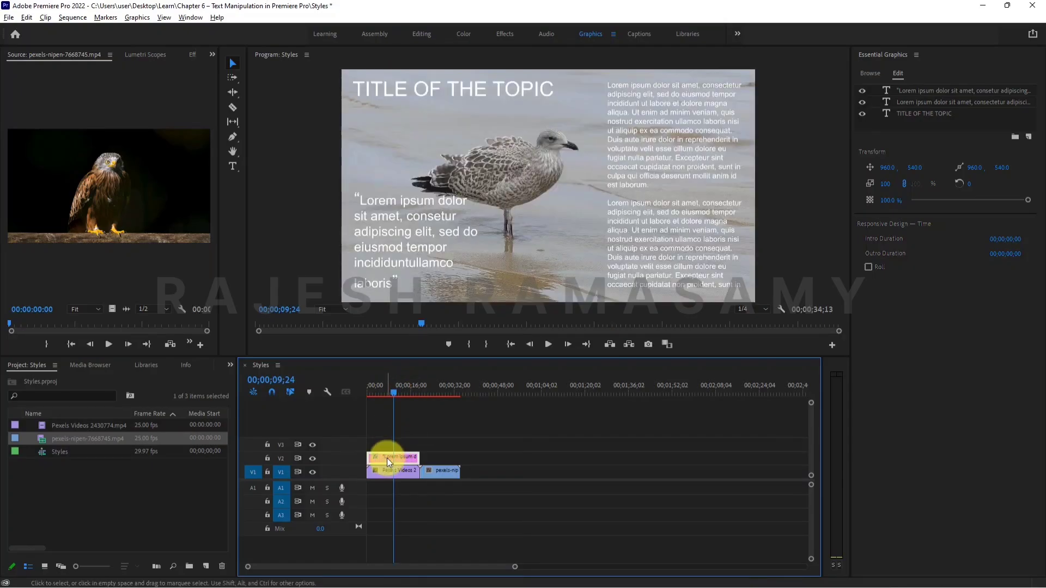
left_click(417, 392)
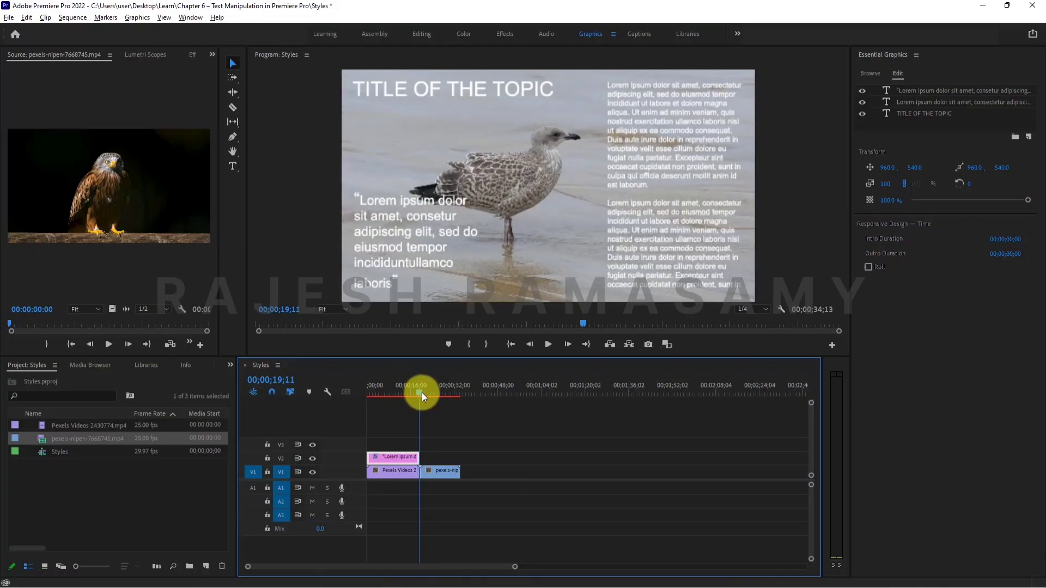
key("ctrl+v")
key("ctrl+z")
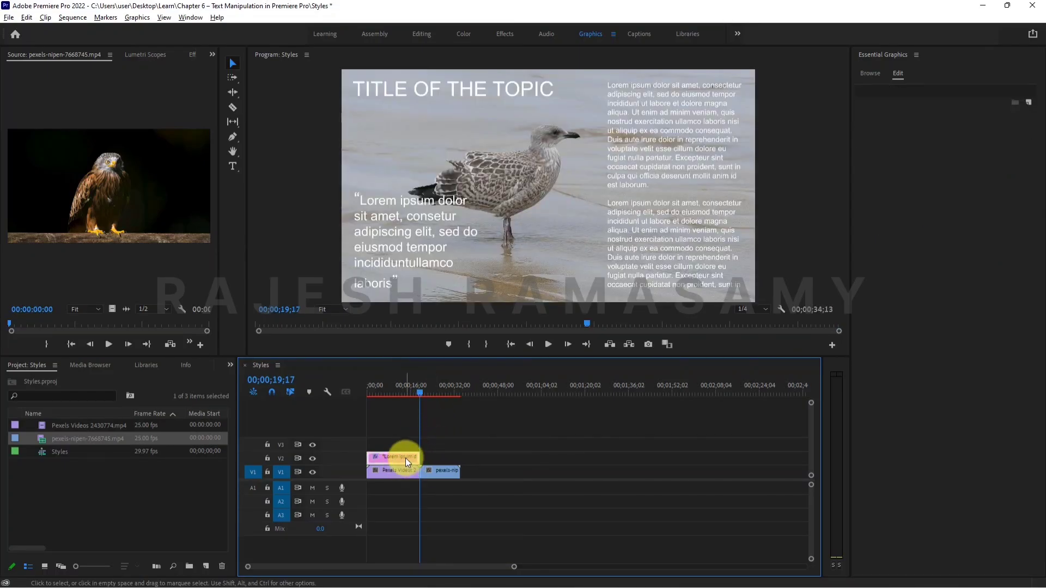
key("ctrl+v")
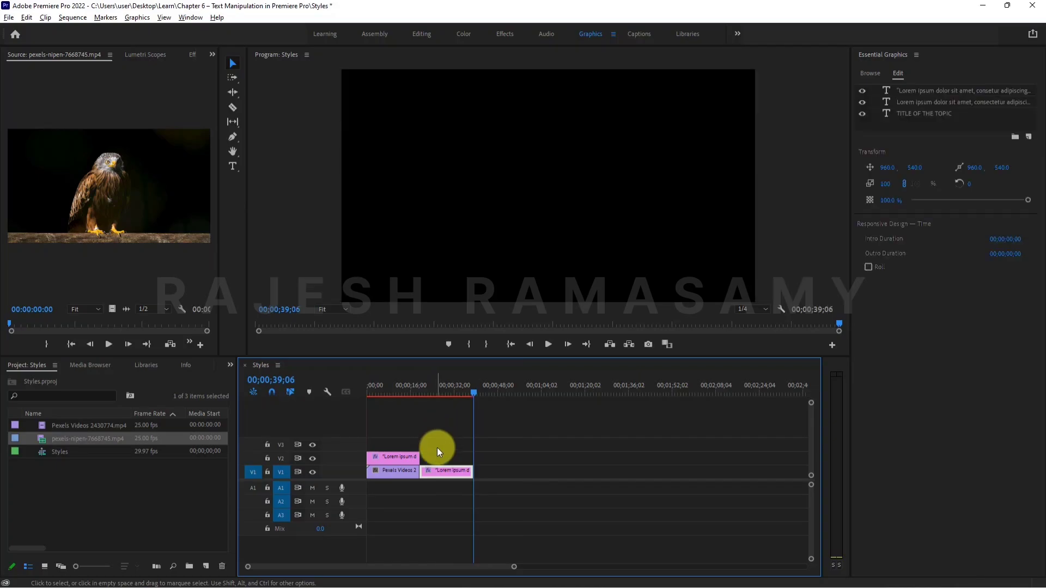
key("ctrl+z")
Paste a copy of the text graphic past the end of the clips and move it above the eagle clip on V2.
left_click(506, 386)
key("ctrl+v")
left_click_drag(512, 458, 449, 473)
Trim the end of the copied text graphic to match the end of the eagle clip.
left_click(453, 473)
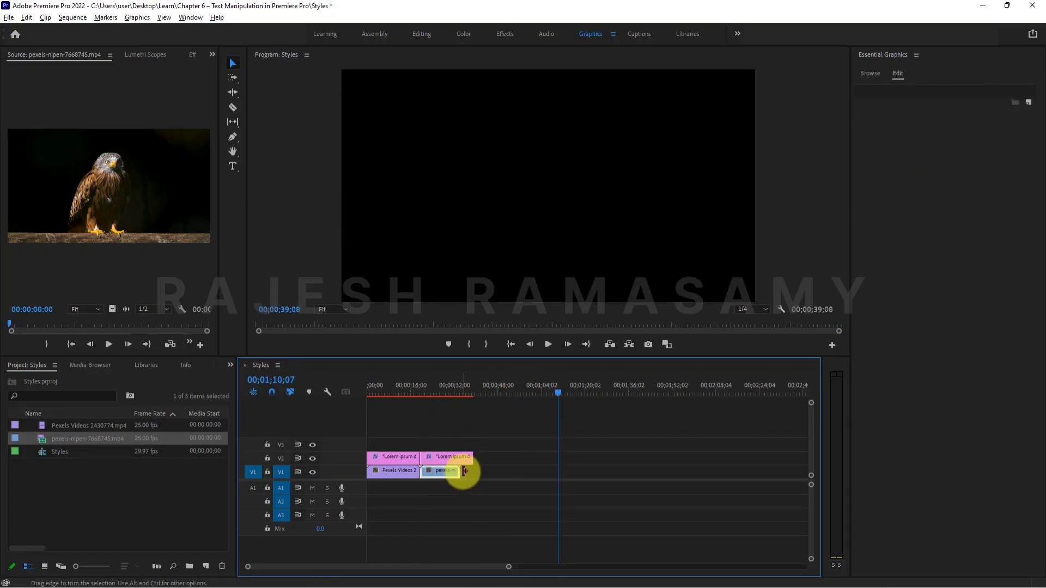
left_click(463, 457)
left_click_drag(472, 456, 459, 456)
Over the eagle clip, move the quote up to just below the title and the body text up to 1234, 15.
left_click(429, 387)
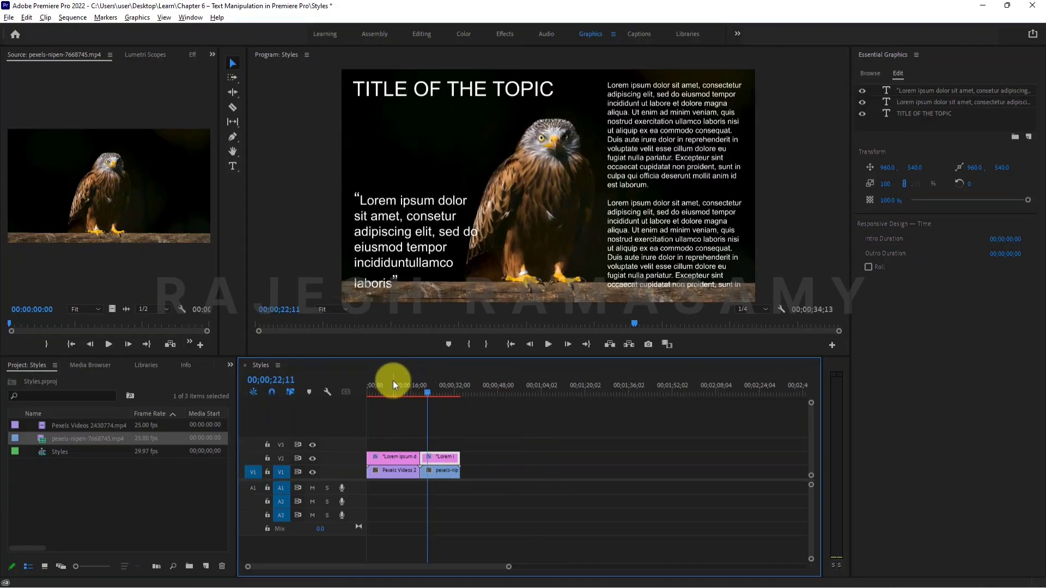
left_click(389, 383)
left_click(441, 385)
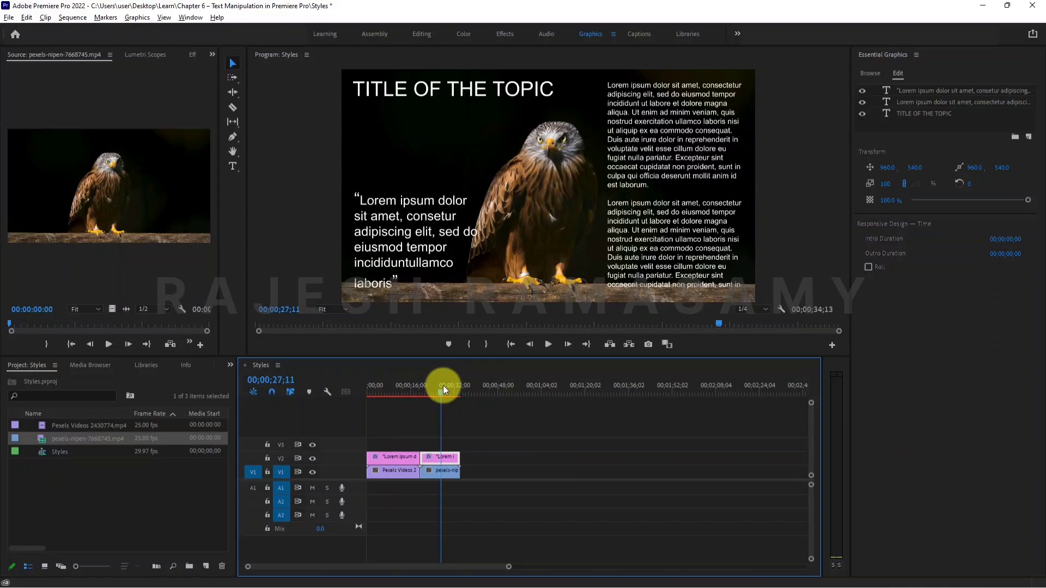
left_click(424, 282)
left_click_drag(398, 236, 400, 178)
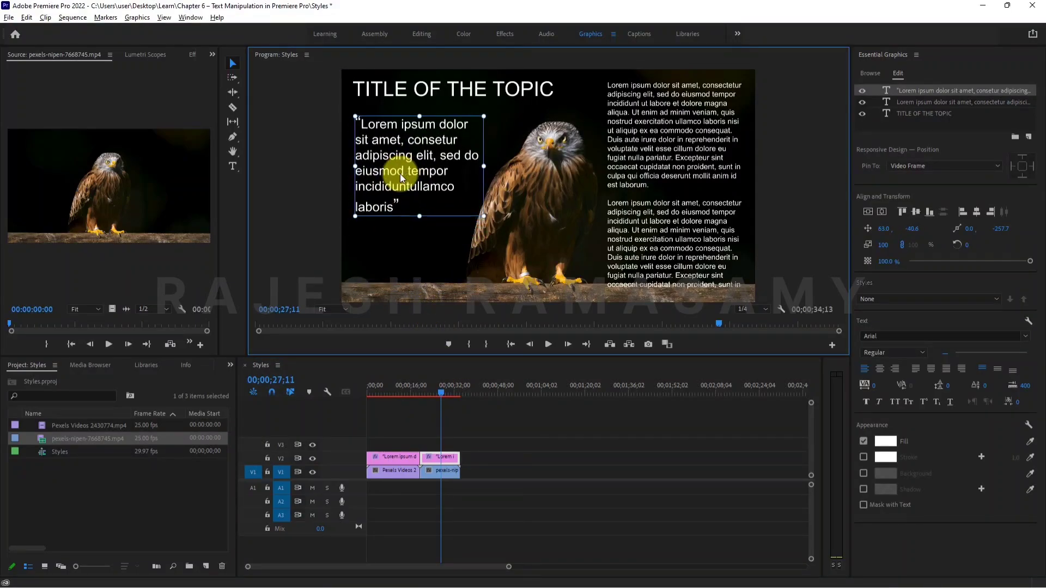
left_click(698, 165)
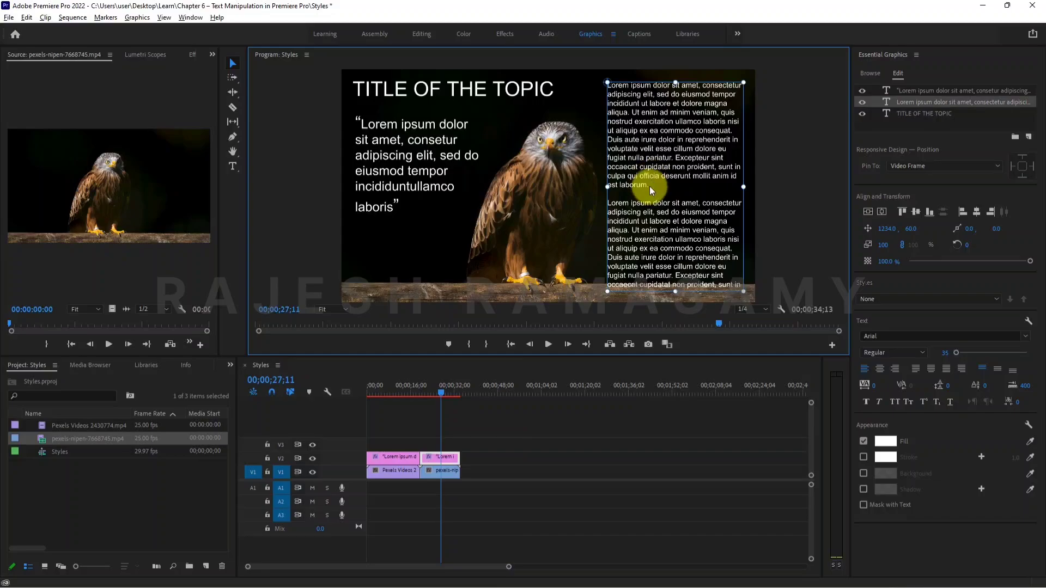
left_click_drag(649, 186, 649, 178)
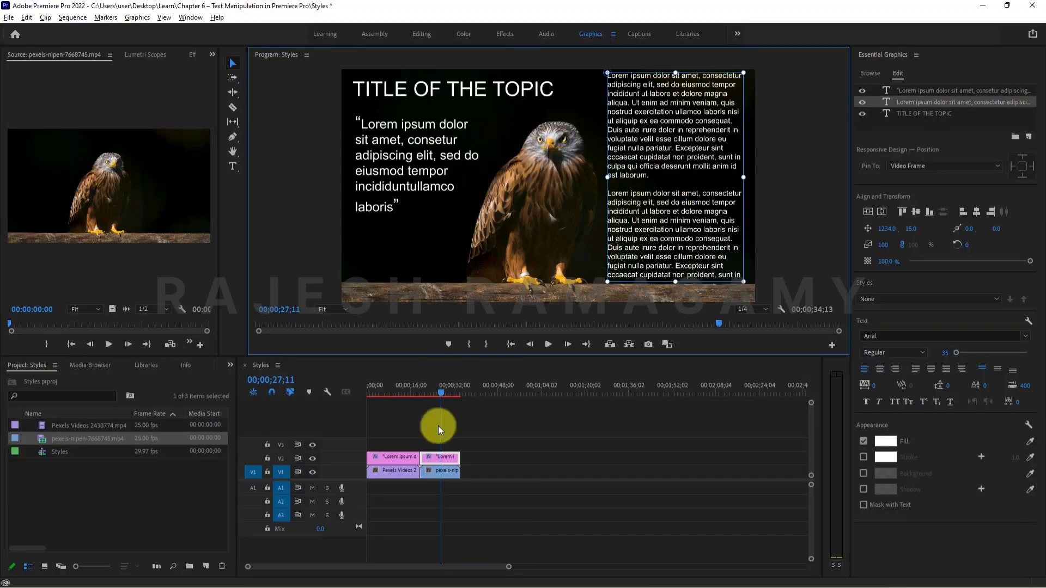
Compare the body text and title over the seagull clip with the text over the eagle clip.
left_click(394, 384)
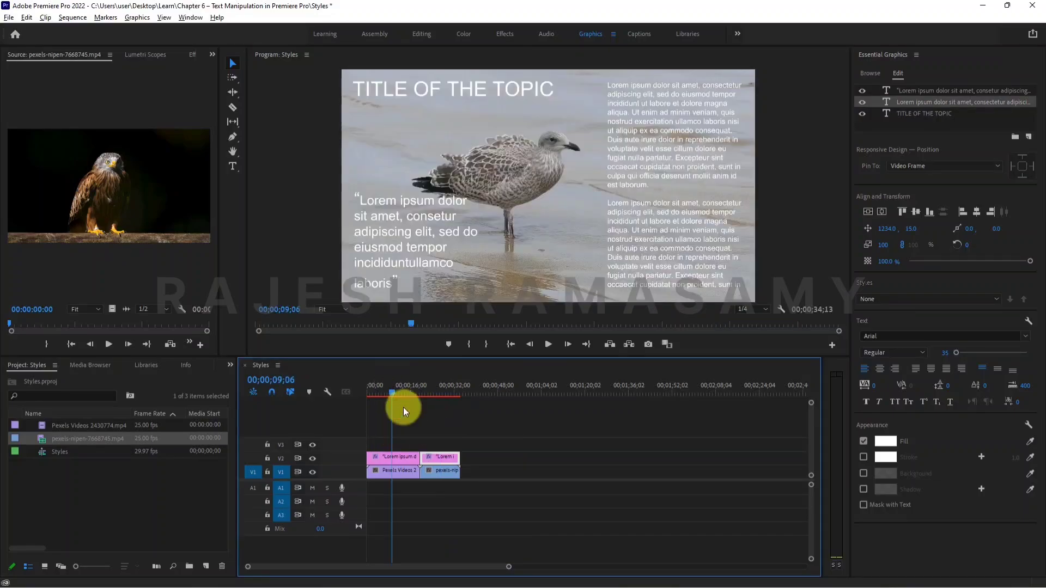
left_click(398, 458)
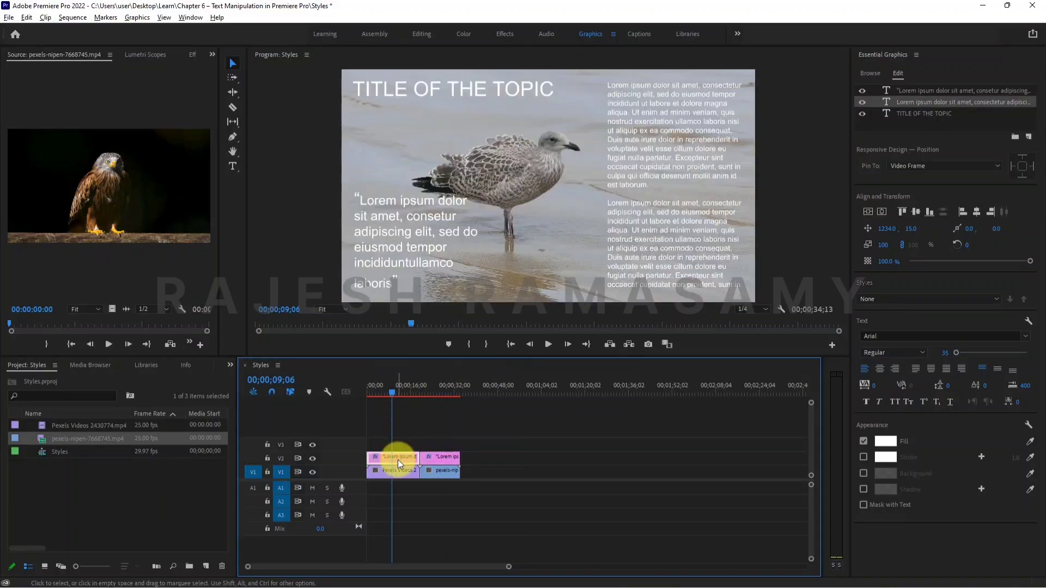
left_click(636, 128)
left_click(488, 89)
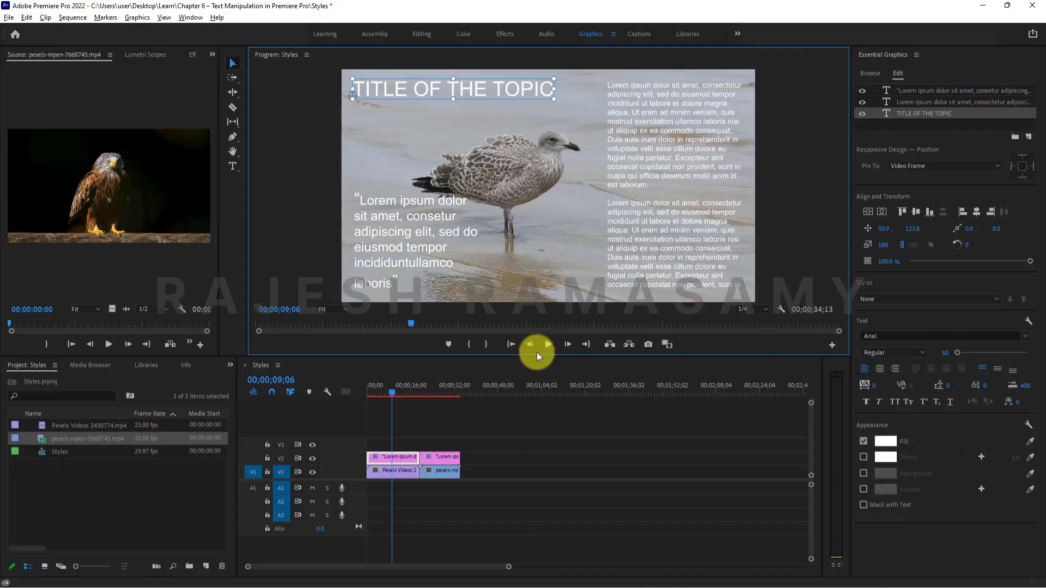
left_click(439, 385)
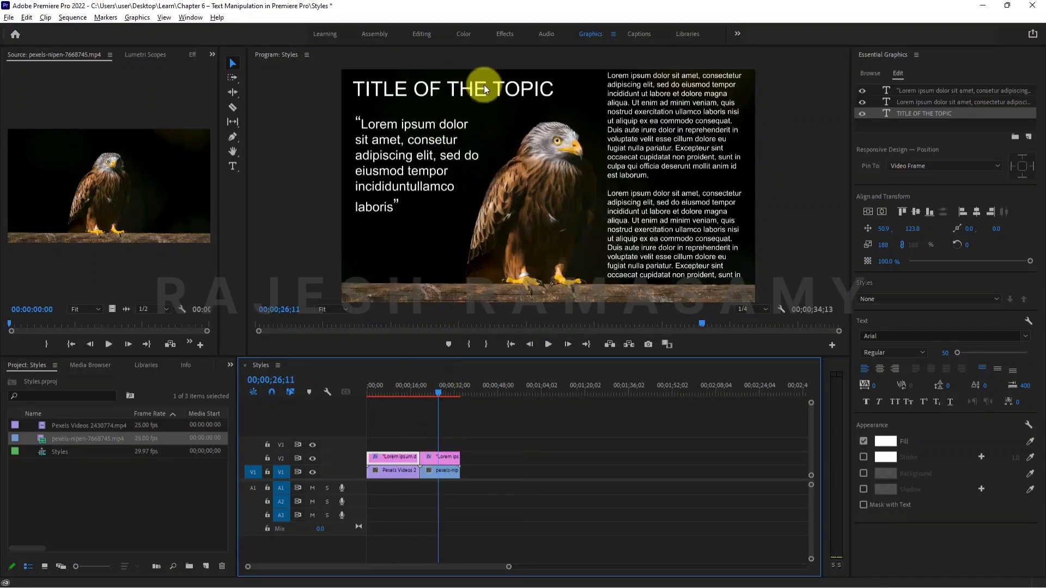
left_click(391, 385)
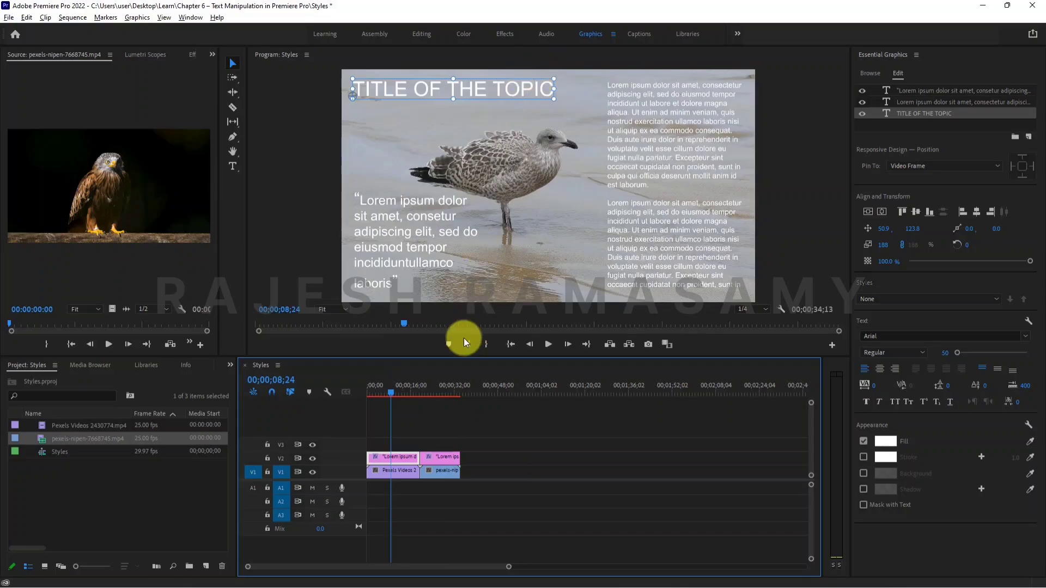
Set the fill colour of the seagull graphic's title to orange FF7200.
left_click(426, 93)
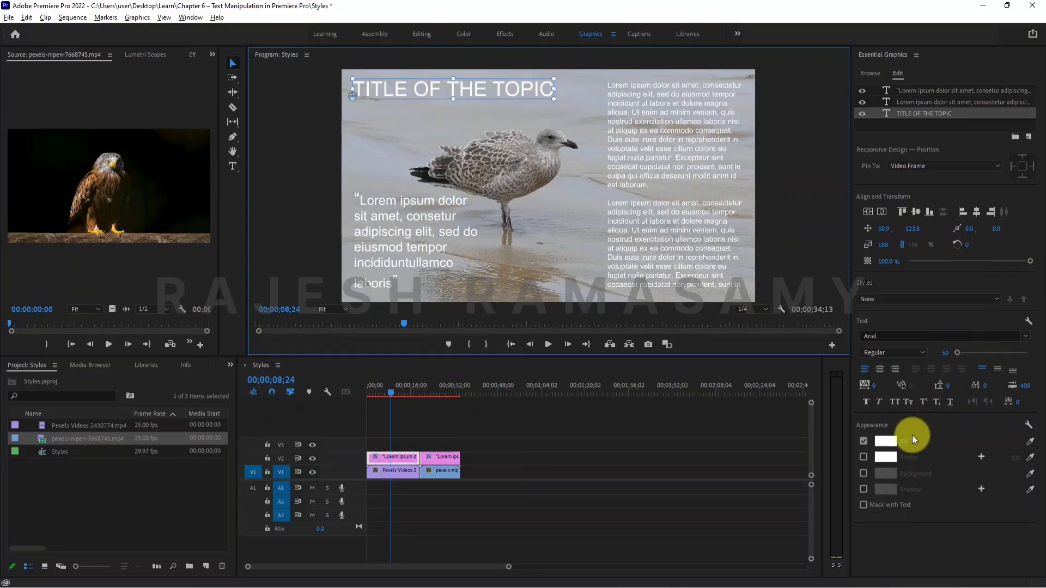
left_click(890, 441)
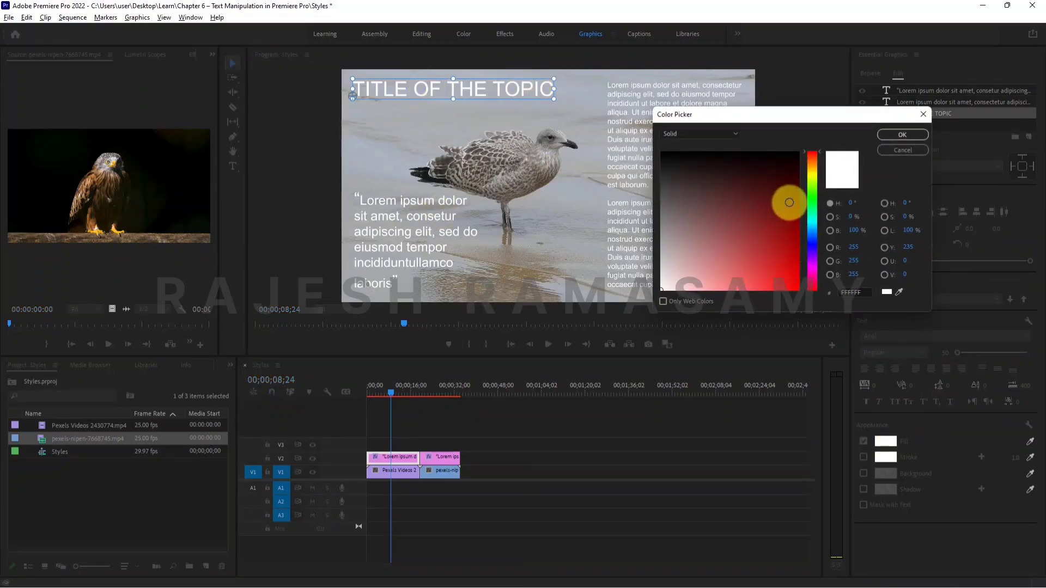
left_click(808, 166)
left_click(798, 243)
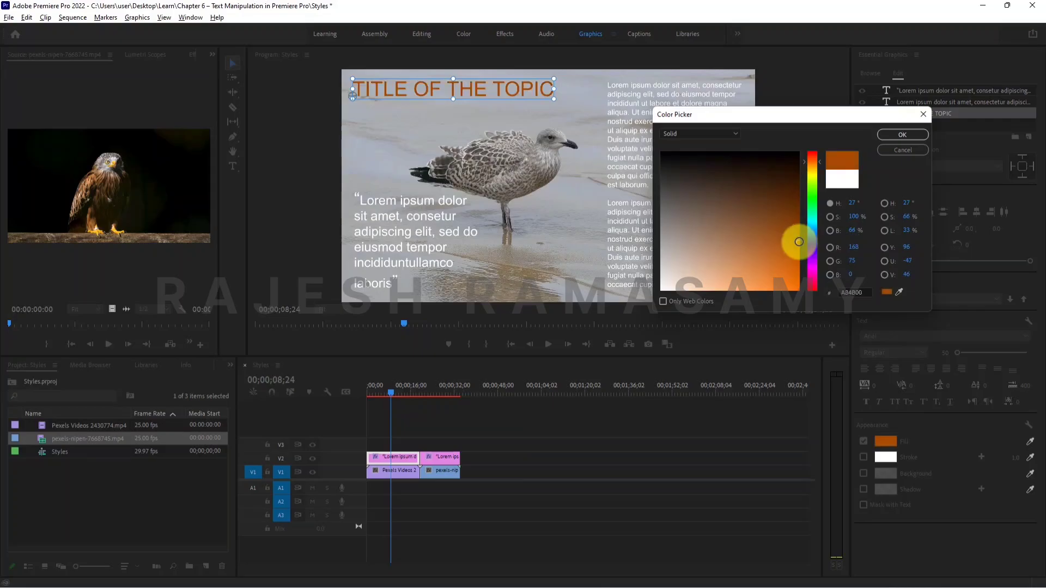
left_click_drag(799, 297, 796, 271)
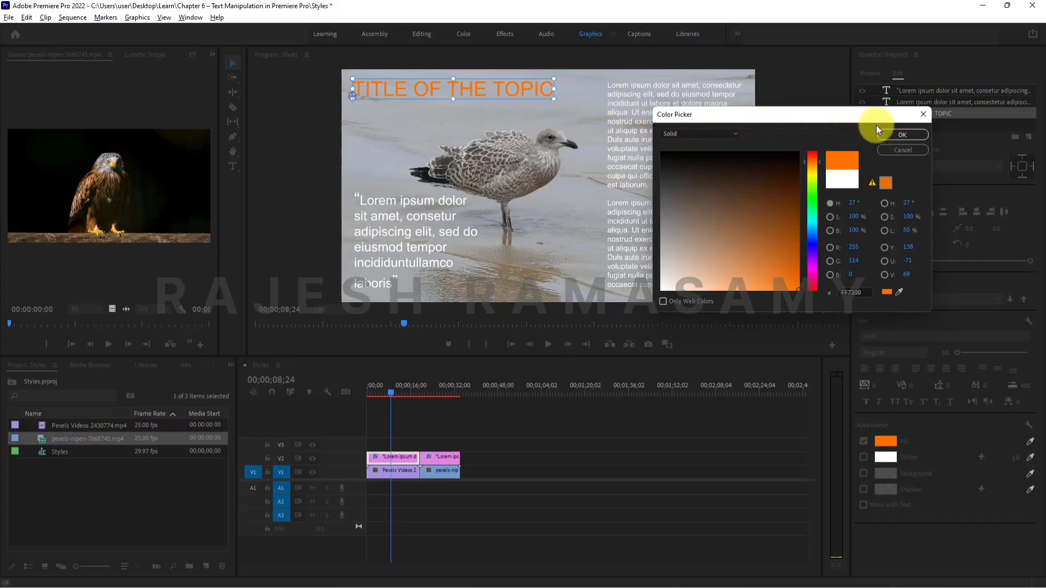
left_click(901, 134)
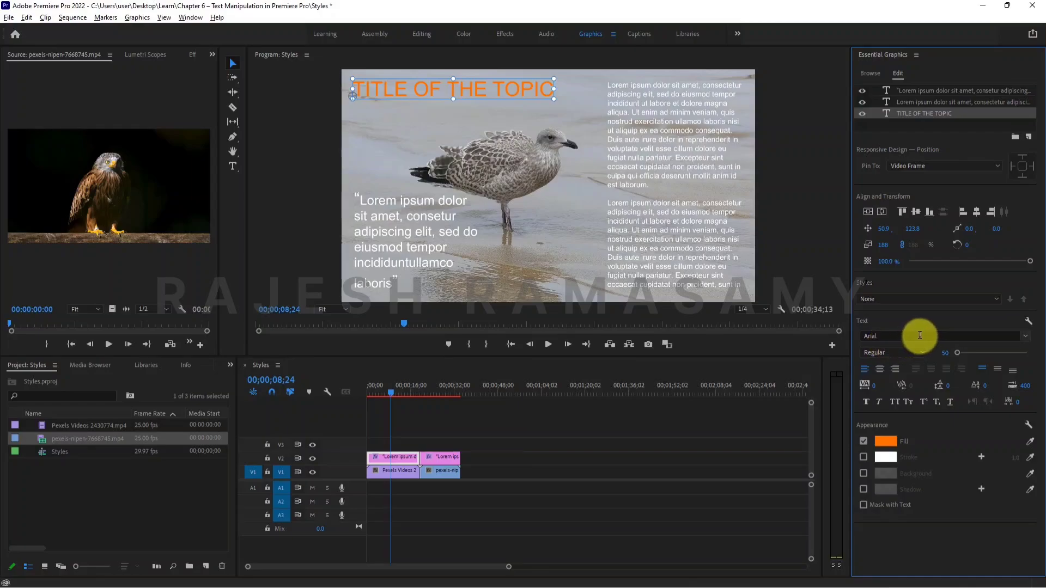
Make the seagull graphic's title bold and enable its shadow.
left_click(919, 353)
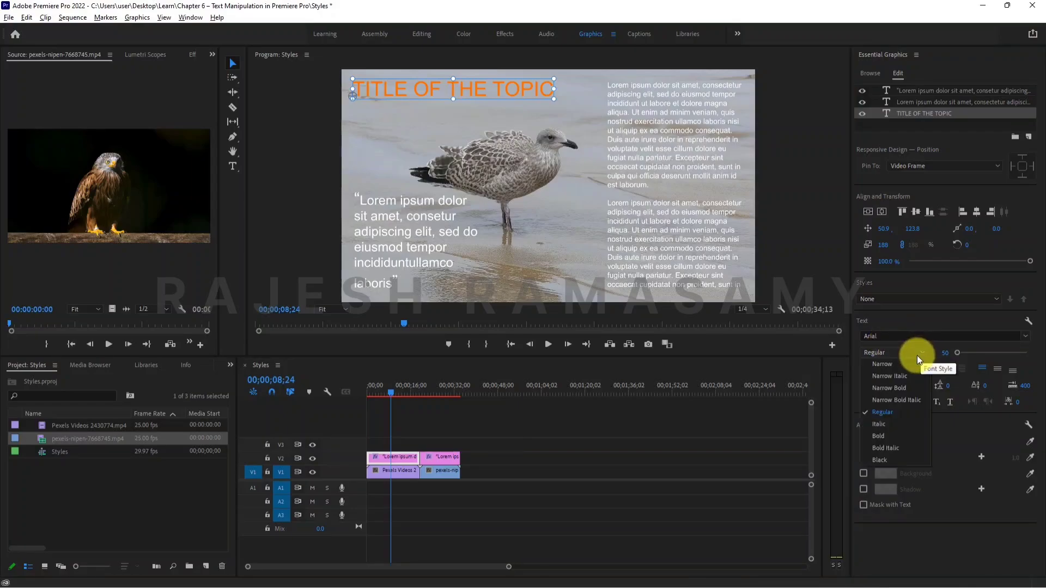
left_click(885, 436)
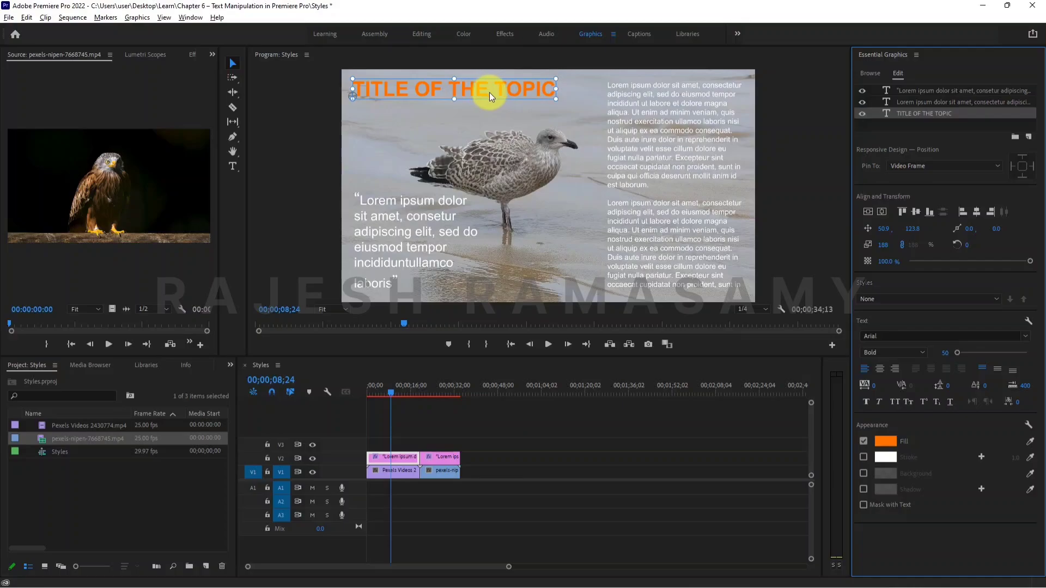
left_click(864, 489)
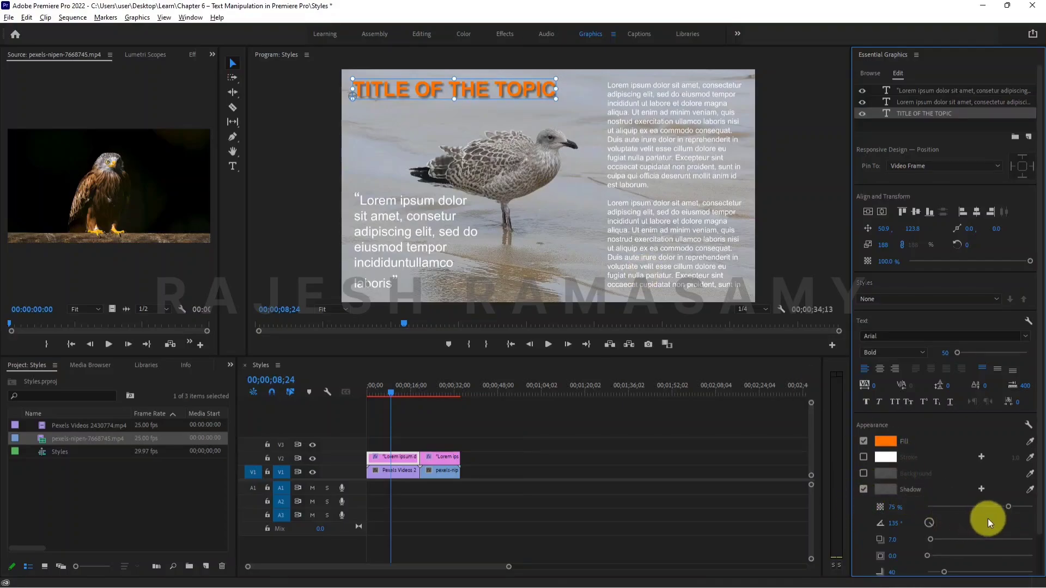
Darken the shadow colour of the seagull graphic's title and set the shadow opacity to 20%.
left_click(897, 493)
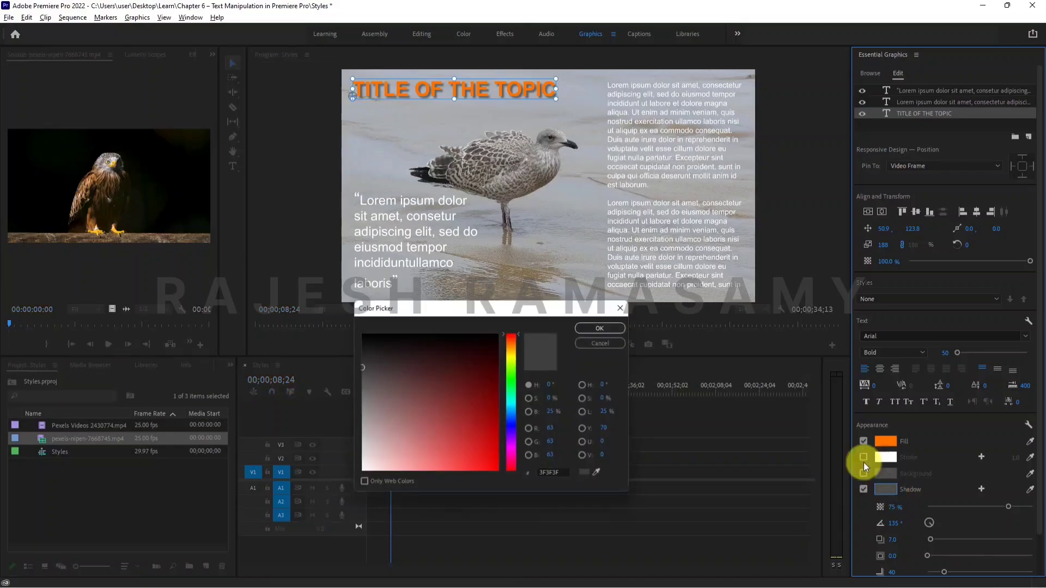
left_click(601, 328)
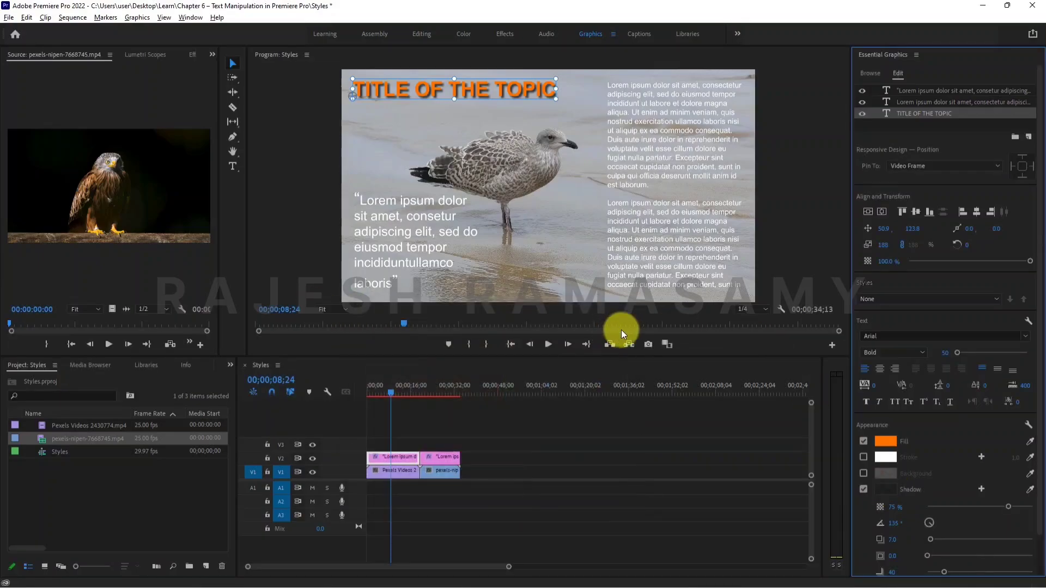
left_click_drag(979, 505, 946, 508)
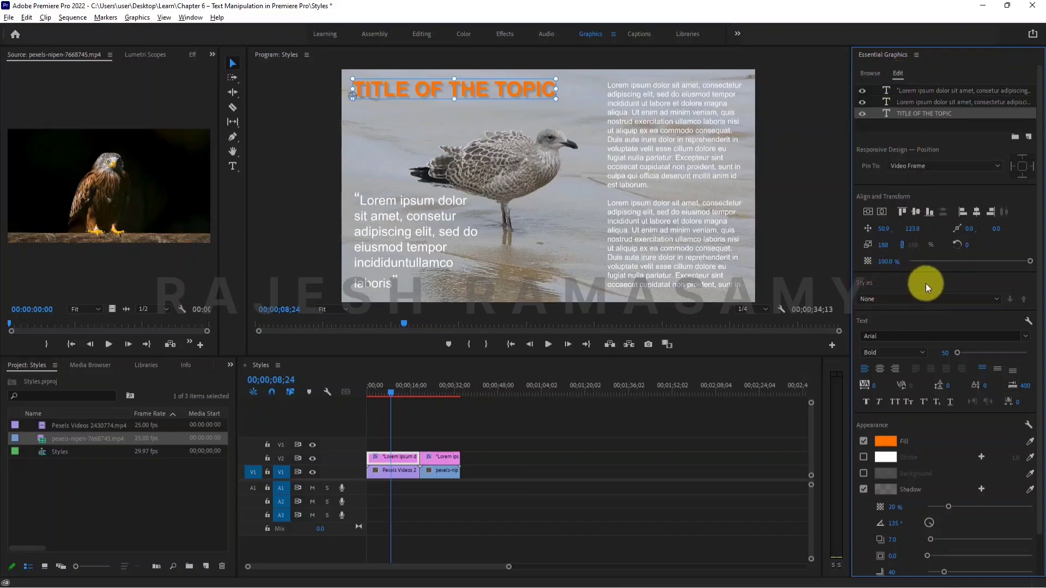
Create a text style named Title Style from the seagull graphic's title.
left_click(998, 298)
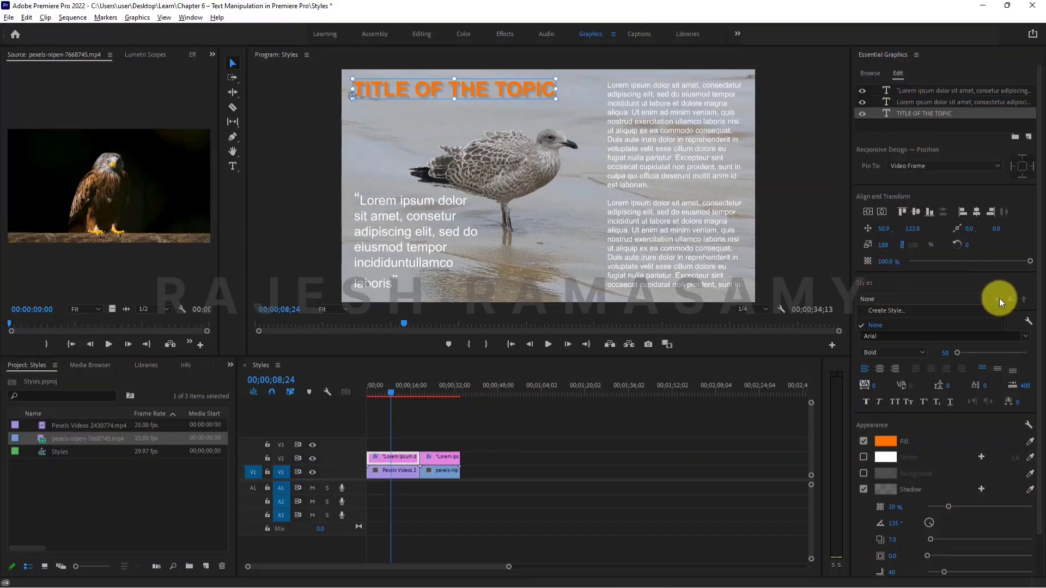
left_click(945, 309)
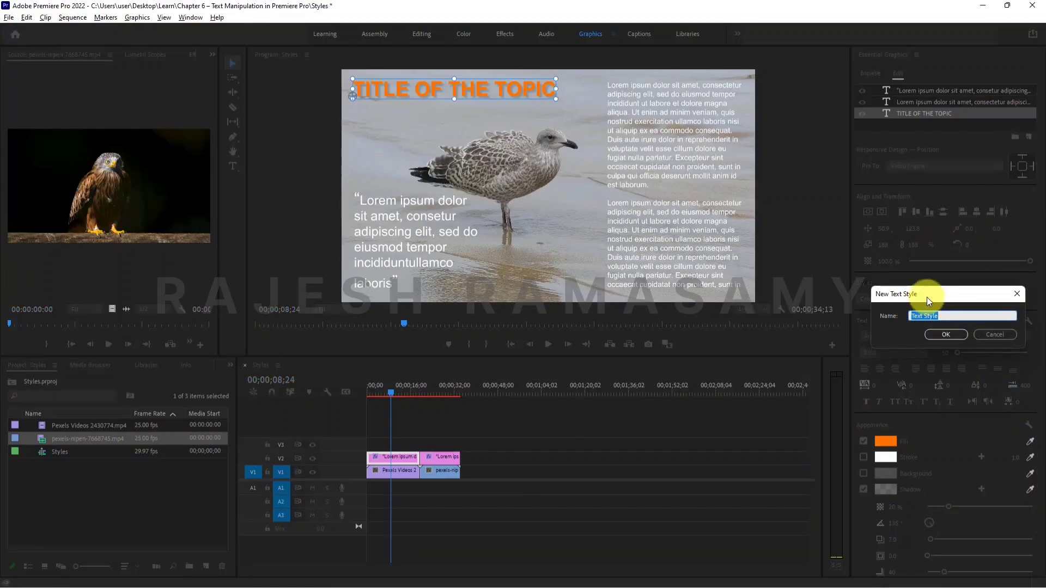
type("T")
left_click(935, 335)
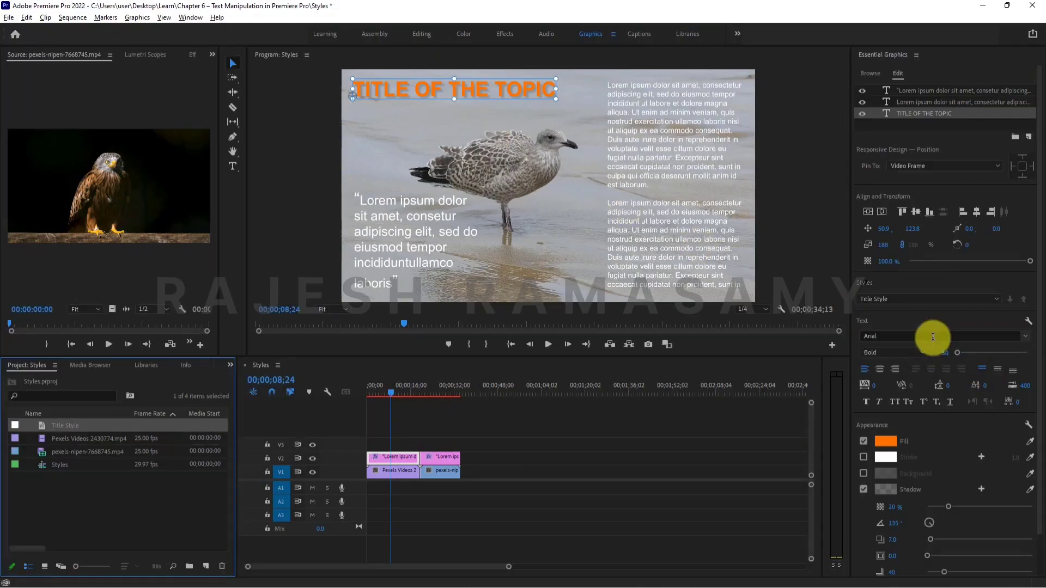
Apply Title Style to the title over the eagle clip.
left_click(439, 384)
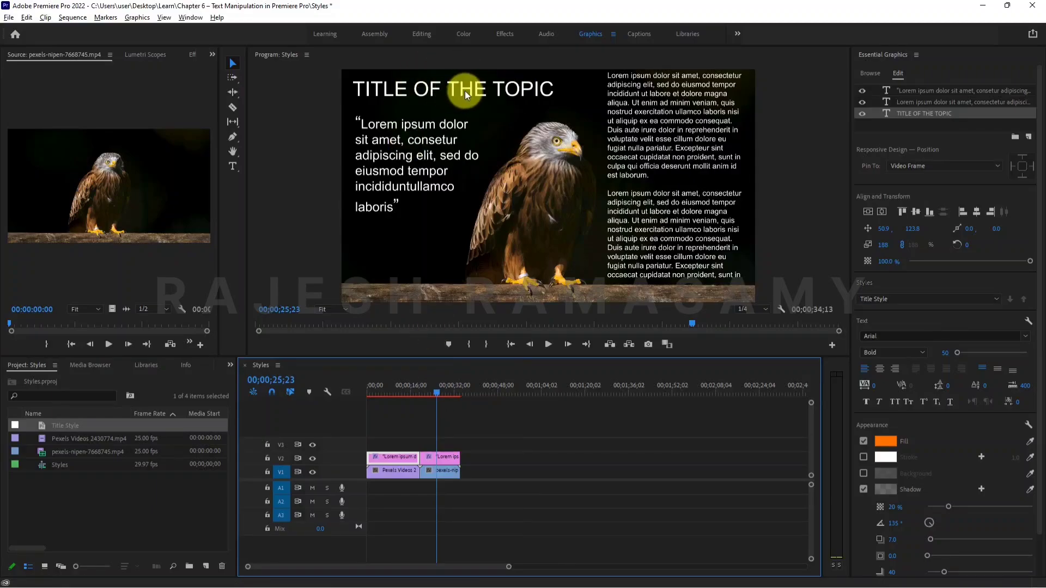
left_click(465, 91)
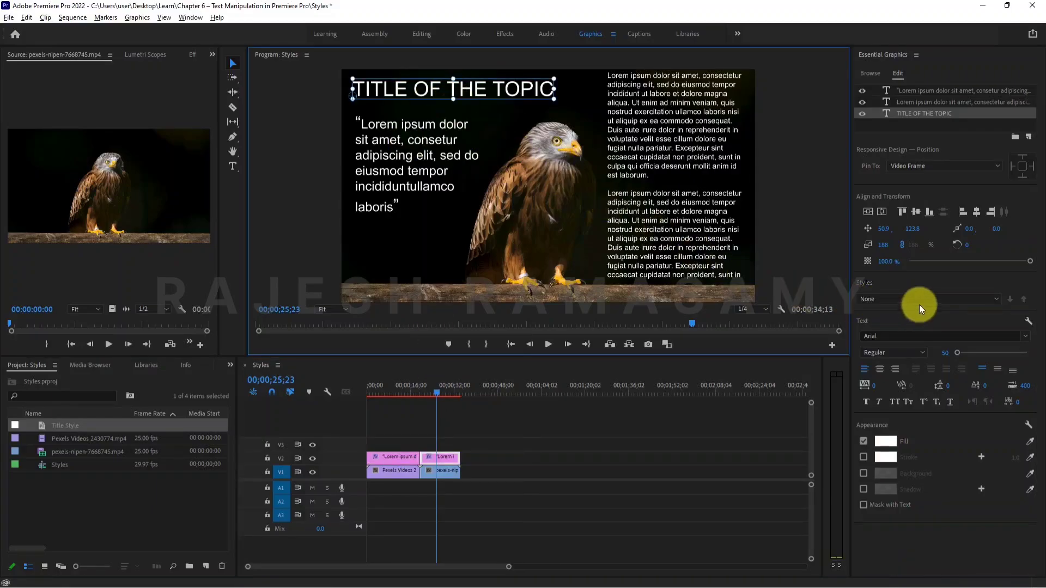
left_click(985, 297)
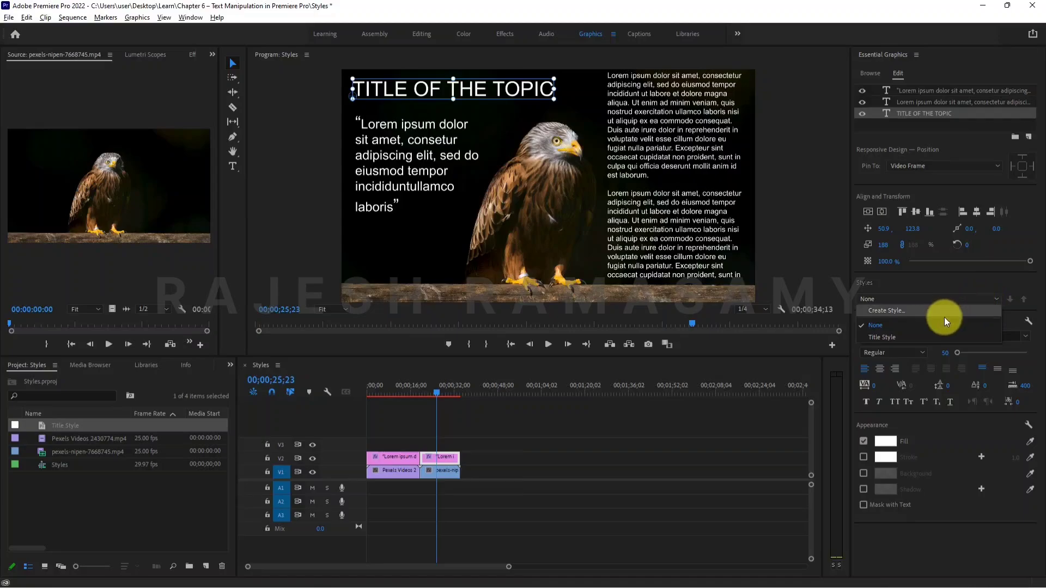
left_click(917, 333)
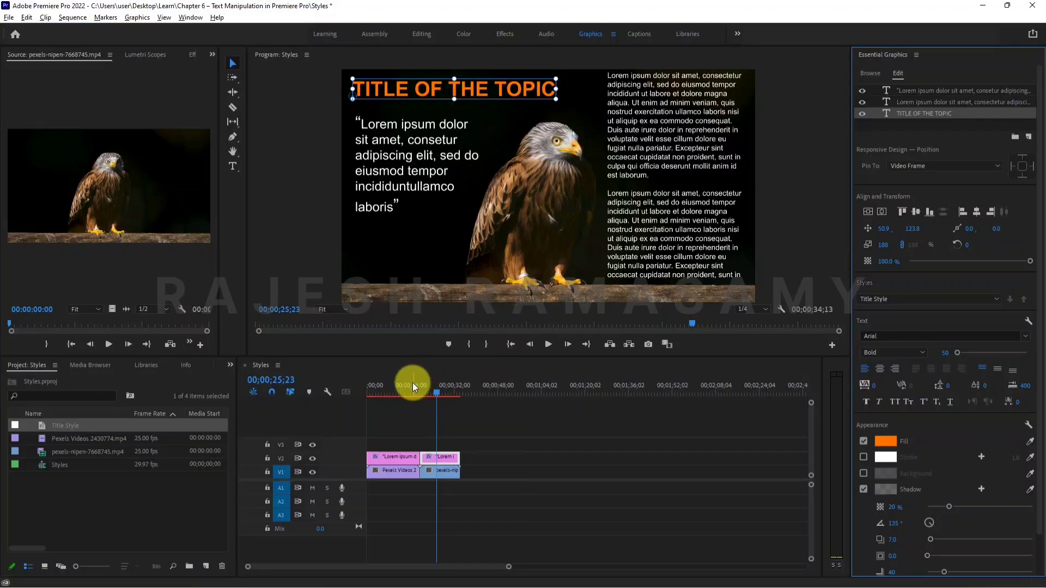
Try Title Style on the quote over the seagull clip, then undo it.
left_click_drag(412, 382, 400, 388)
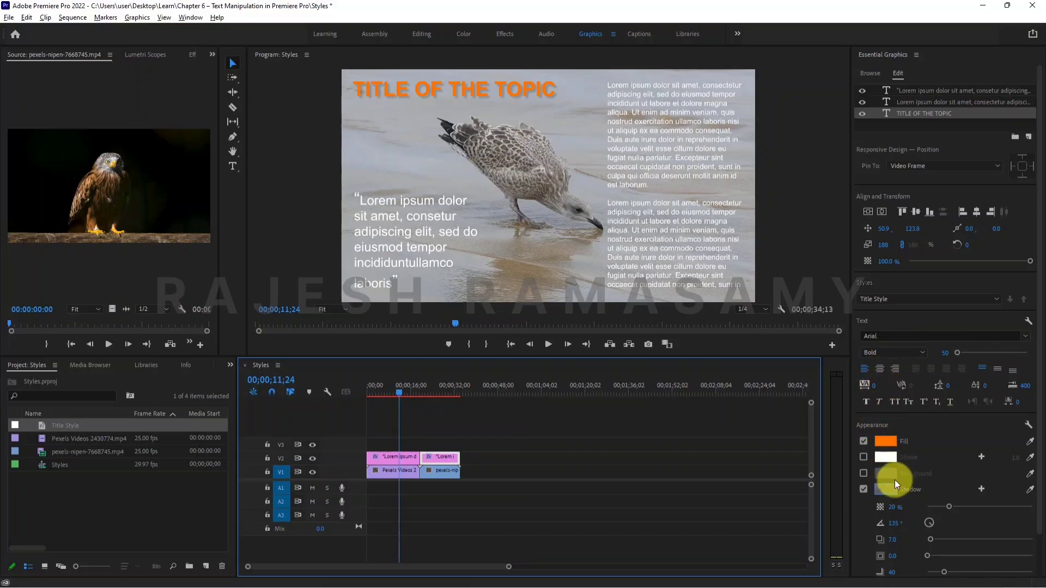
left_click(998, 298)
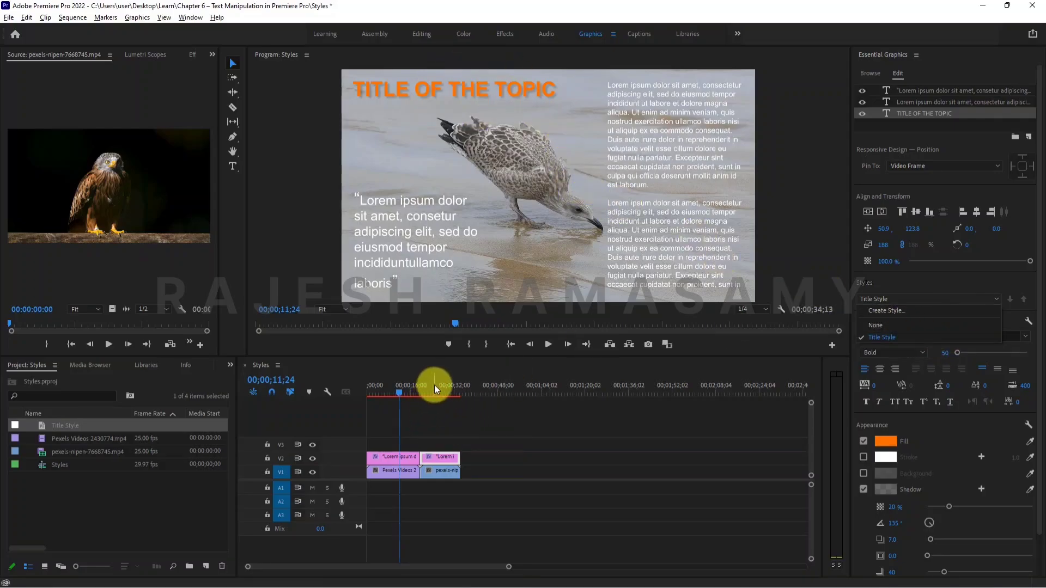
left_click(396, 221)
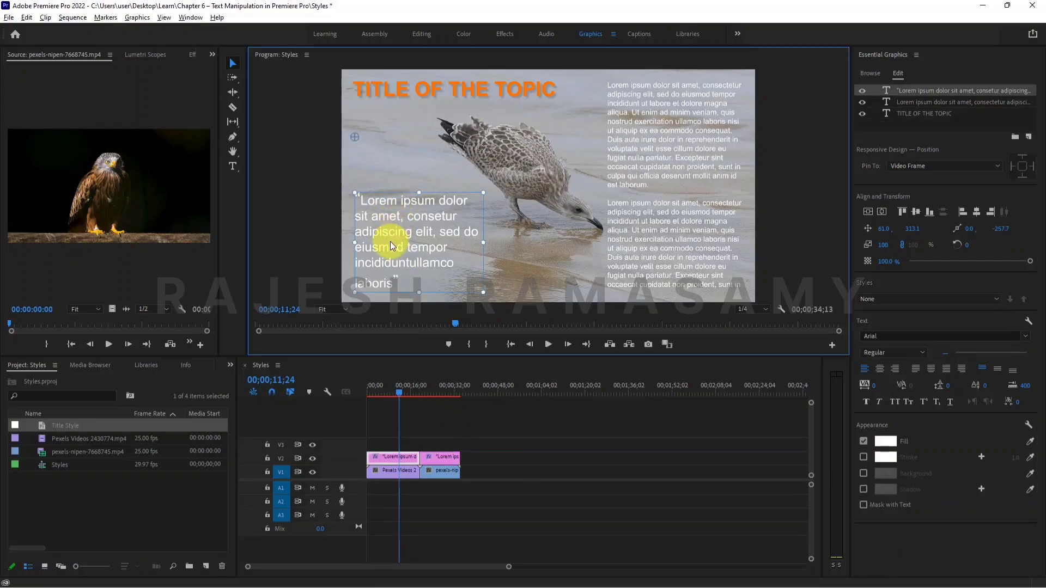
left_click(994, 299)
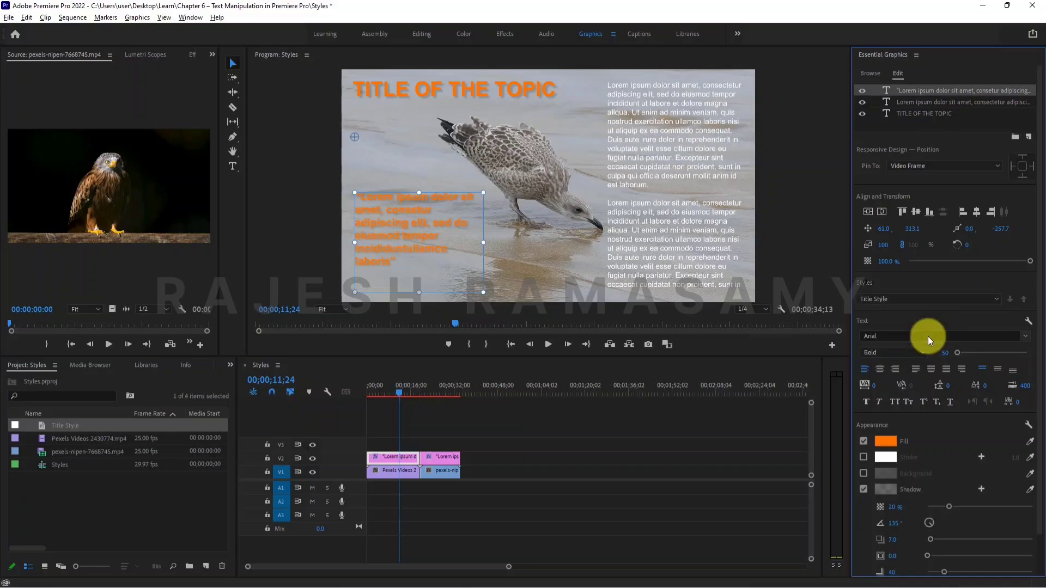
left_click(929, 336)
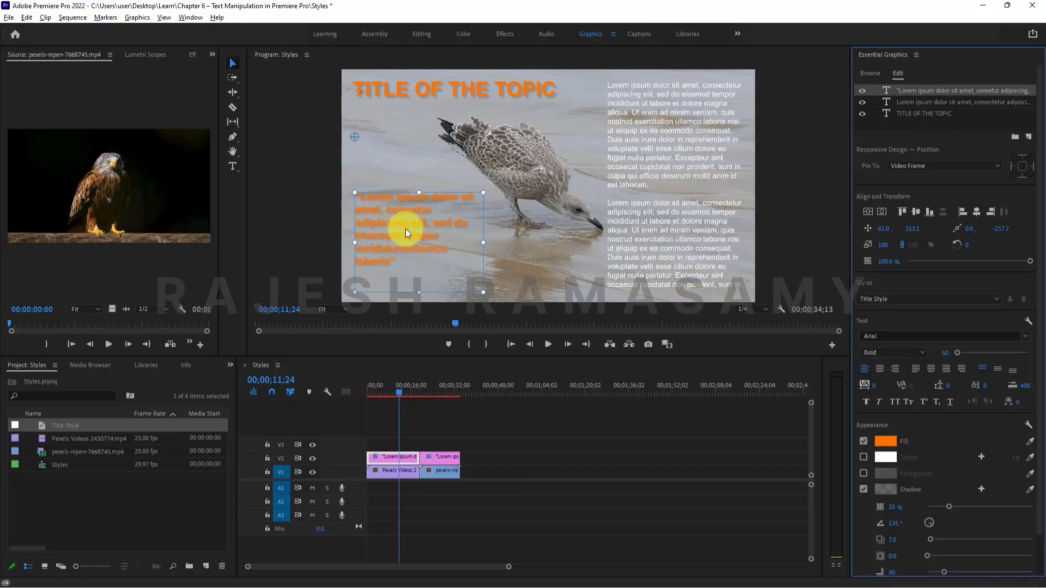
key("ctrl+z")
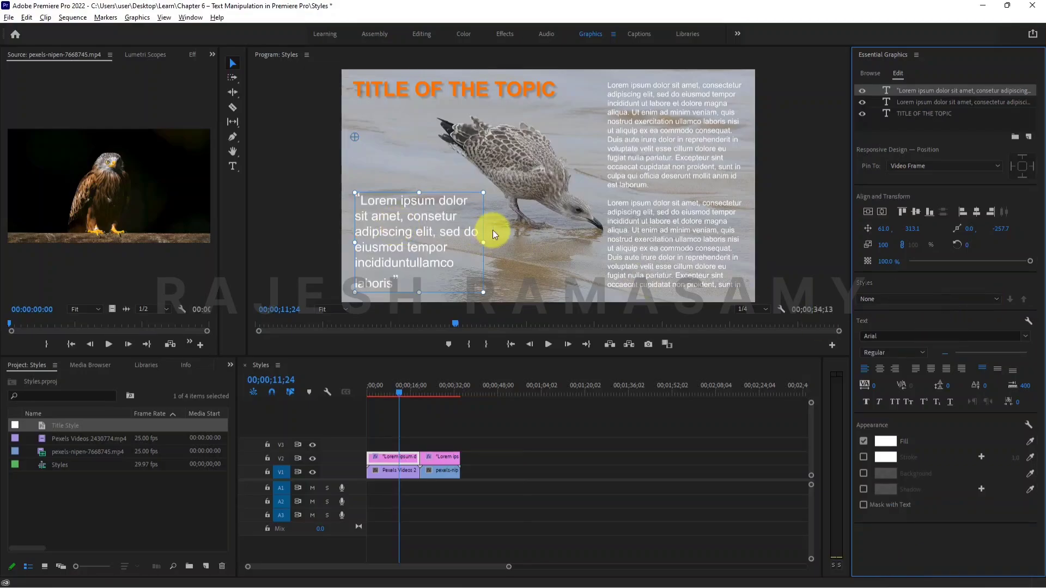
With the seagull graphic's quote still selected, apply Title Style to it and change its fill colour to cyan.
left_click(443, 382)
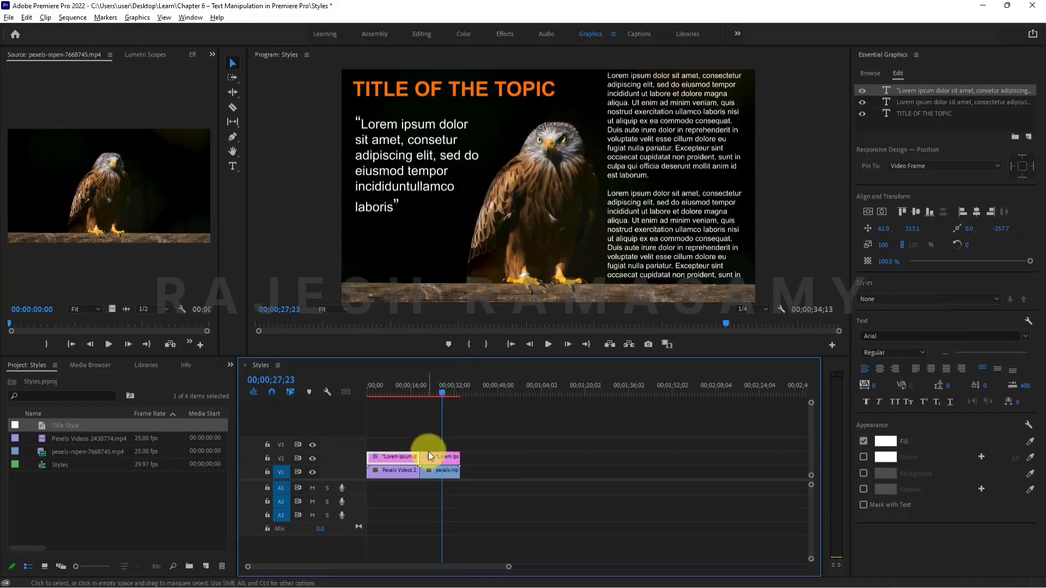
left_click(903, 298)
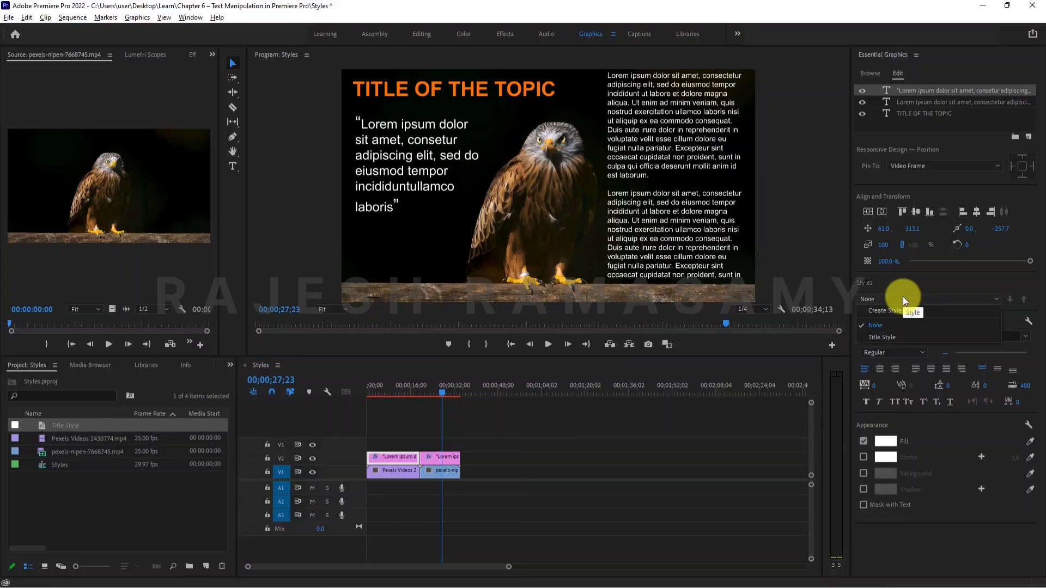
left_click(890, 337)
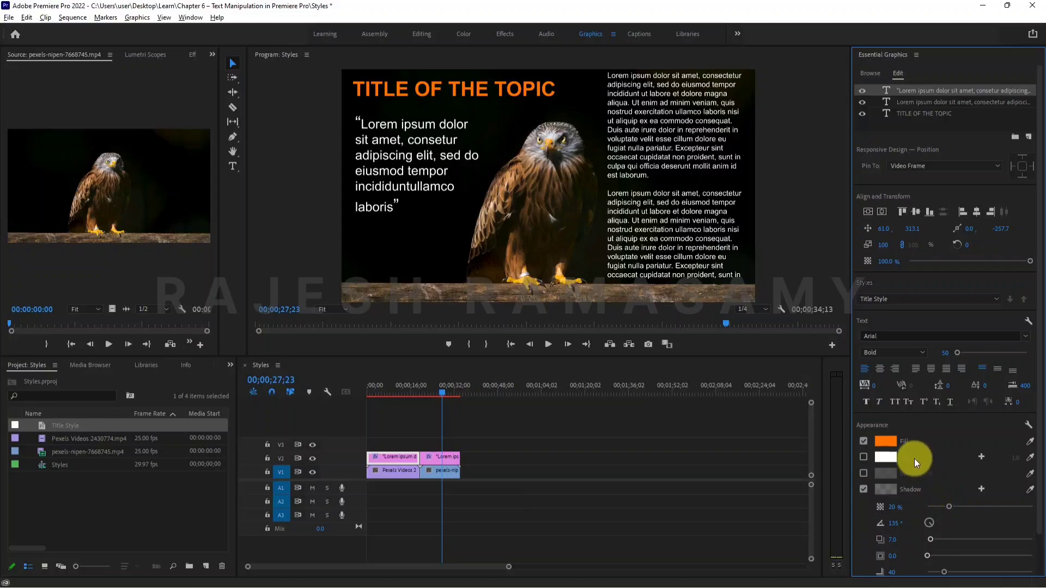
left_click(885, 441)
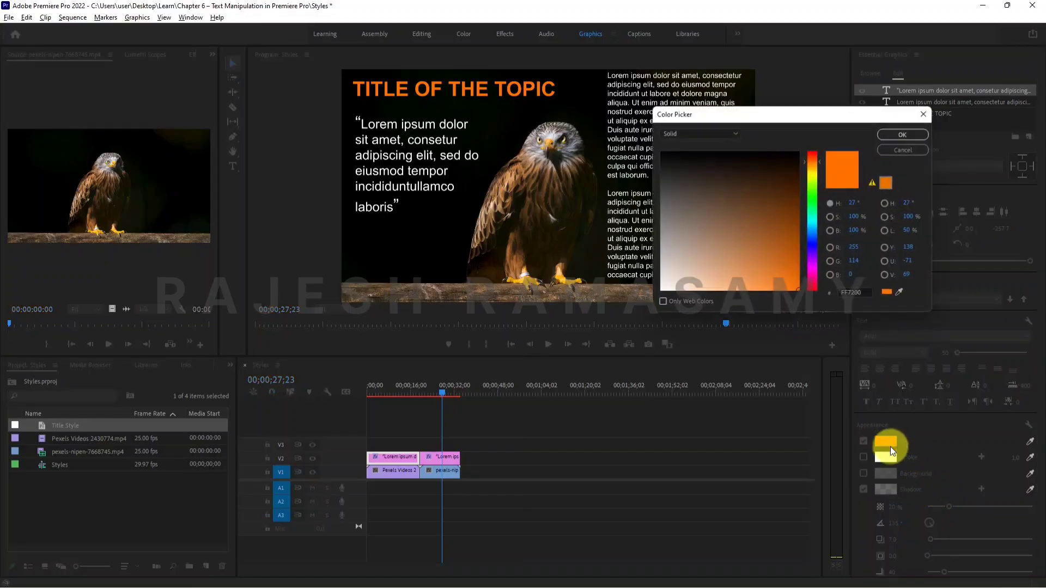
left_click(813, 224)
left_click(894, 136)
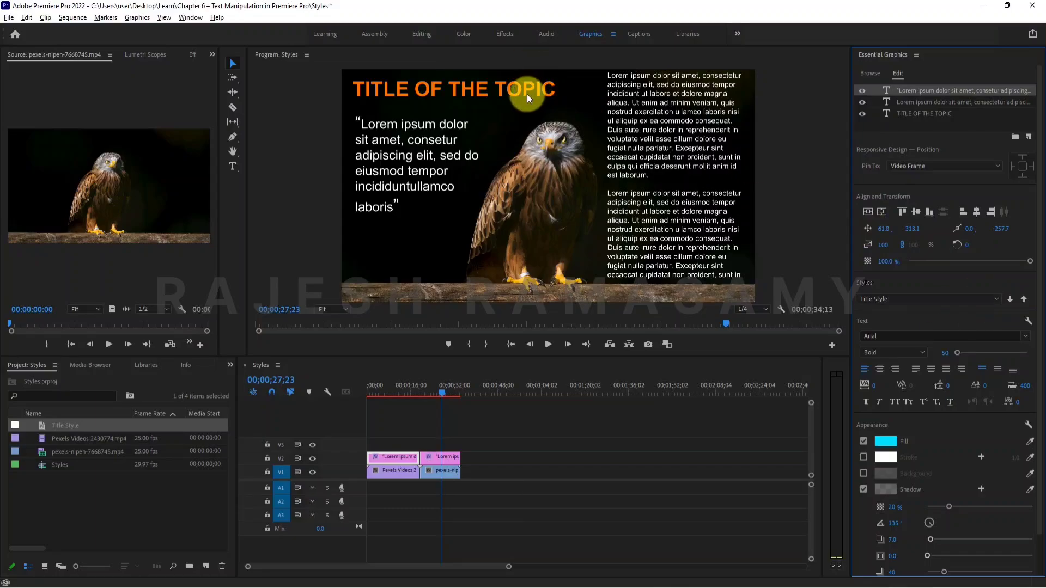
Set the fill colour of the title over the eagle clip to cyan 00FCFF.
left_click(491, 86)
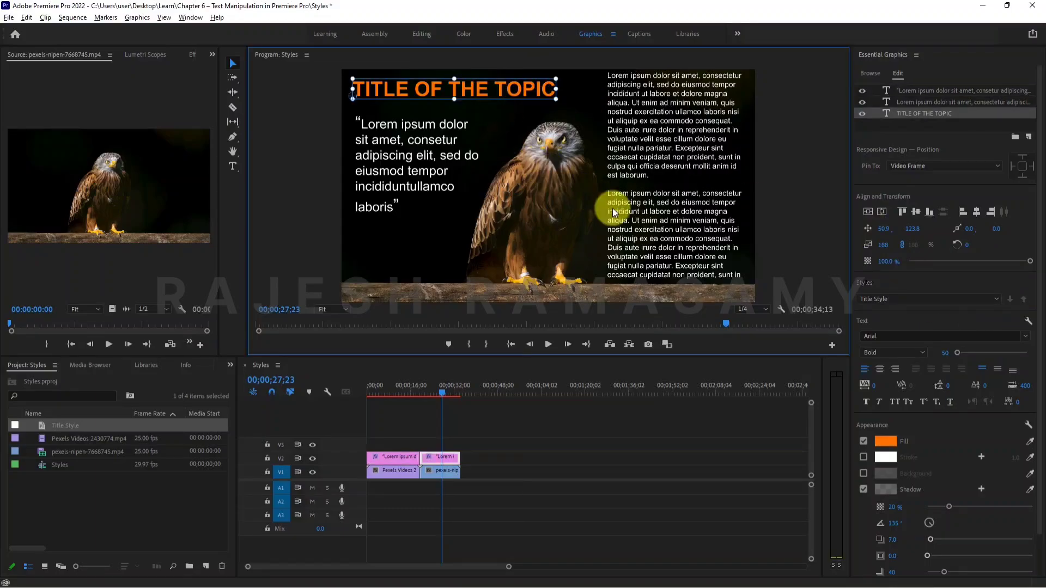
left_click(884, 436)
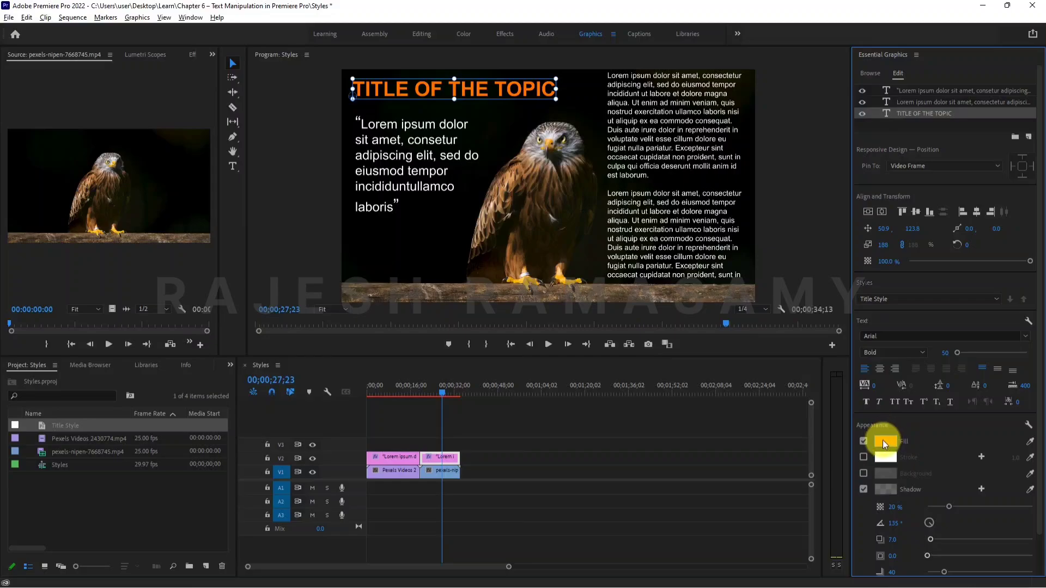
left_click(807, 222)
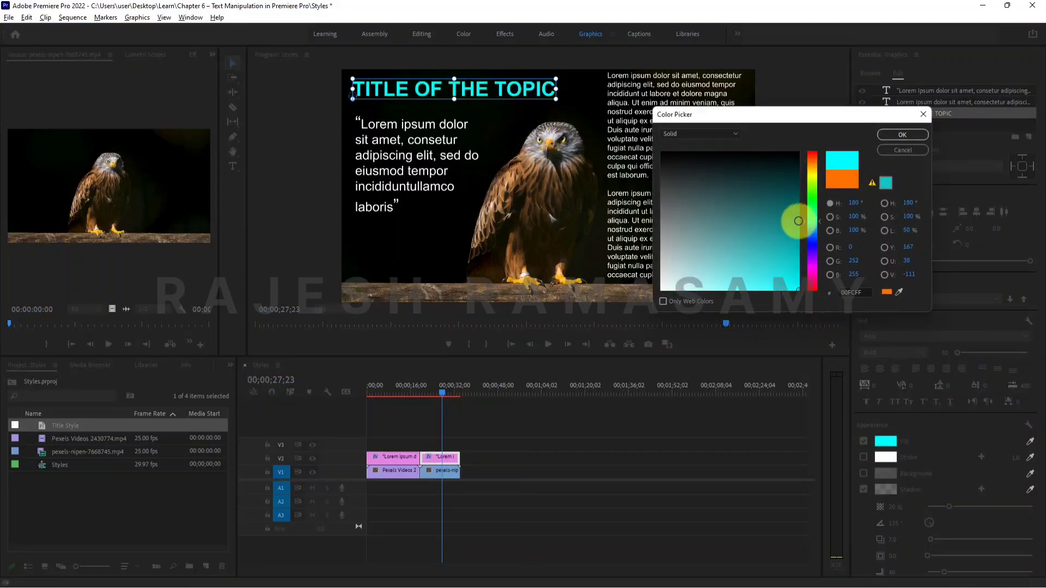
left_click(894, 135)
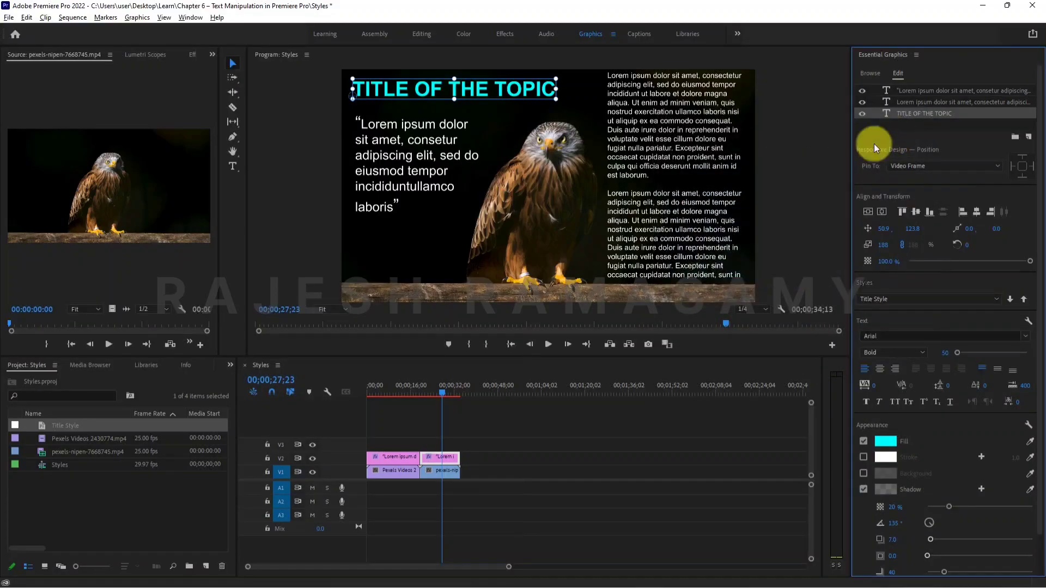
Switch the seagull graphic's title style to None and back to Title Style to check it against the saved style.
left_click(392, 384)
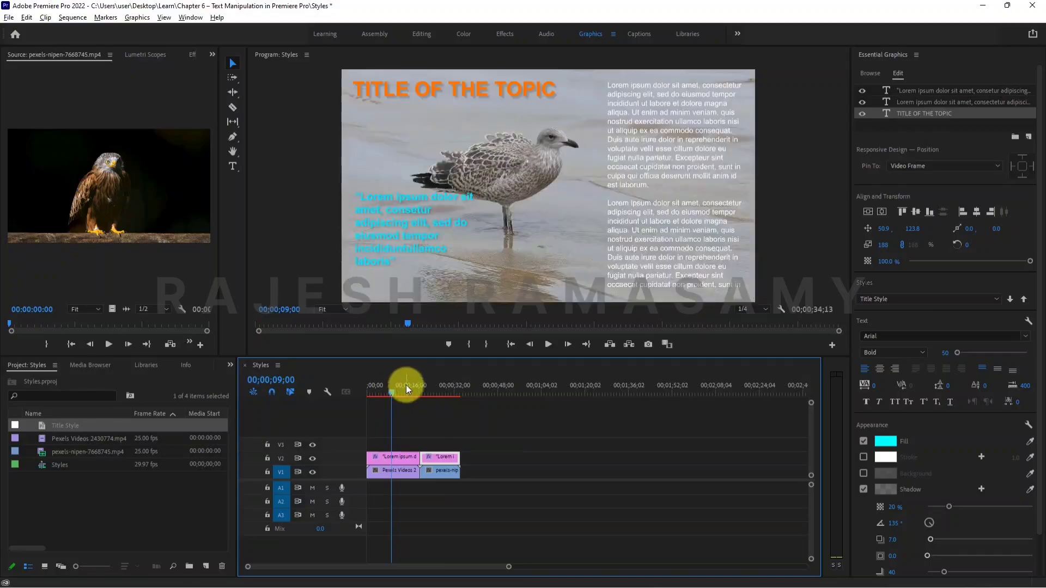
left_click(394, 384)
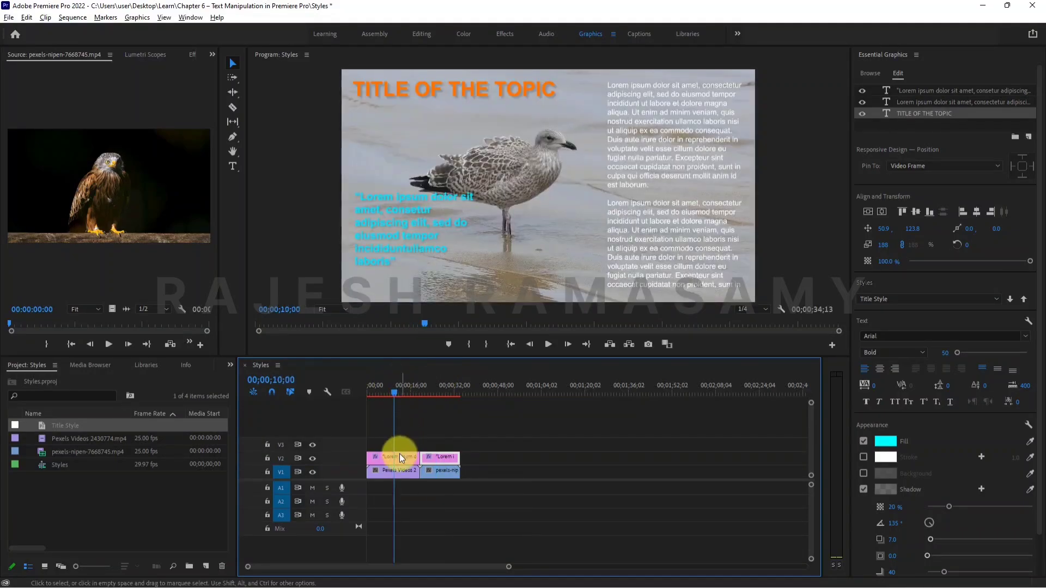
left_click(437, 86)
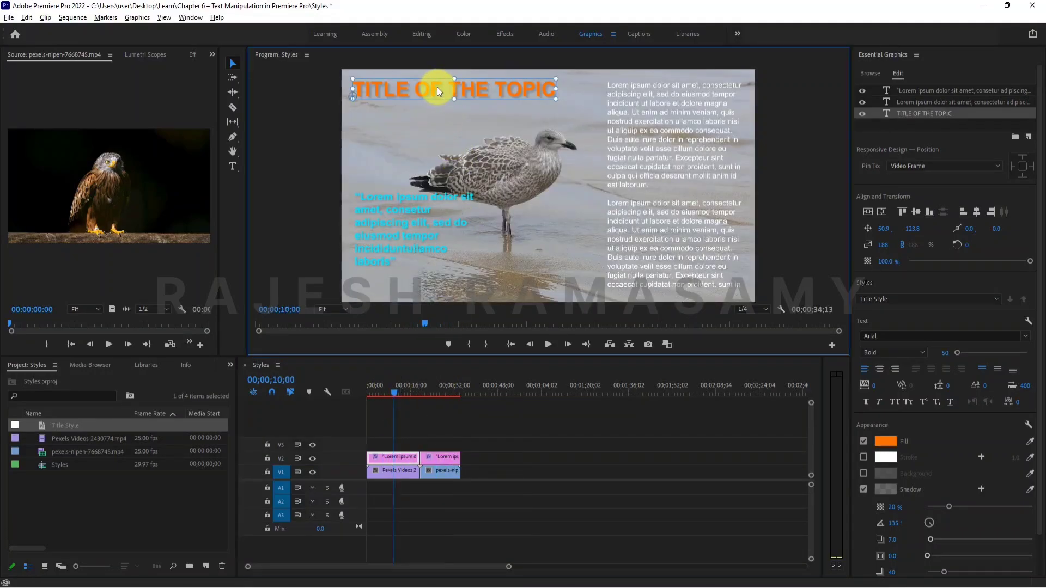
left_click(884, 298)
left_click(880, 325)
left_click(890, 299)
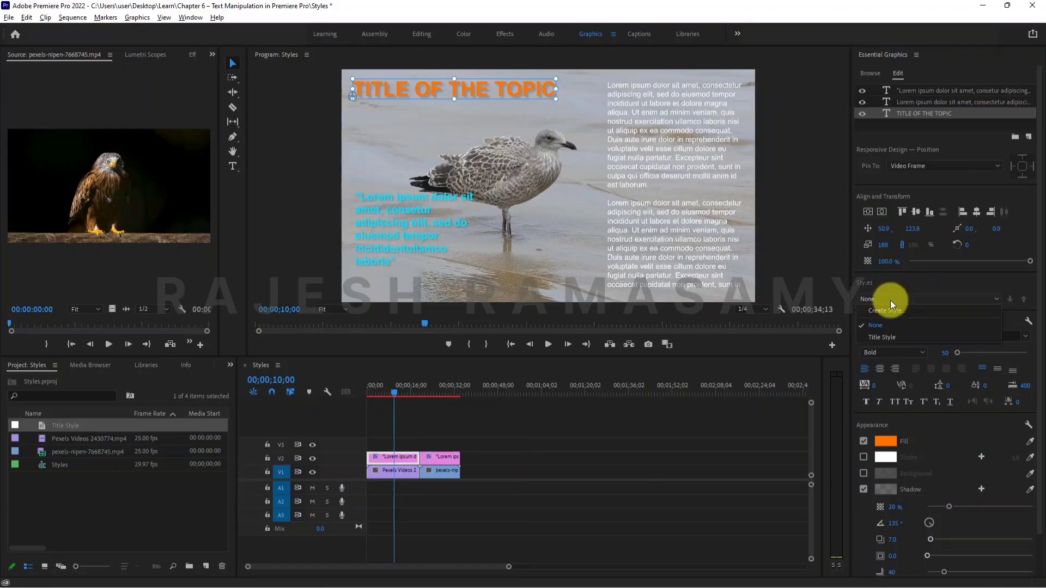
left_click(877, 335)
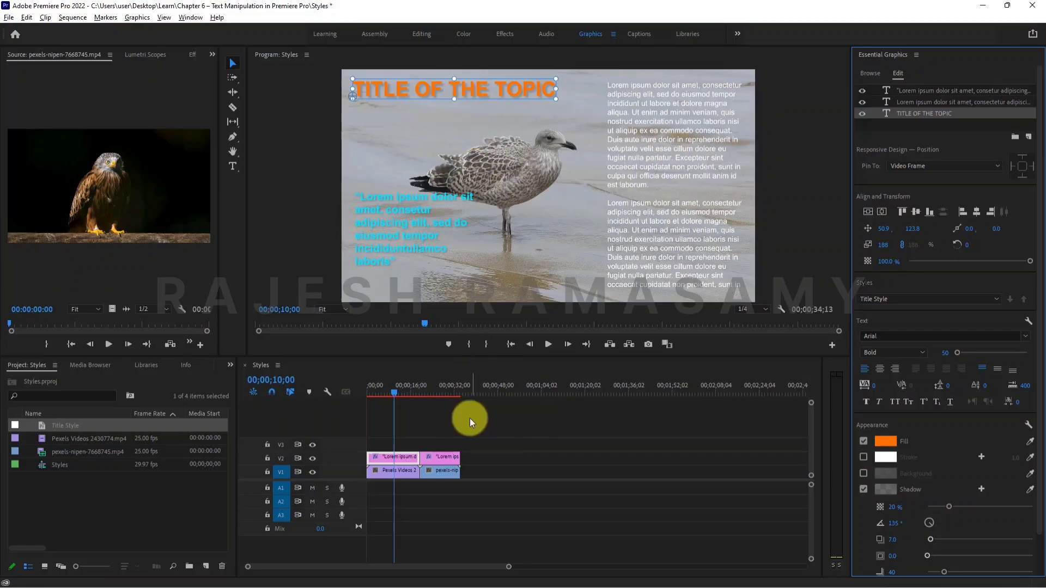
Create another text style named Title Style from the cyan title over the eagle clip and check the list of styles.
left_click(451, 382)
left_click(441, 385)
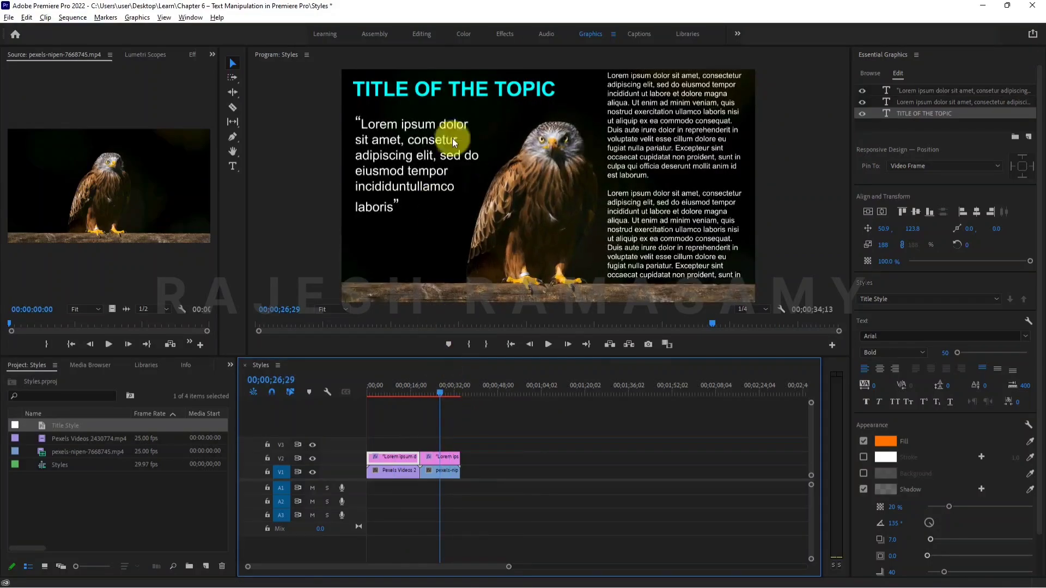
left_click(466, 91)
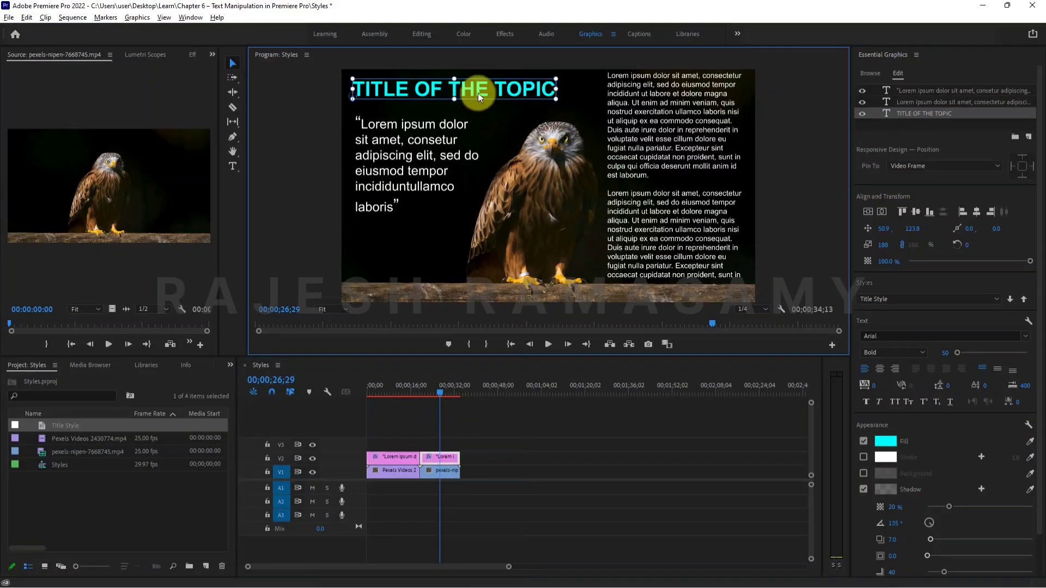
left_click(907, 297)
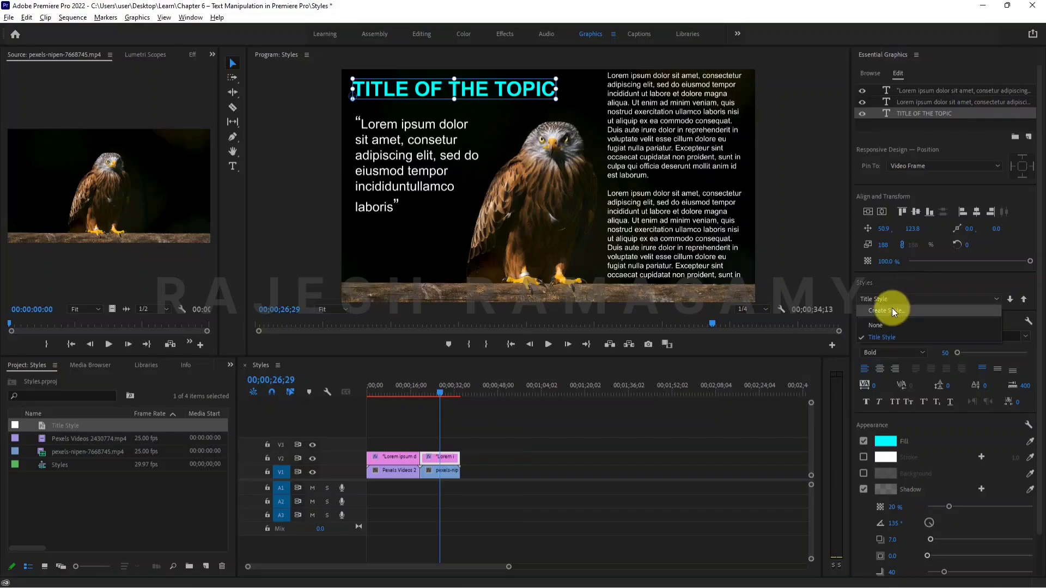
left_click(891, 309)
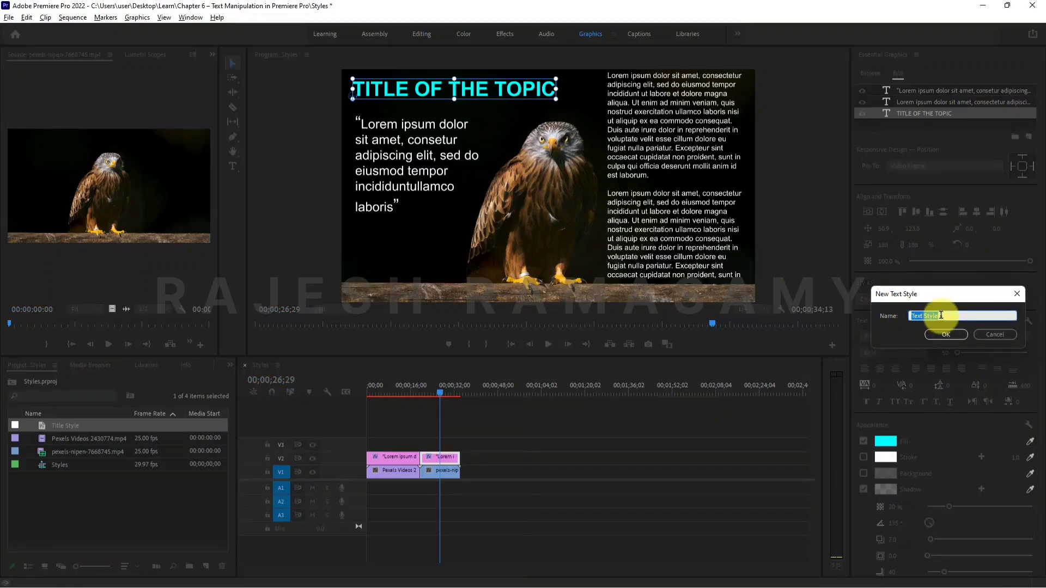
type("Title")
type(" Stu")
type("yle")
left_click(938, 334)
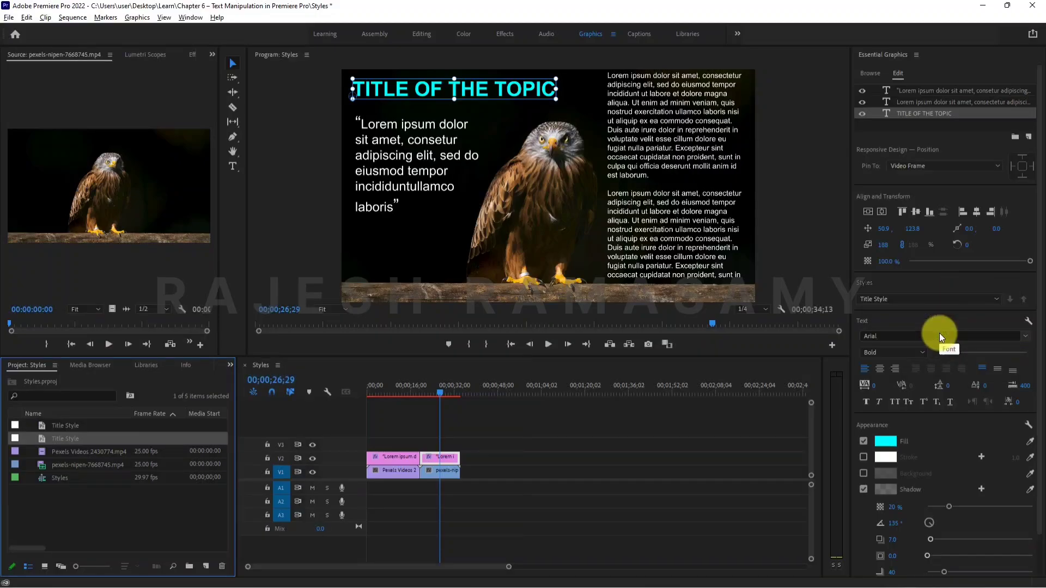
left_click(933, 300)
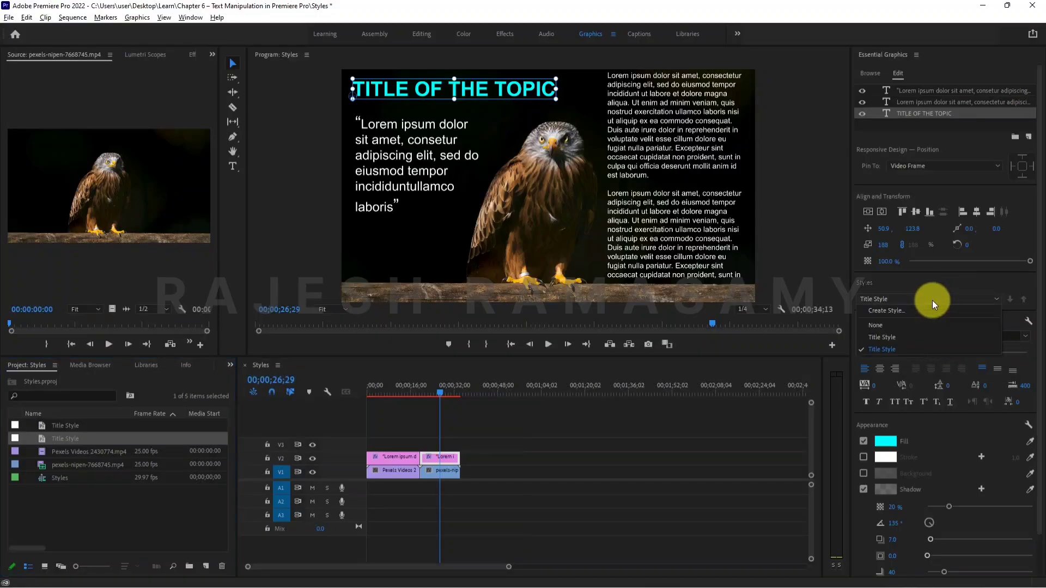
Switch the title over the eagle clip to the orange Title Style and back to the cyan one to compare both styles.
left_click(896, 341)
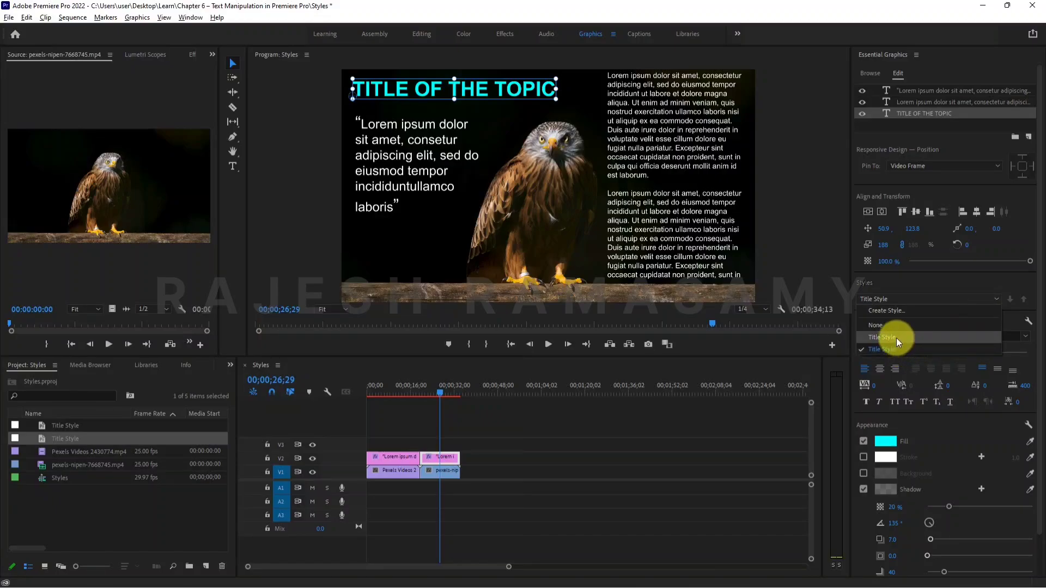
left_click(927, 299)
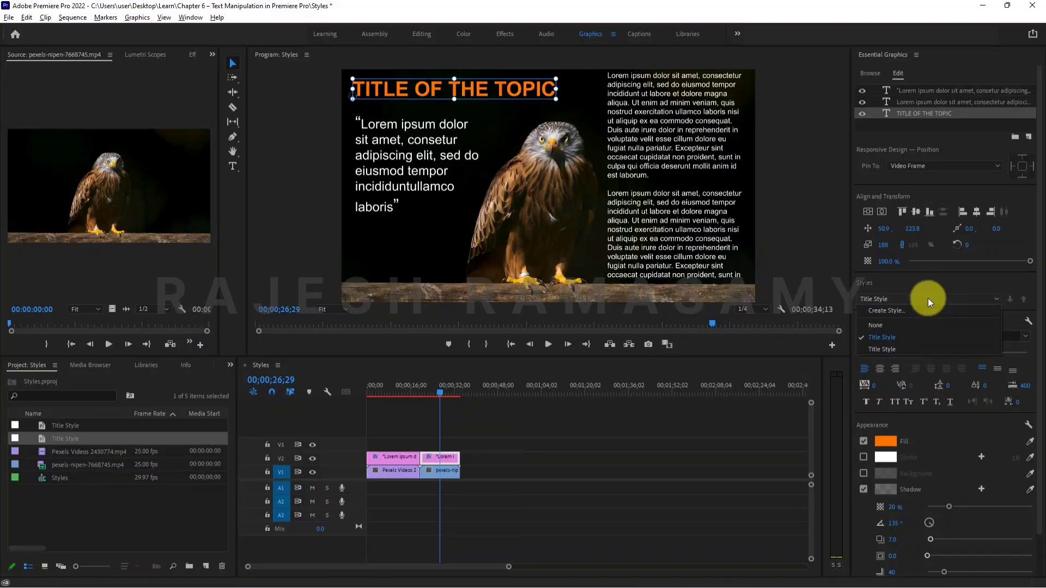
left_click(890, 348)
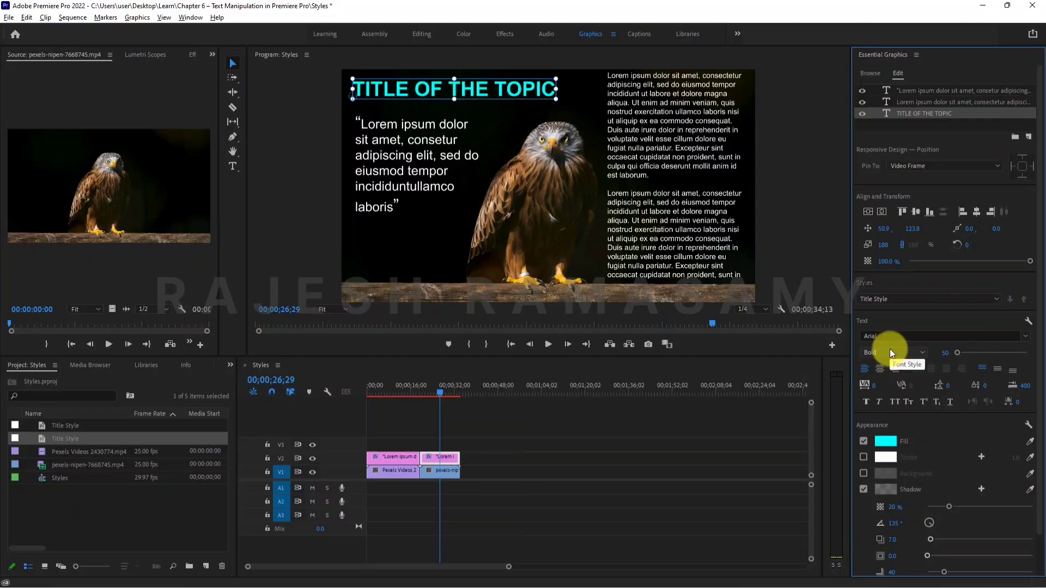
Apply the cyan Title Style to the title over the seagull clip and compare it with the eagle clip's title.
left_click(391, 384)
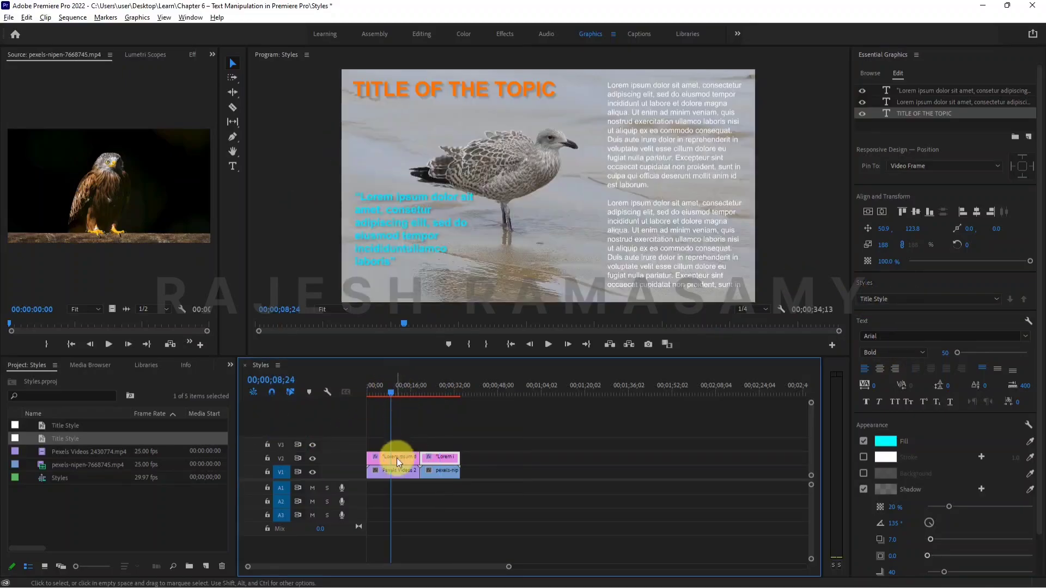
left_click(460, 90)
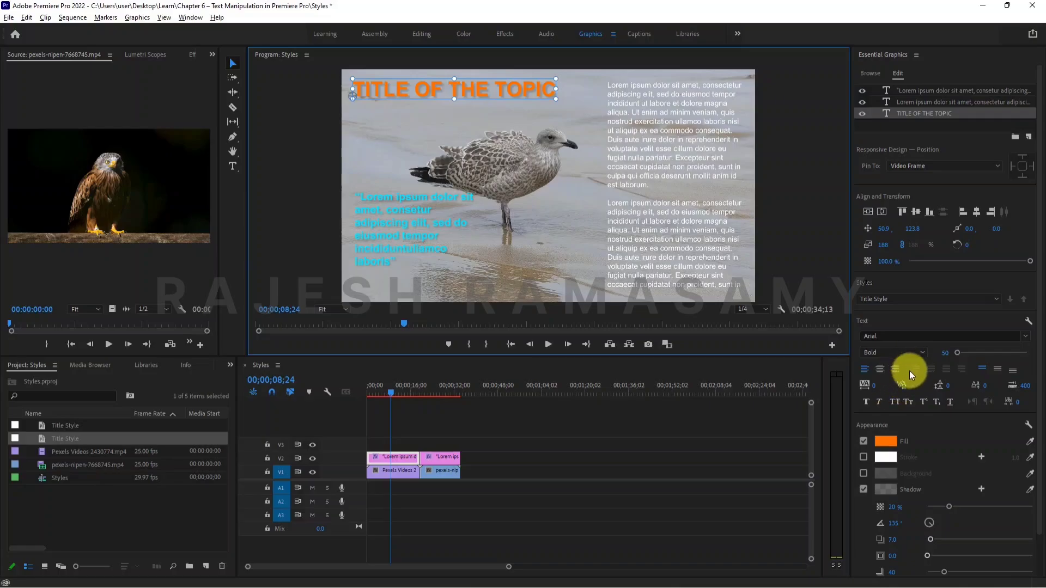
left_click(891, 299)
left_click(891, 349)
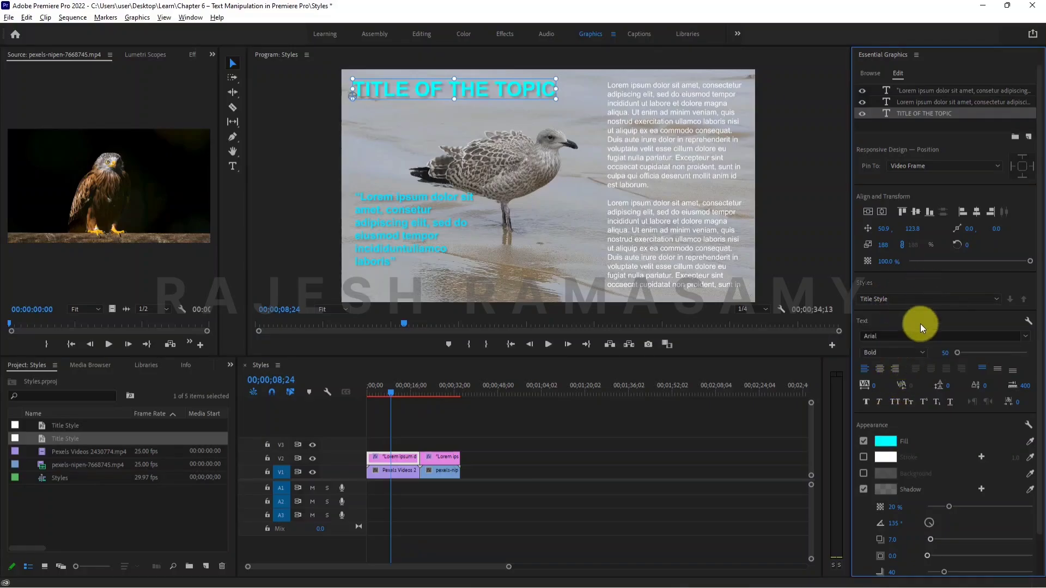
left_click(435, 386)
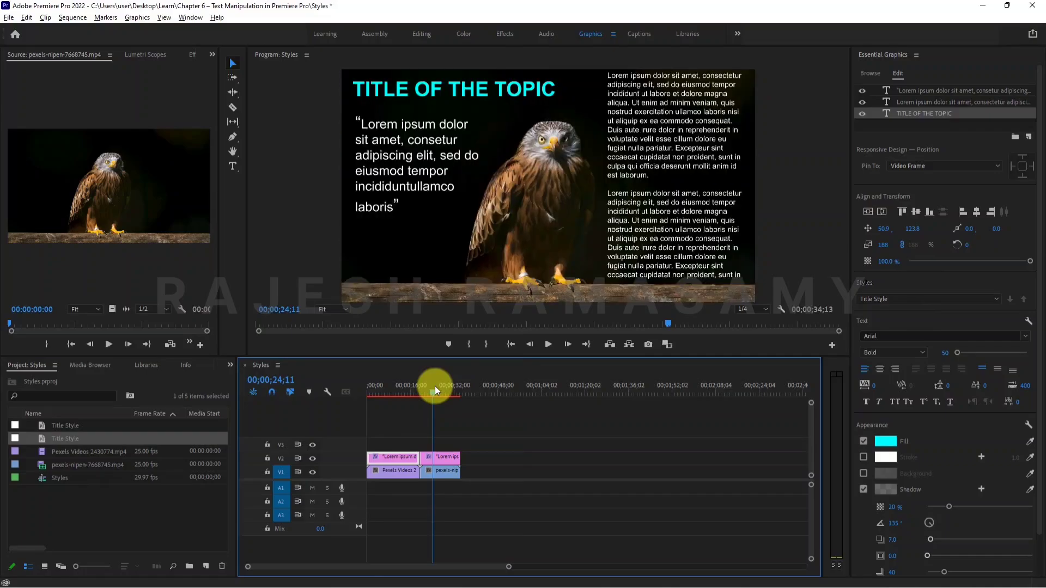
Turn on the shadow for the seagull graphic's long paragraph and save its formatting as a text style named Paragraph Text.
left_click(396, 385)
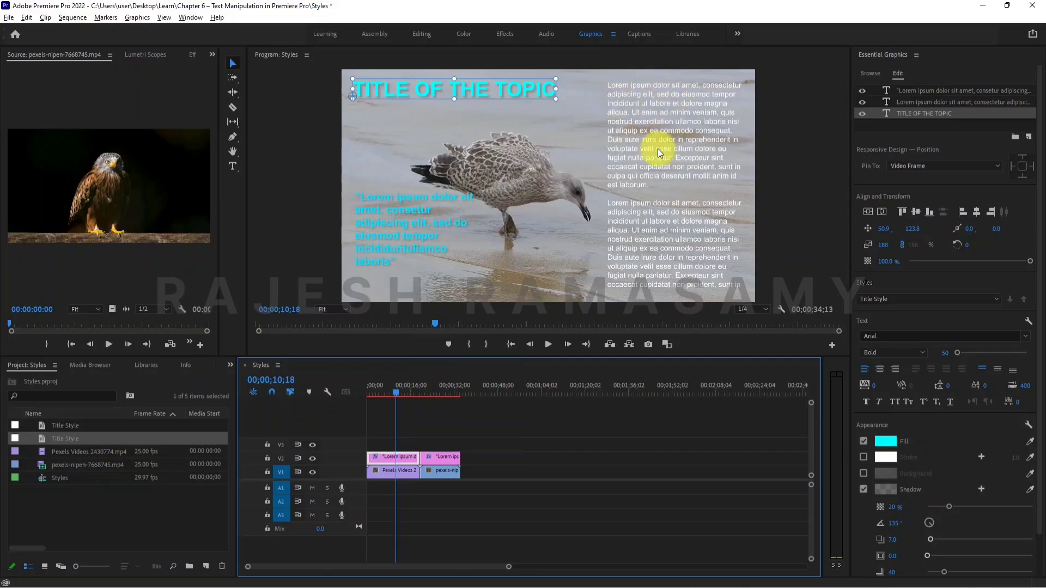
left_click(649, 110)
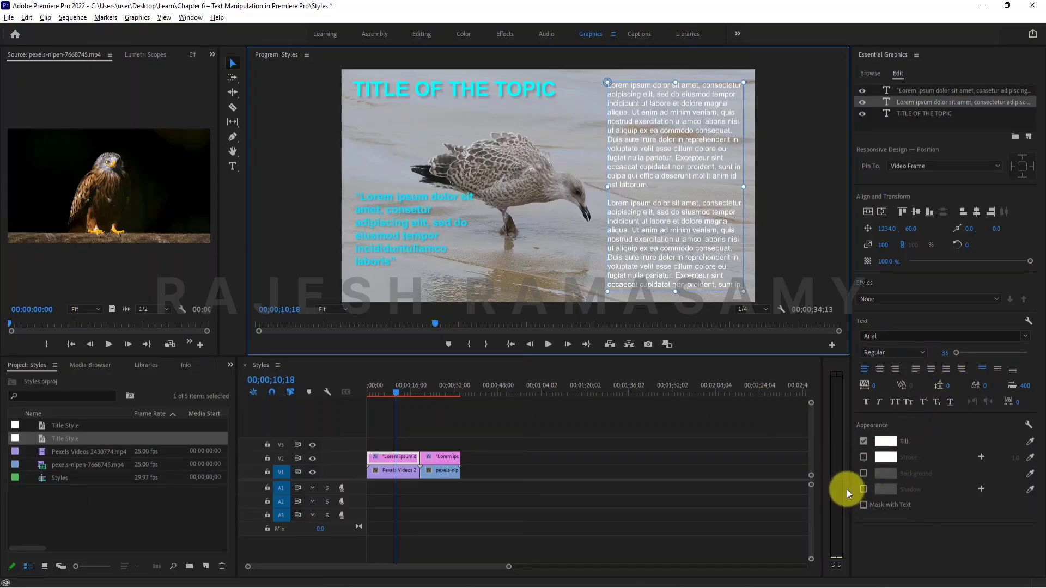
left_click(863, 489)
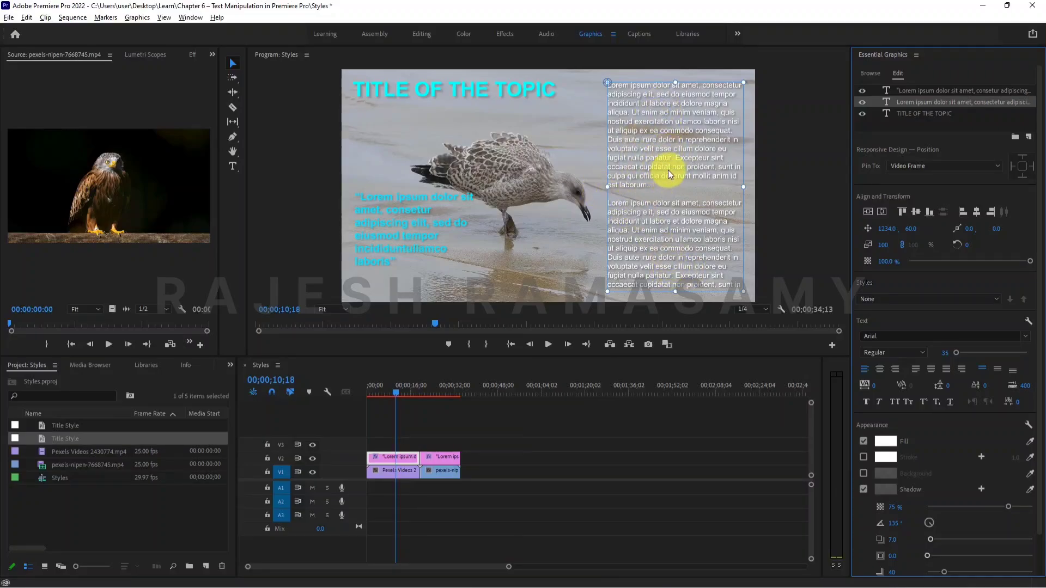
left_click(978, 301)
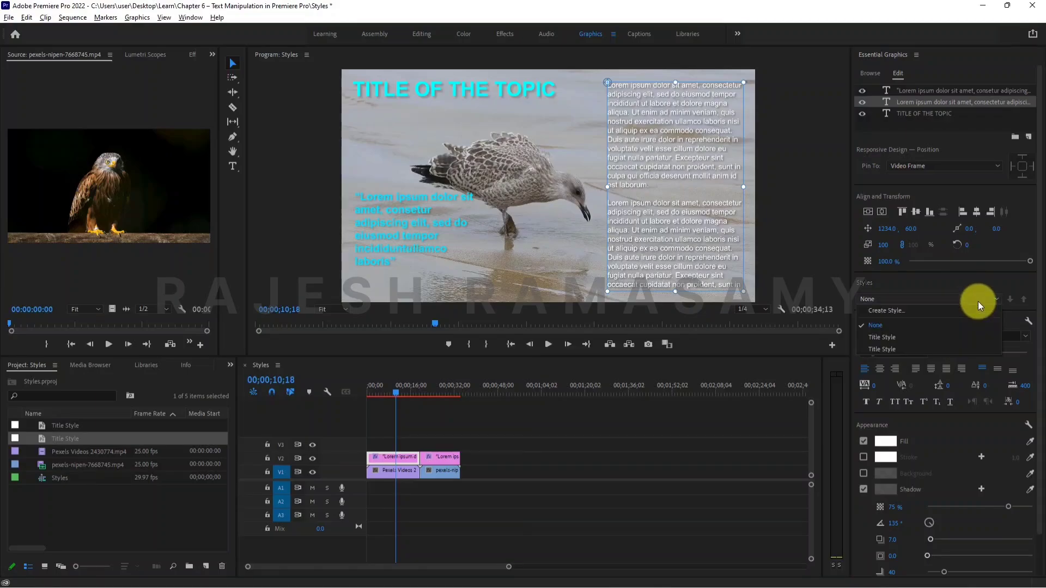
left_click(939, 311)
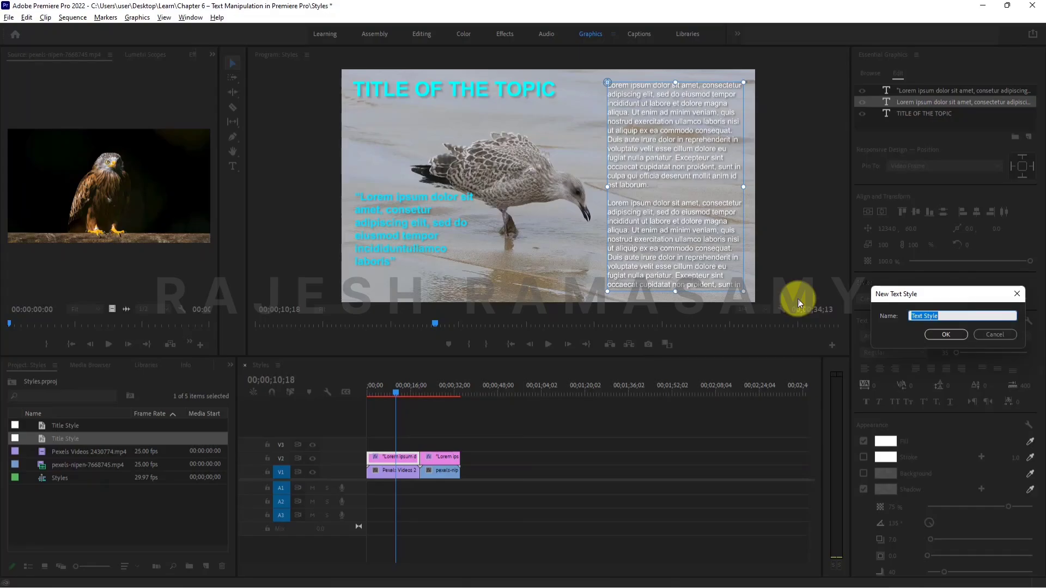
type("Paragraph Text")
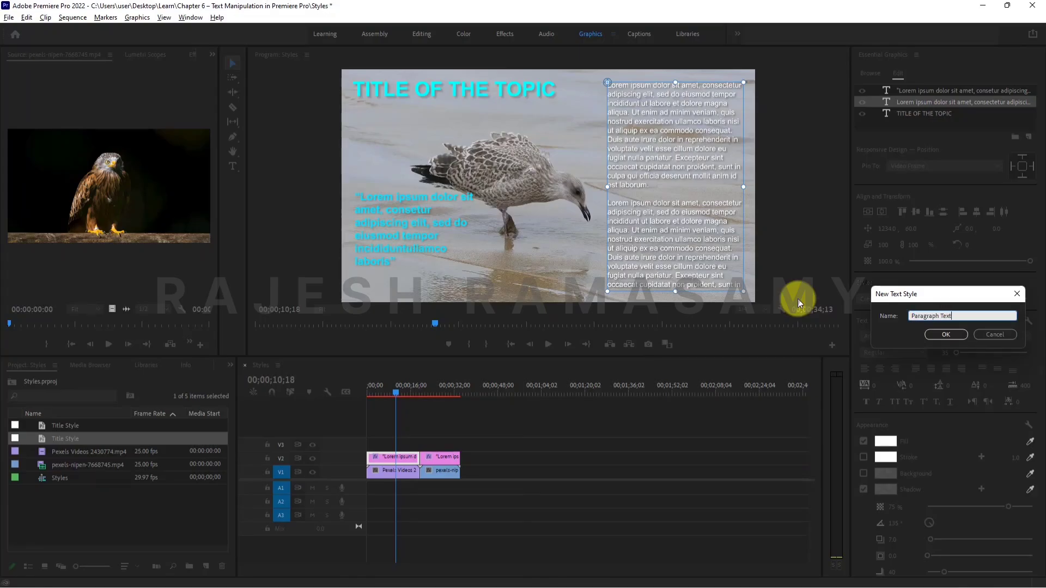
left_click(945, 334)
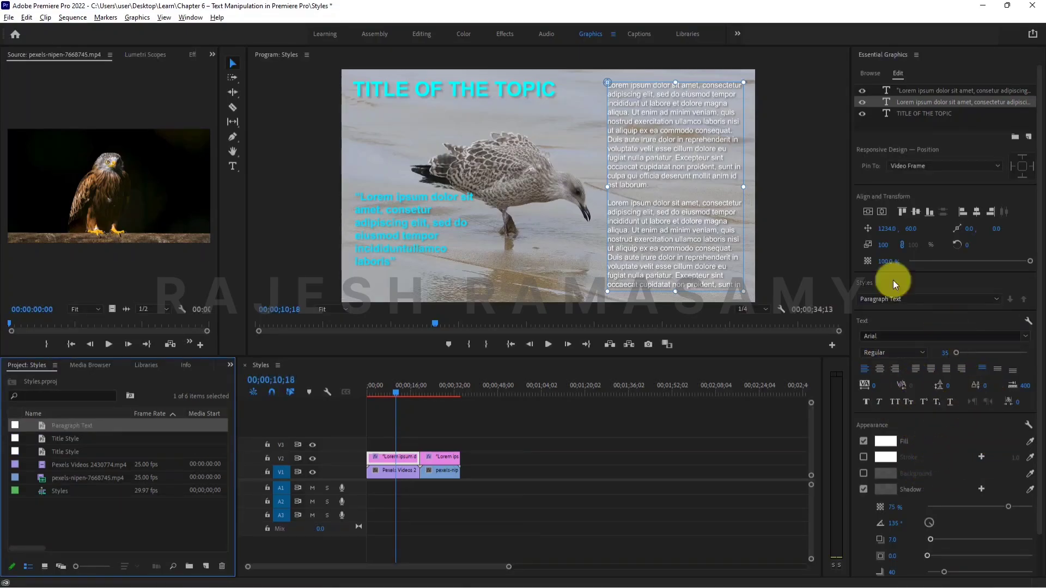
Apply the Paragraph Text style to the cyan quote over the seagull clip.
left_click(439, 382)
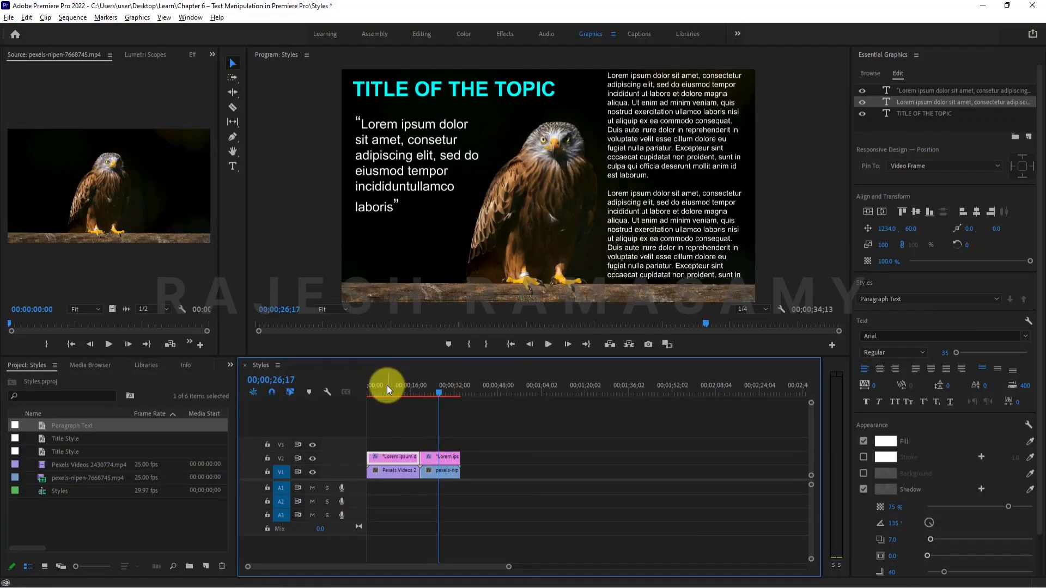
left_click(382, 382)
left_click(400, 227)
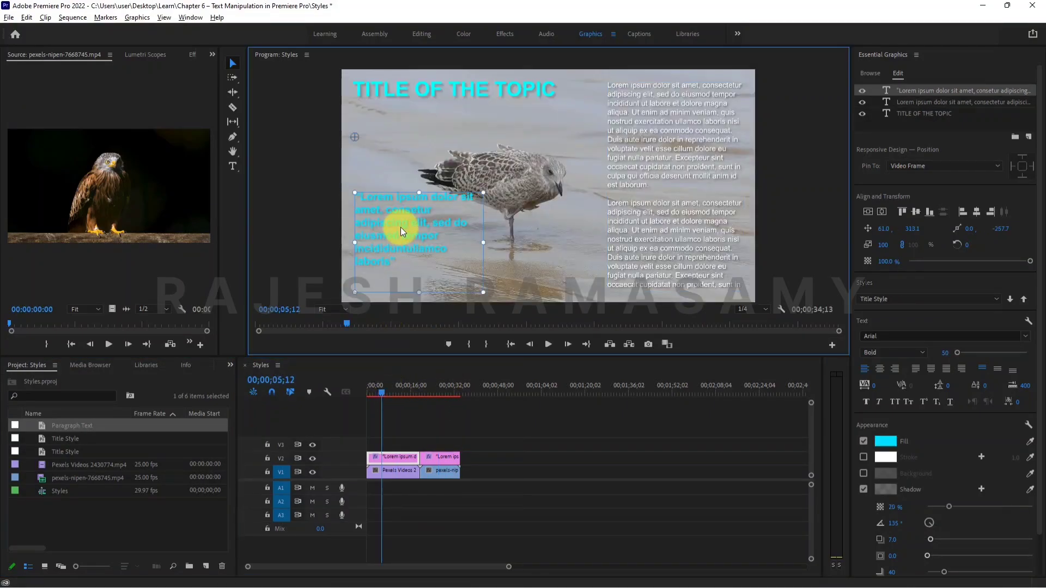
left_click(910, 299)
left_click(896, 359)
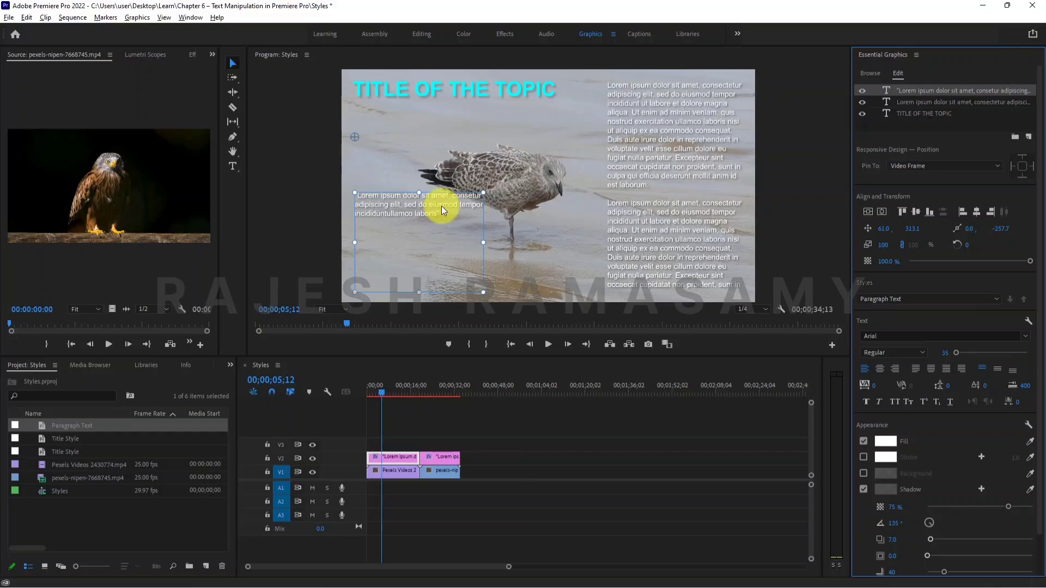
Try the Paragraph Text style and the cyan Title Style on the quote over the eagle clip.
left_click(440, 386)
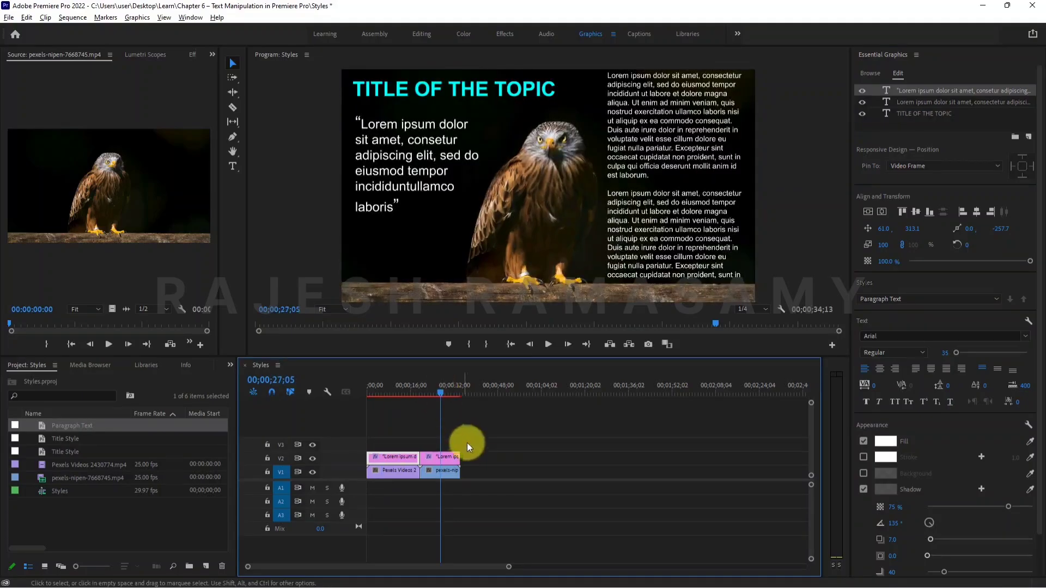
left_click(392, 147)
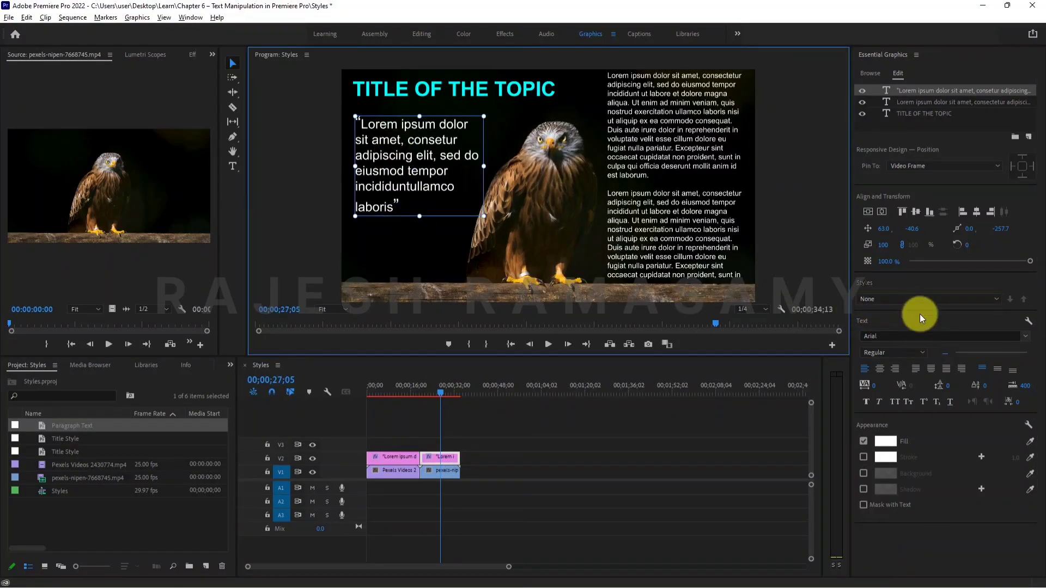
left_click(920, 299)
left_click(901, 361)
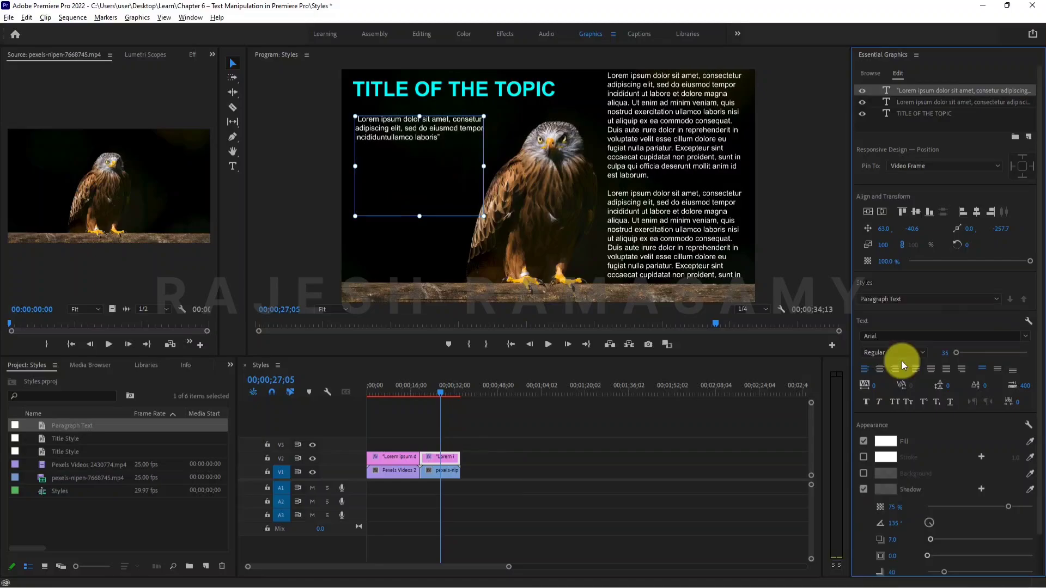
left_click(893, 298)
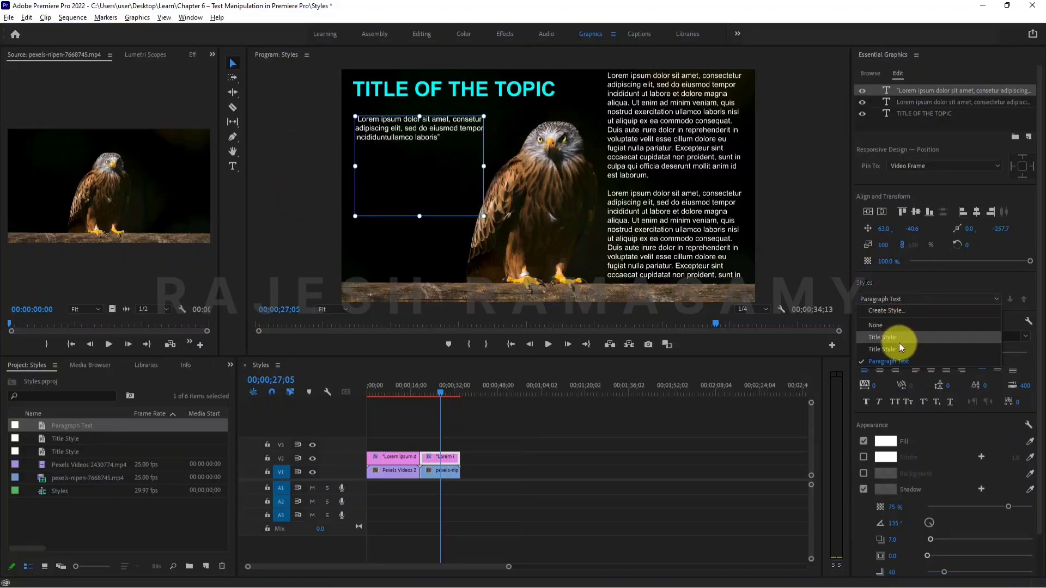
left_click(898, 348)
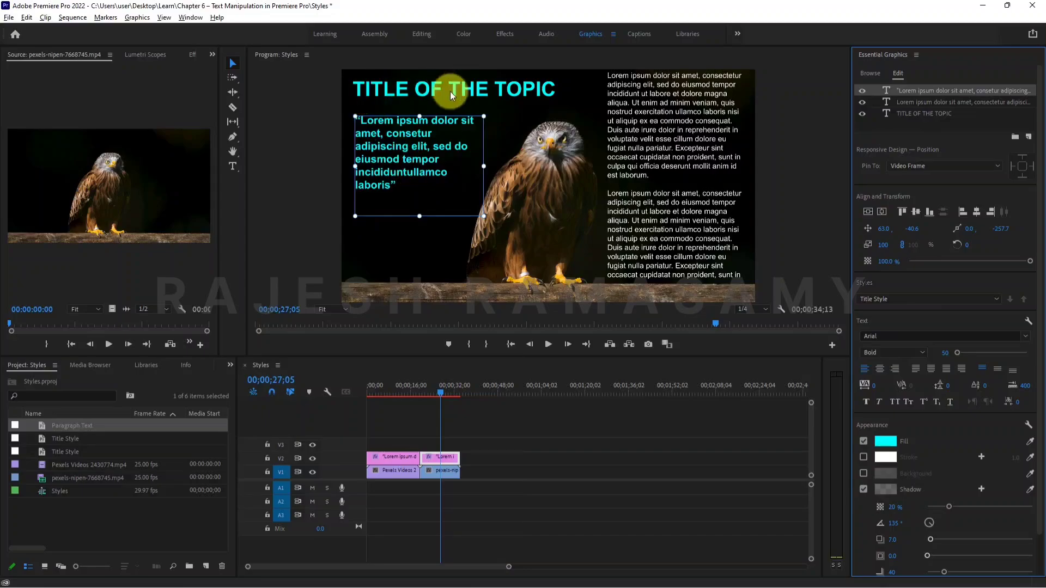
Give the eagle clip's quote the orange Title Style formatting, then set its style assignment to None.
left_click(910, 299)
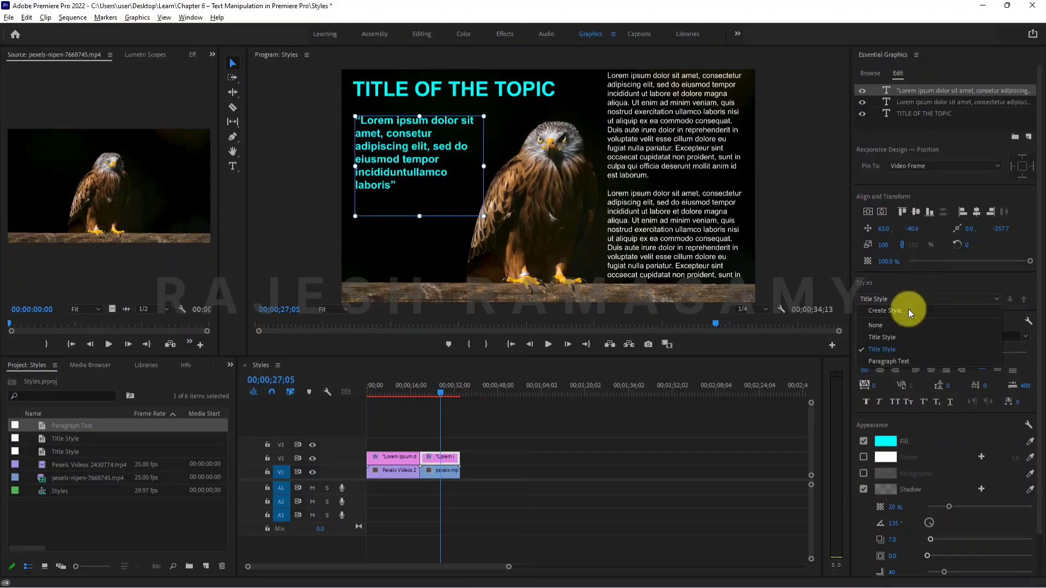
left_click(906, 341)
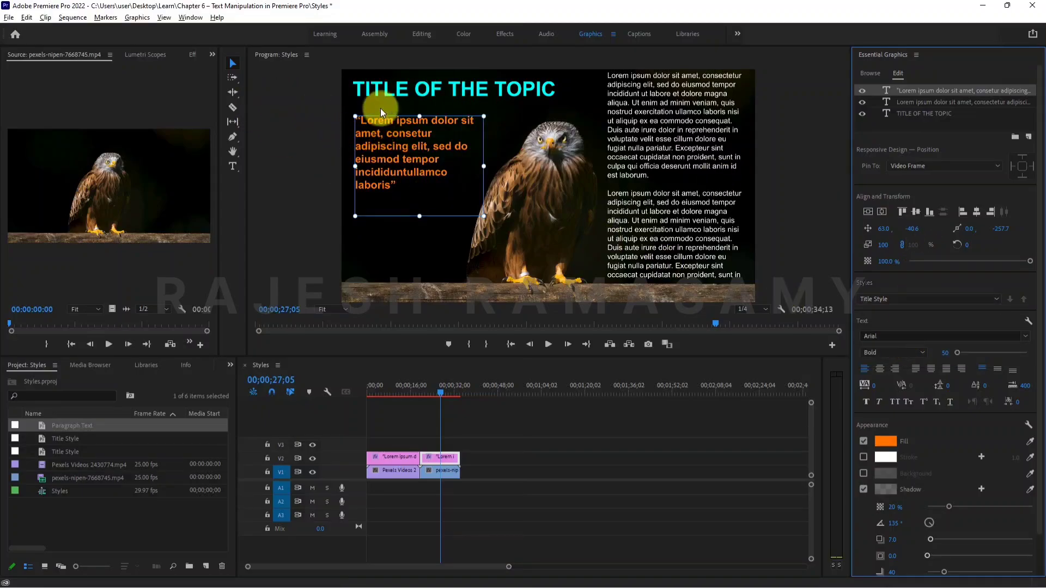
left_click(926, 298)
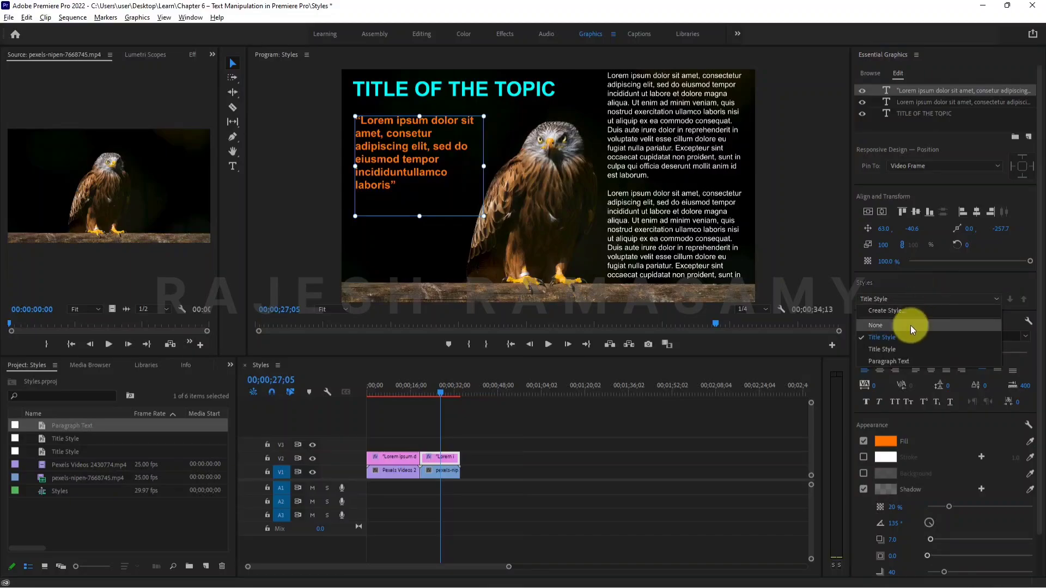
left_click(910, 325)
left_click(907, 298)
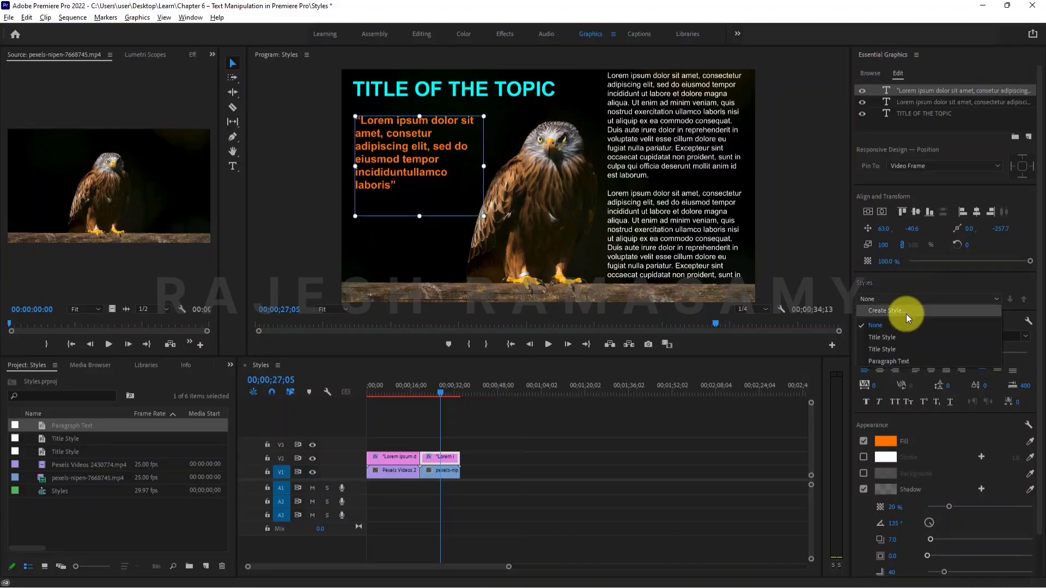
left_click(922, 297)
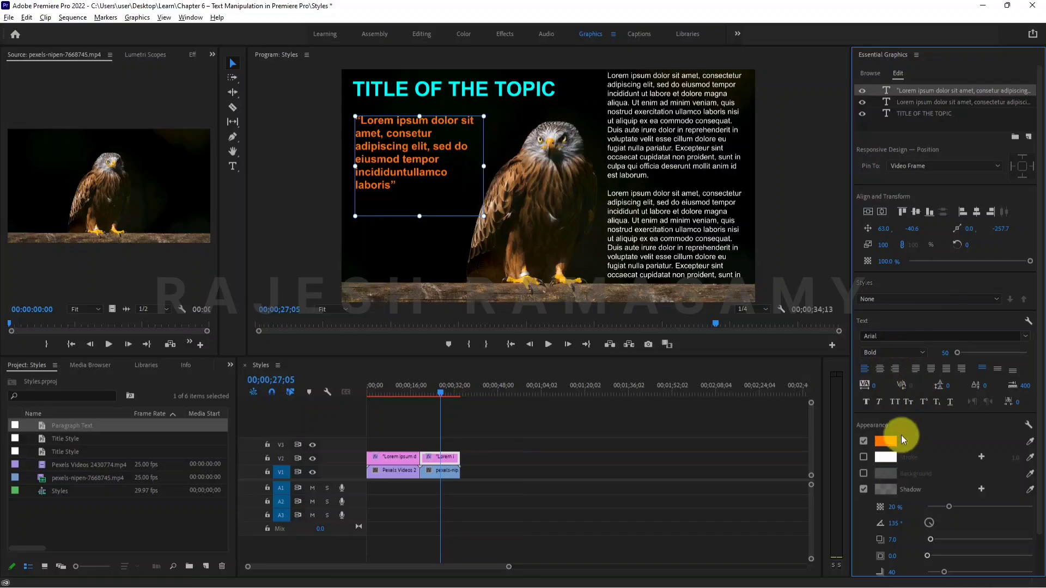
Shorten the seagull quote's text box from its upper edge so the quote sits lower, below the bird.
left_click(394, 385)
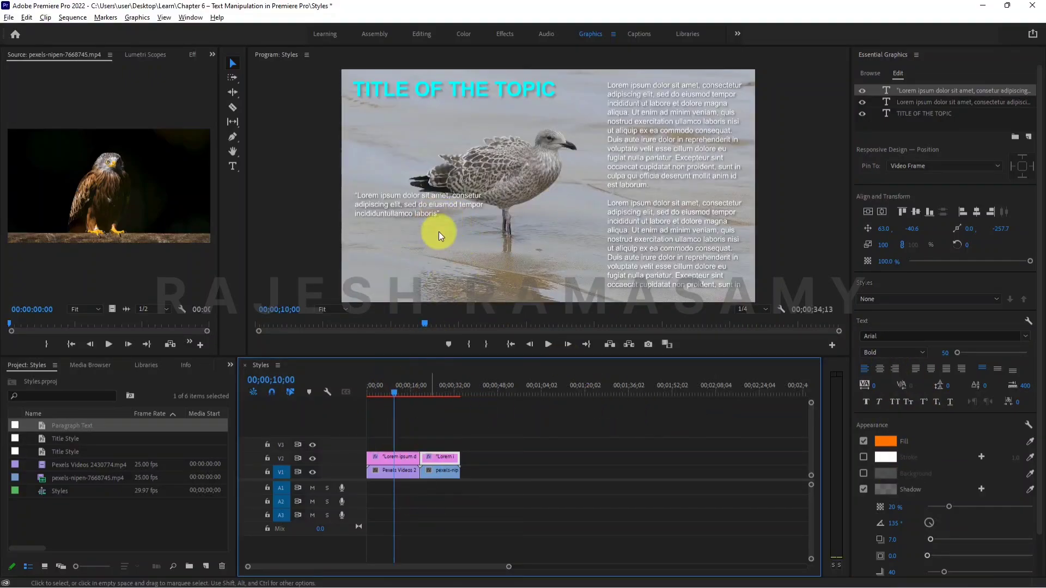
left_click(416, 208)
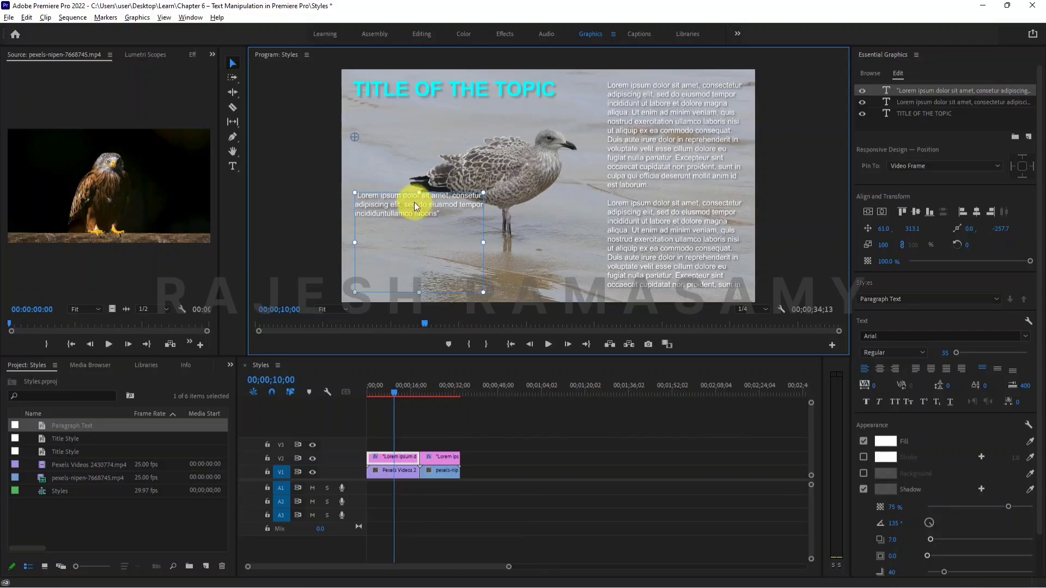
left_click_drag(414, 206, 414, 255)
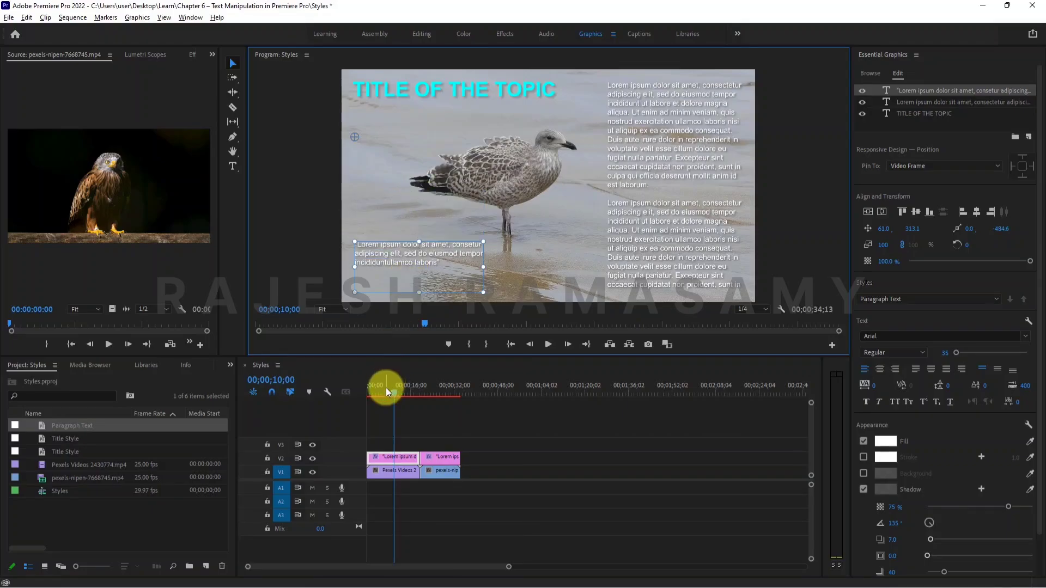
Play a short part of the seagull clip and of the eagle clip to review the styled text.
left_click_drag(385, 387, 368, 387)
left_click(547, 344)
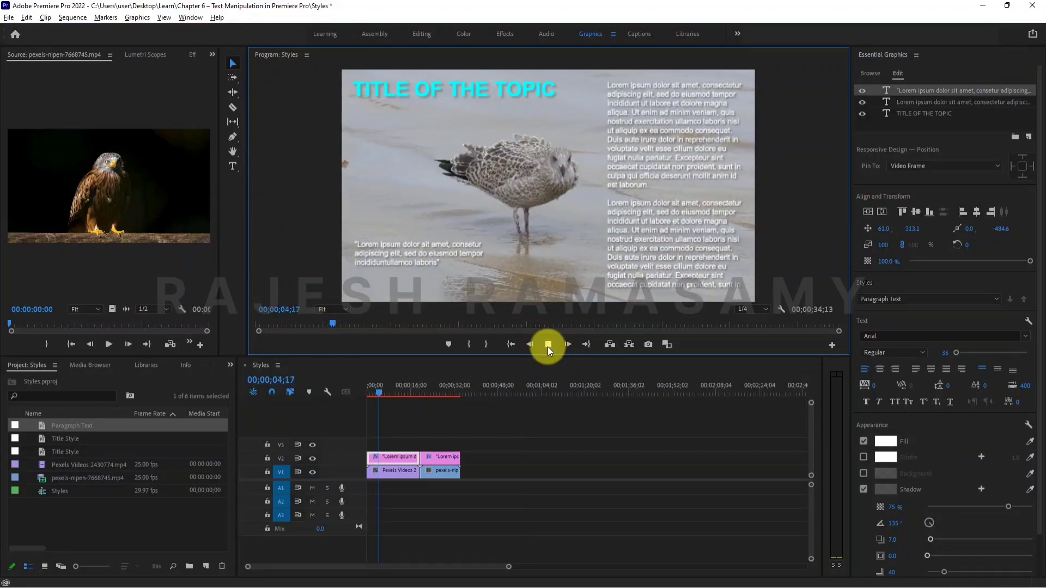
left_click(547, 345)
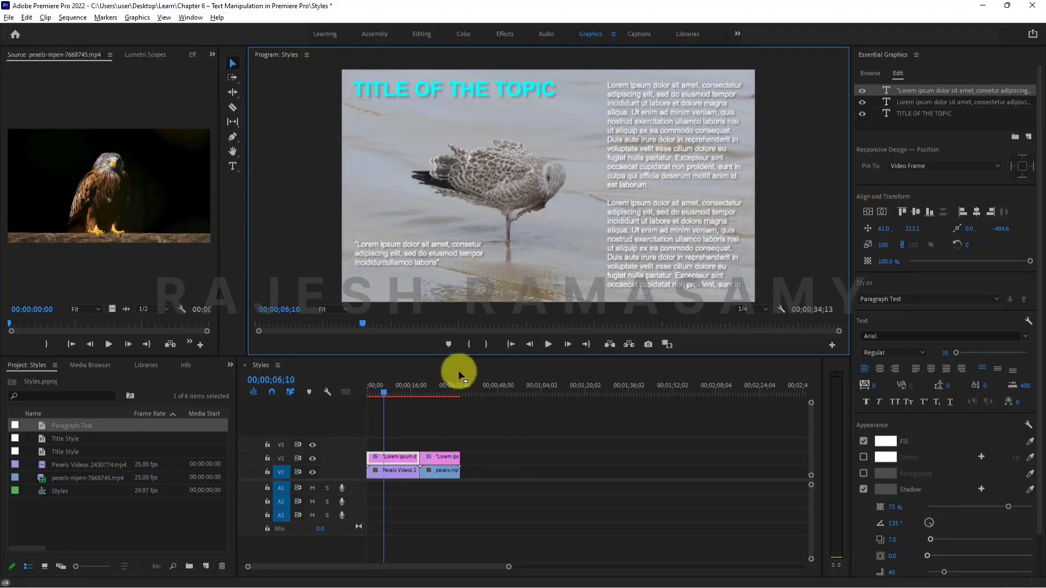
left_click(427, 389)
left_click(547, 345)
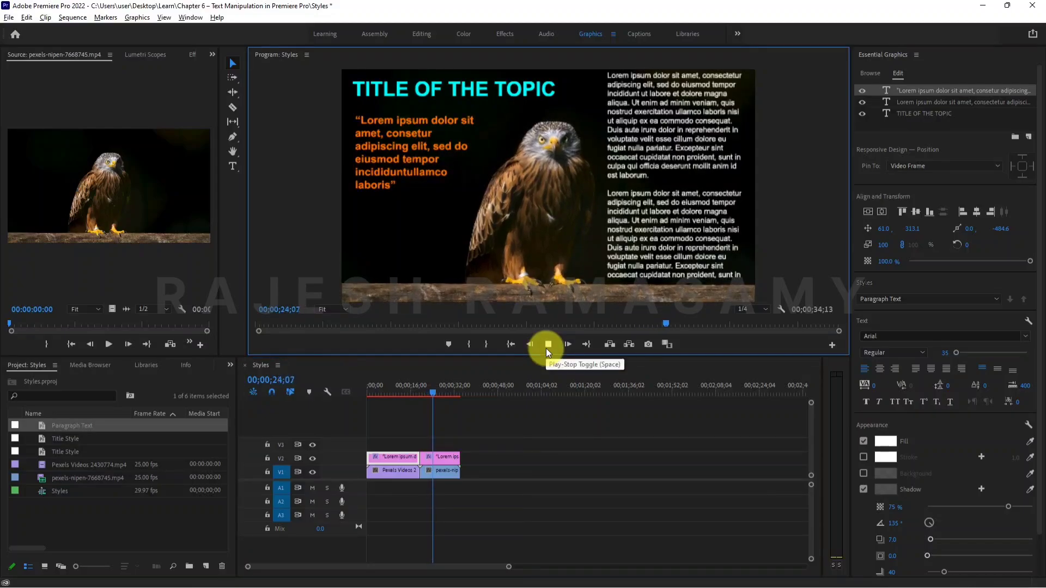
left_click(548, 344)
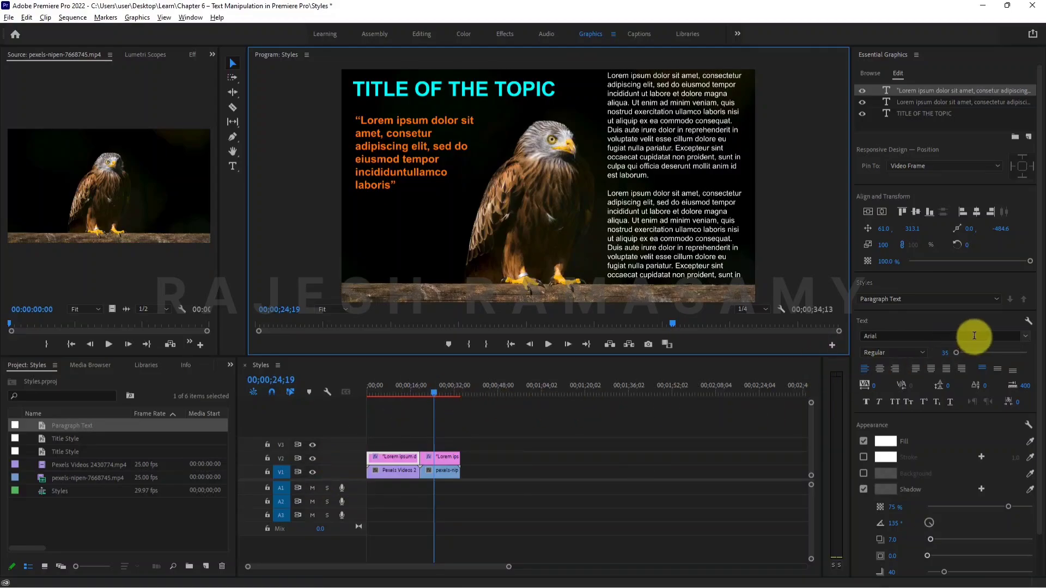
Review the list of saved text styles and check which style the eagle clip's long paragraph and quote use.
left_click(909, 299)
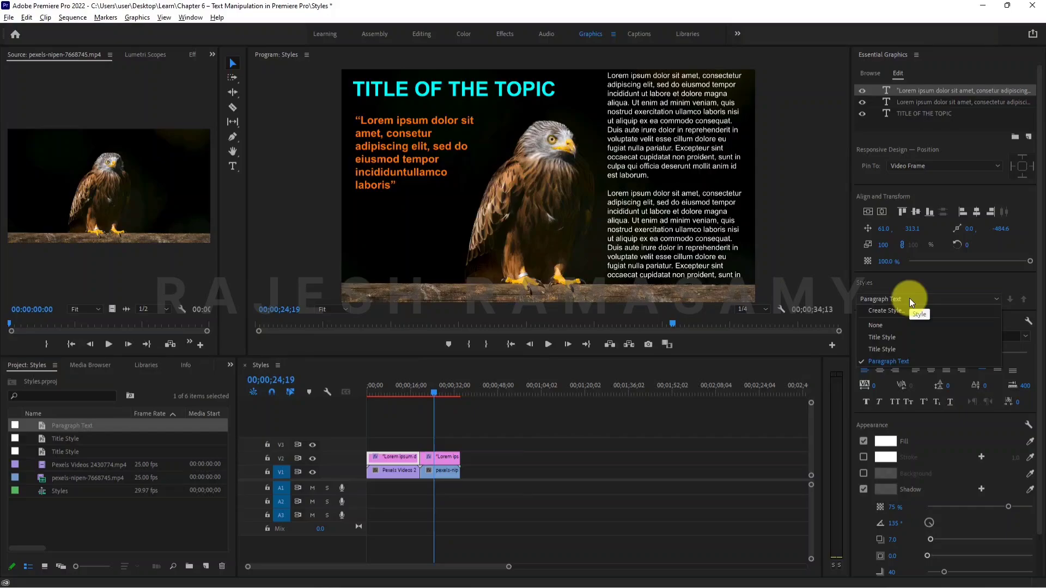
left_click(517, 486)
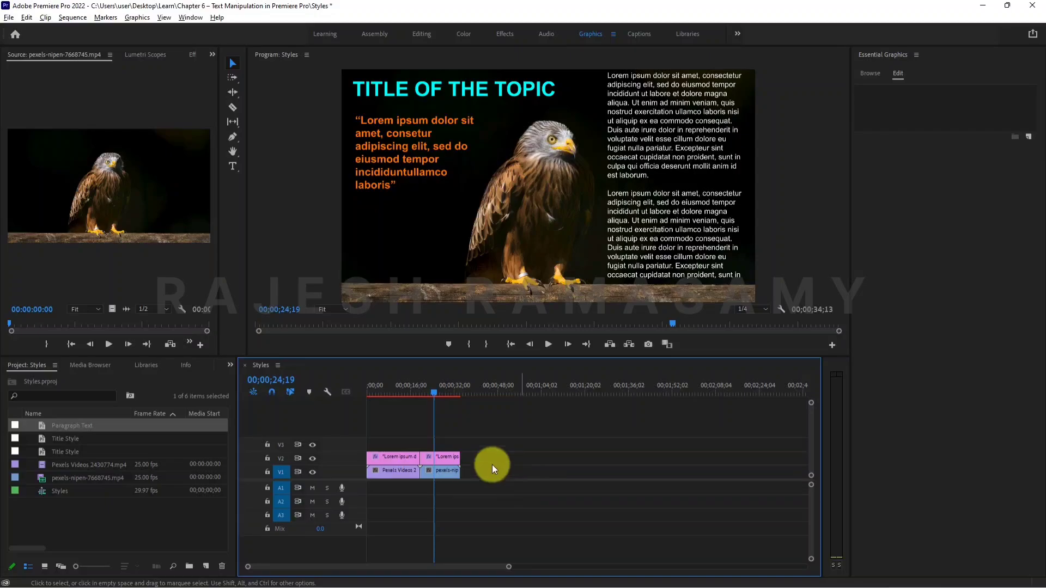
left_click(646, 220)
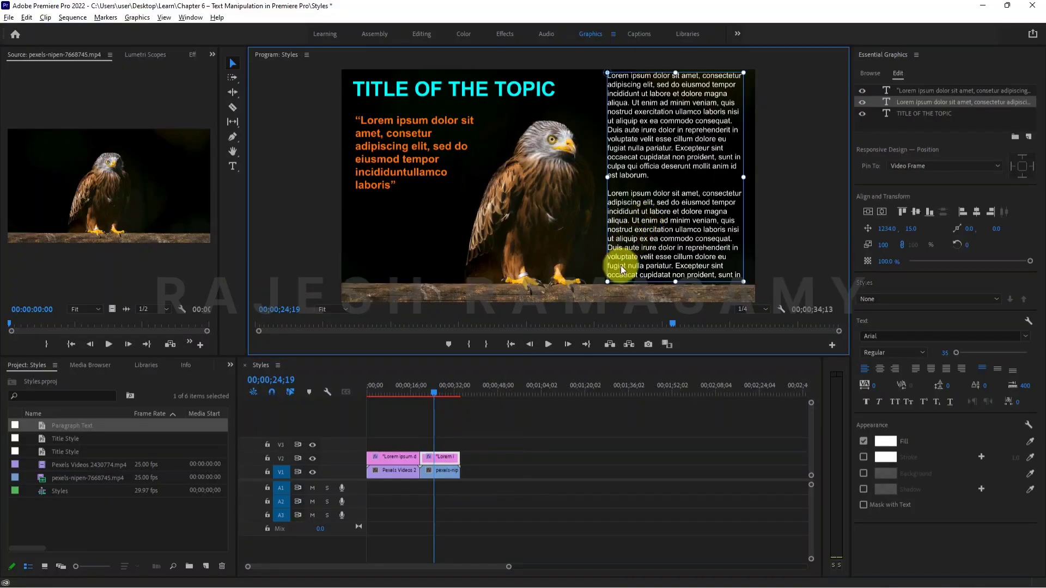
left_click(426, 159)
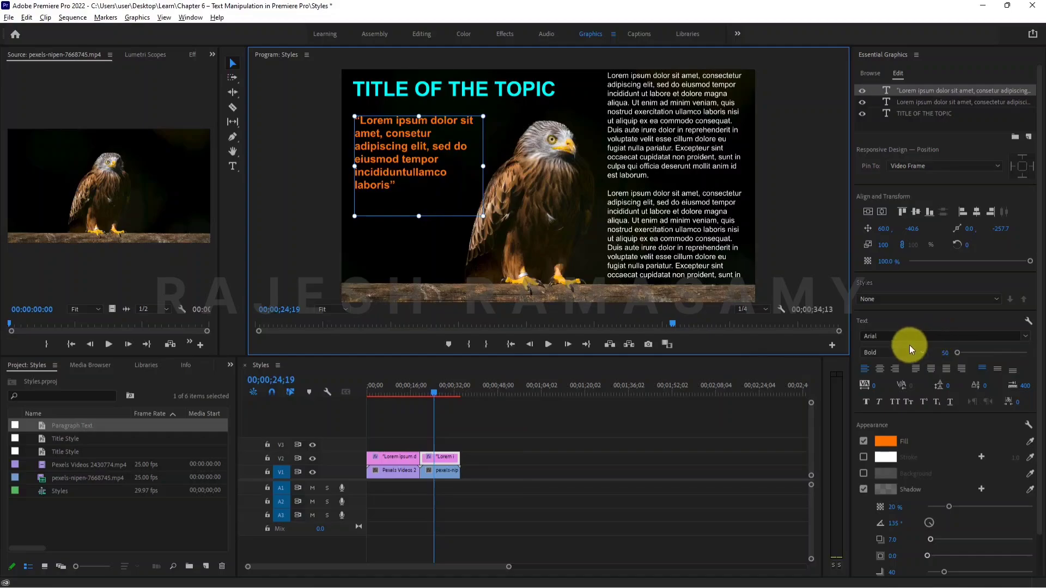